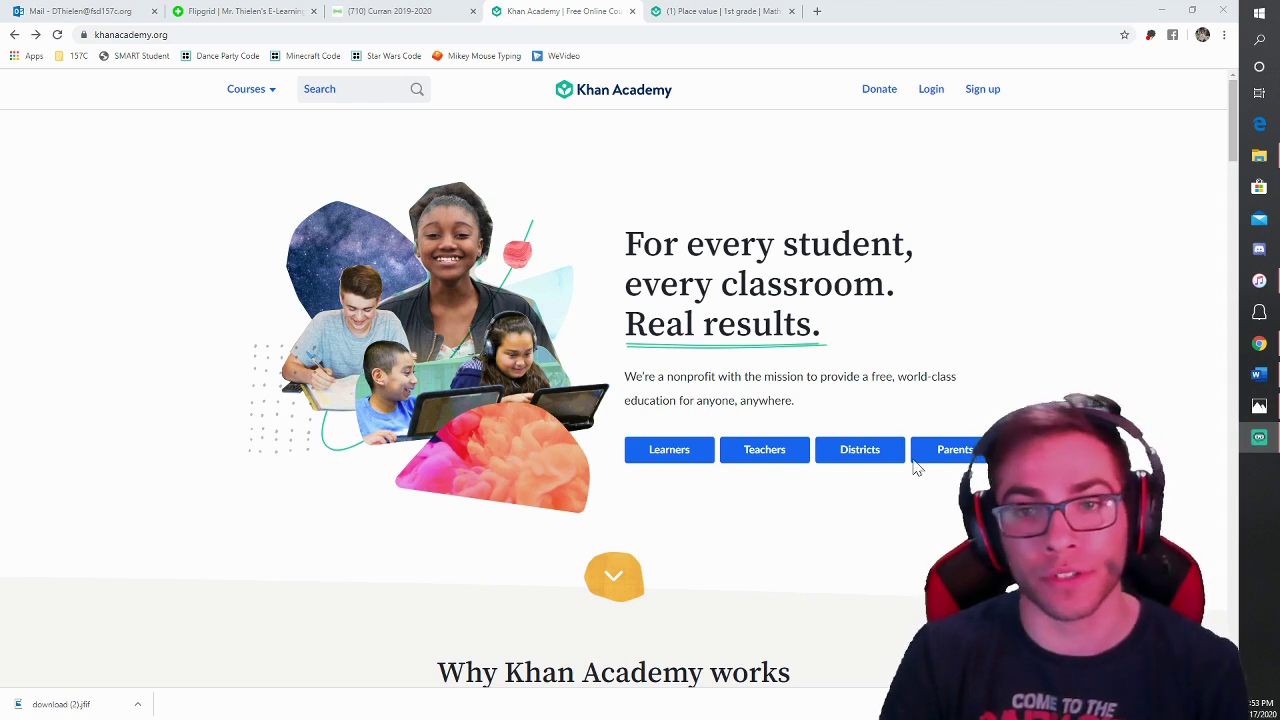
Step: Sign up as a parent using a Google account
{"action": "left_click", "coordinate": [950, 458]}
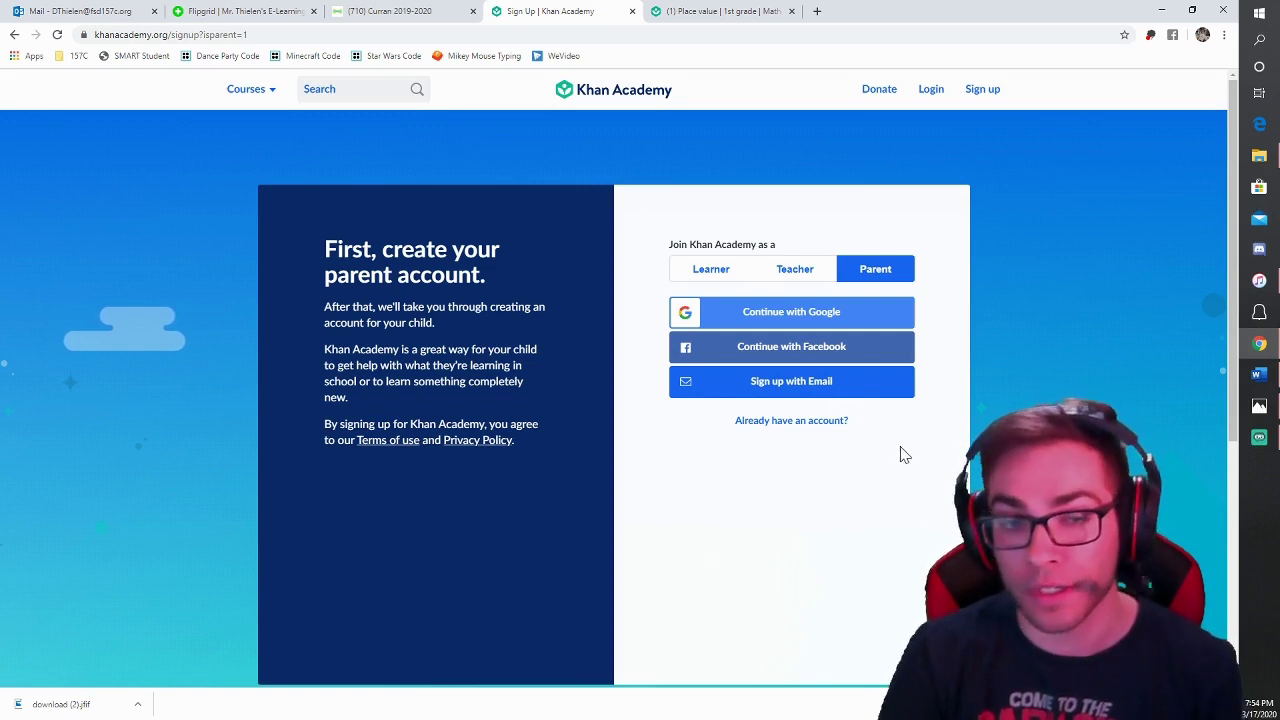
{"action": "left_click", "coordinate": [785, 328]}
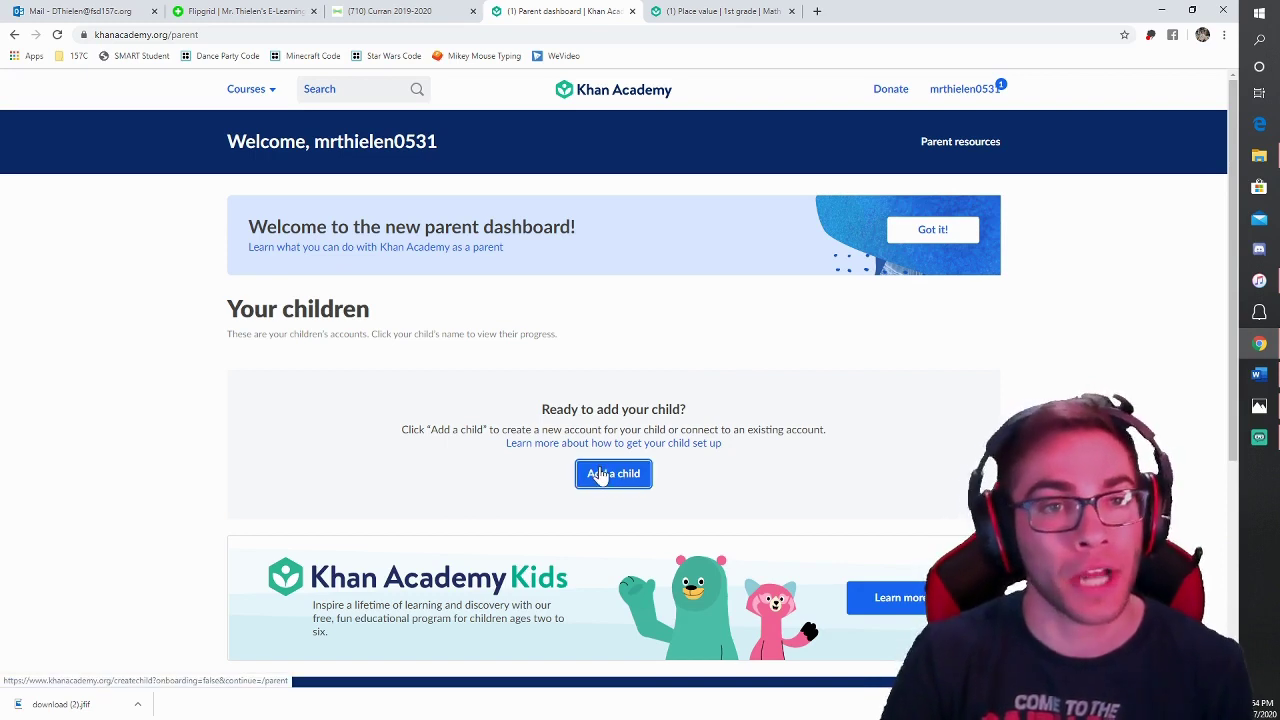
Step: Start adding a child and set the birthday to April 6, 2015
{"action": "left_click", "coordinate": [603, 474]}
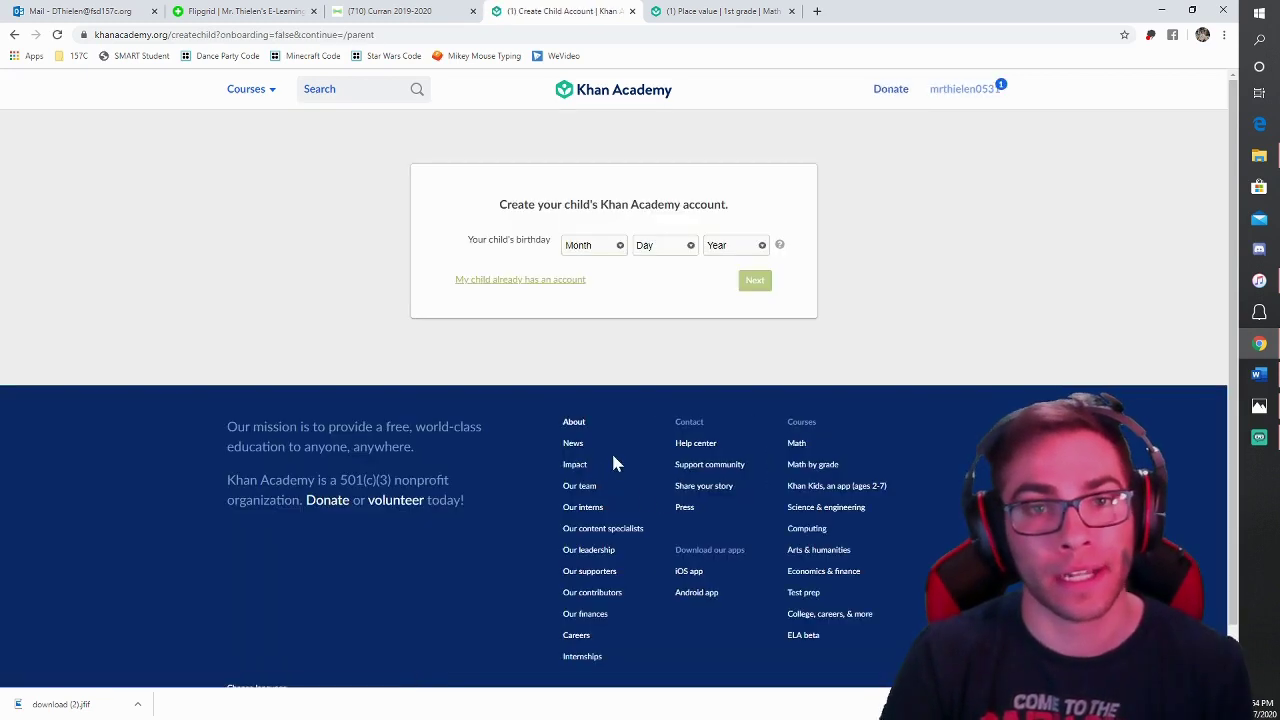
{"action": "left_click", "coordinate": [603, 256]}
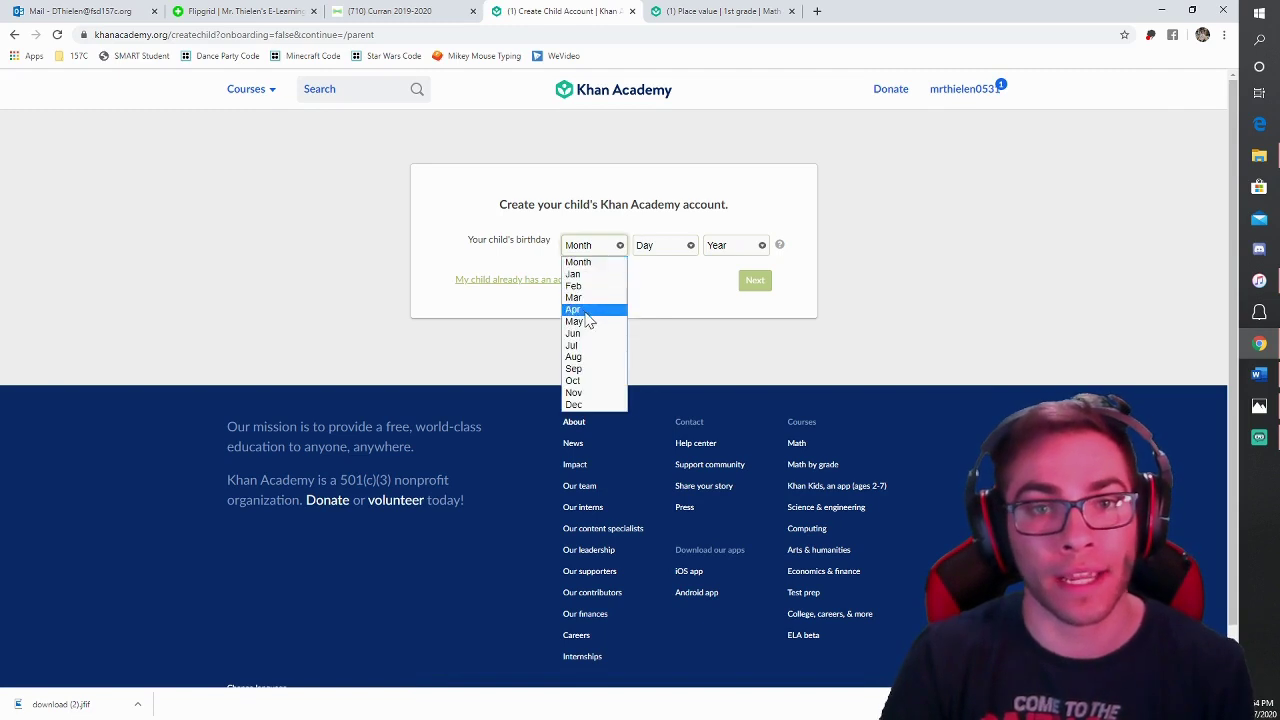
{"action": "left_click", "coordinate": [586, 305]}
{"action": "left_click", "coordinate": [676, 250]}
{"action": "left_click", "coordinate": [645, 333]}
{"action": "left_click", "coordinate": [733, 245]}
{"action": "left_click", "coordinate": [739, 336]}
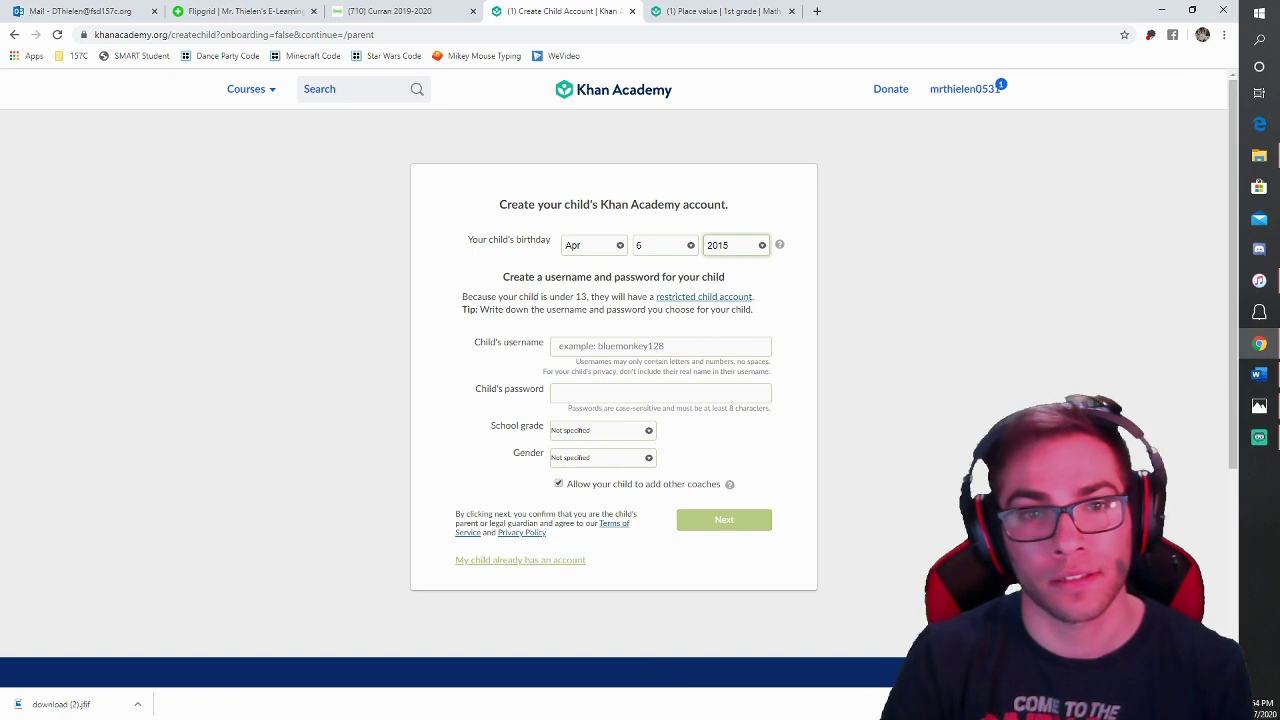
Step: Enter the child's username and password, choose 2nd grade, keep gender Not specified, and submit
{"action": "left_click", "coordinate": [612, 345]}
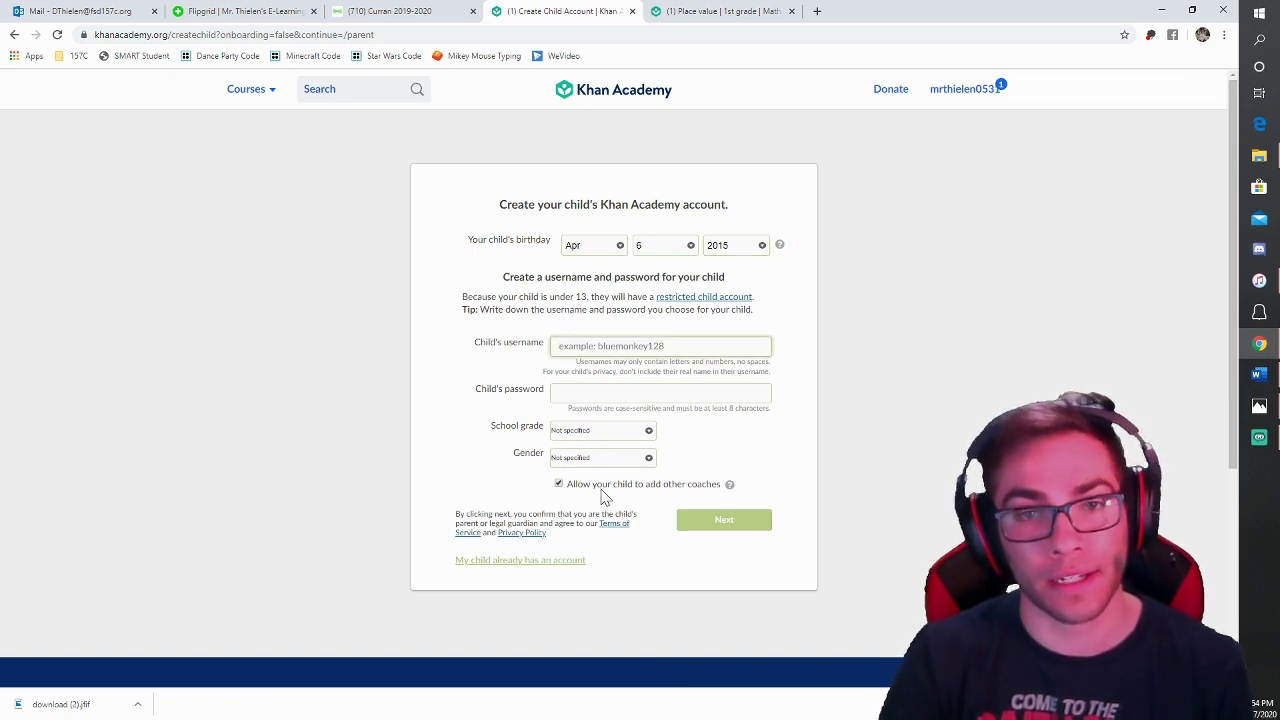
{"action": "type", "text": "drummer05310o"}
{"action": "key", "text": "Tab"}
{"action": "type", "text": "•••••"}
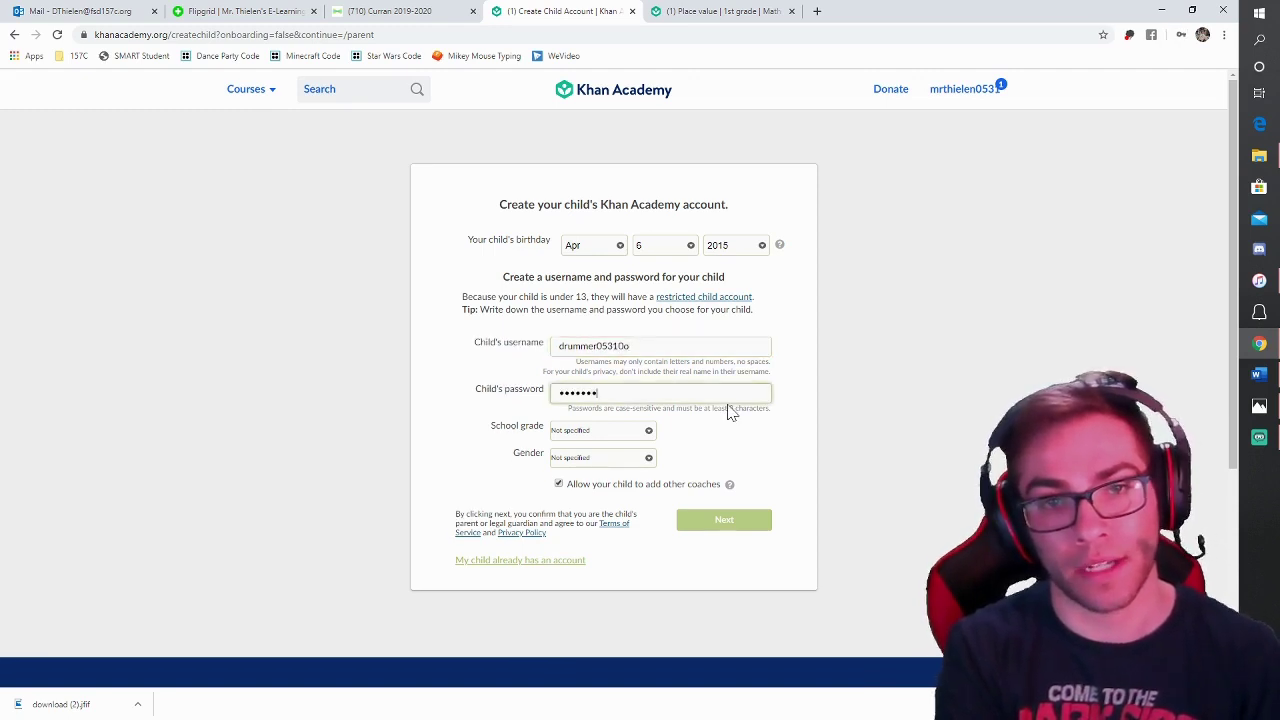
{"action": "type", "text": "•"}
{"action": "left_click", "coordinate": [577, 433]}
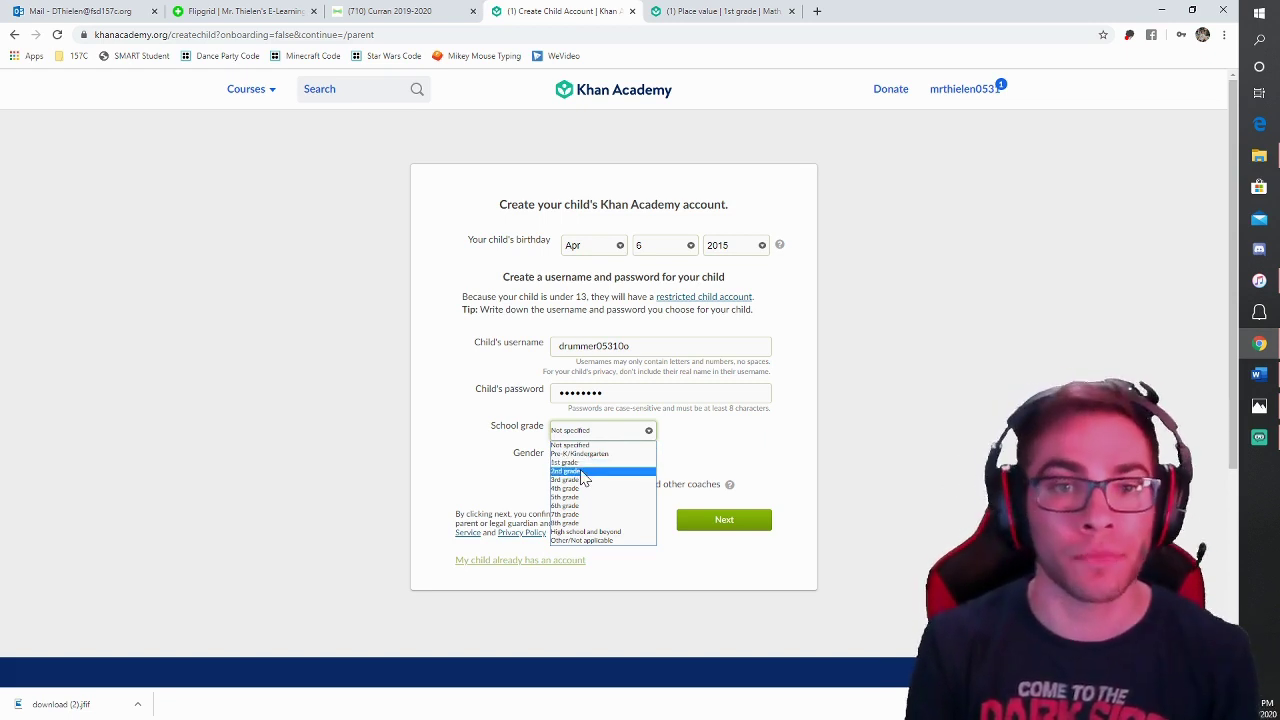
{"action": "left_click", "coordinate": [580, 473]}
{"action": "left_click", "coordinate": [591, 459]}
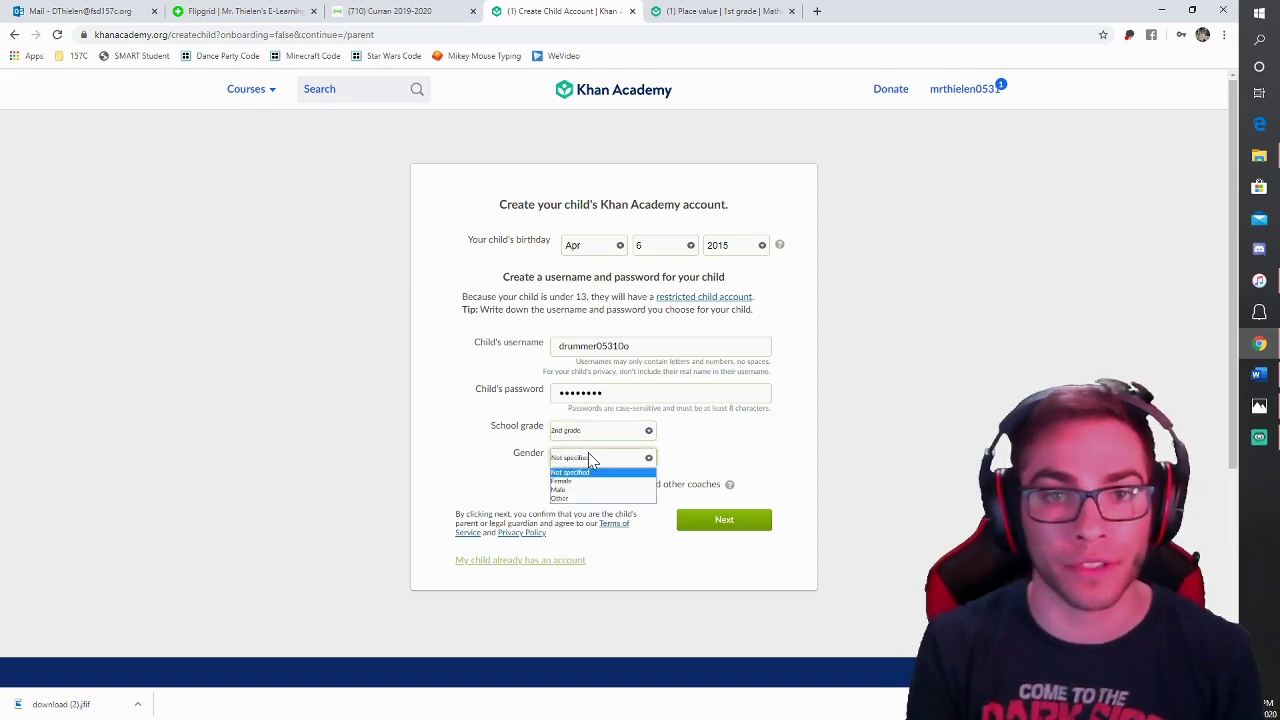
{"action": "left_click", "coordinate": [710, 456]}
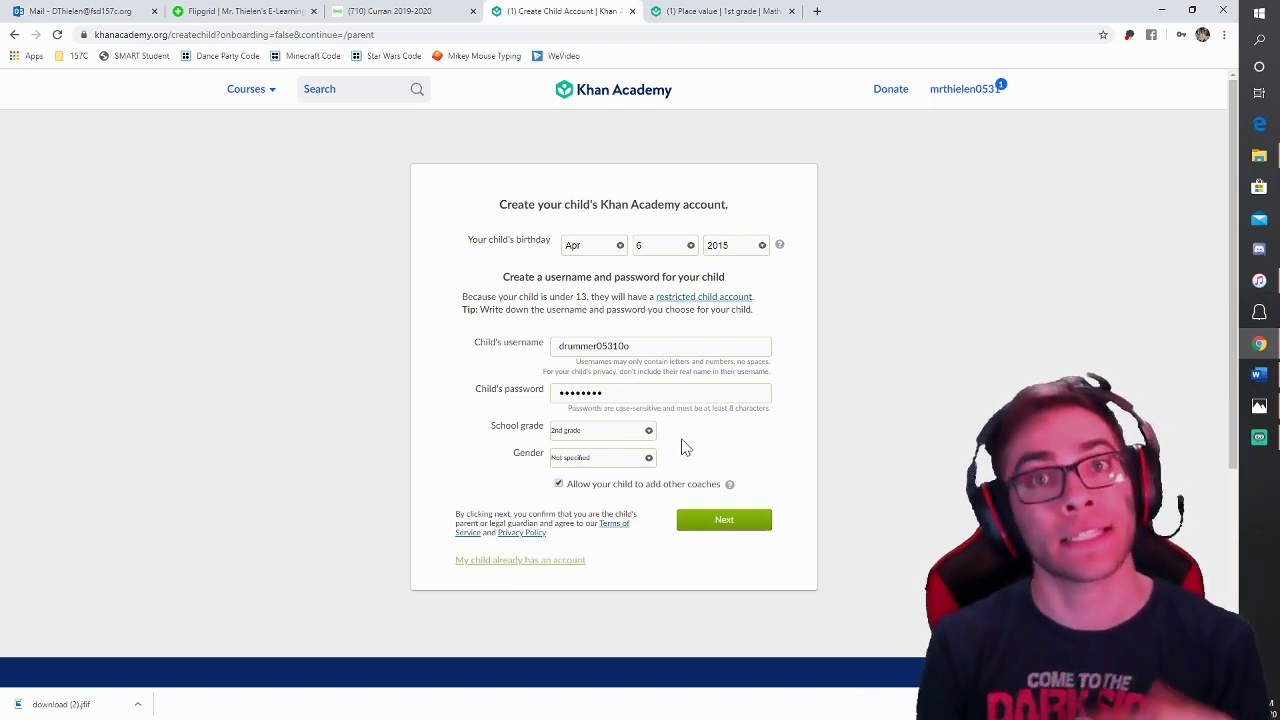
{"action": "left_click", "coordinate": [718, 524]}
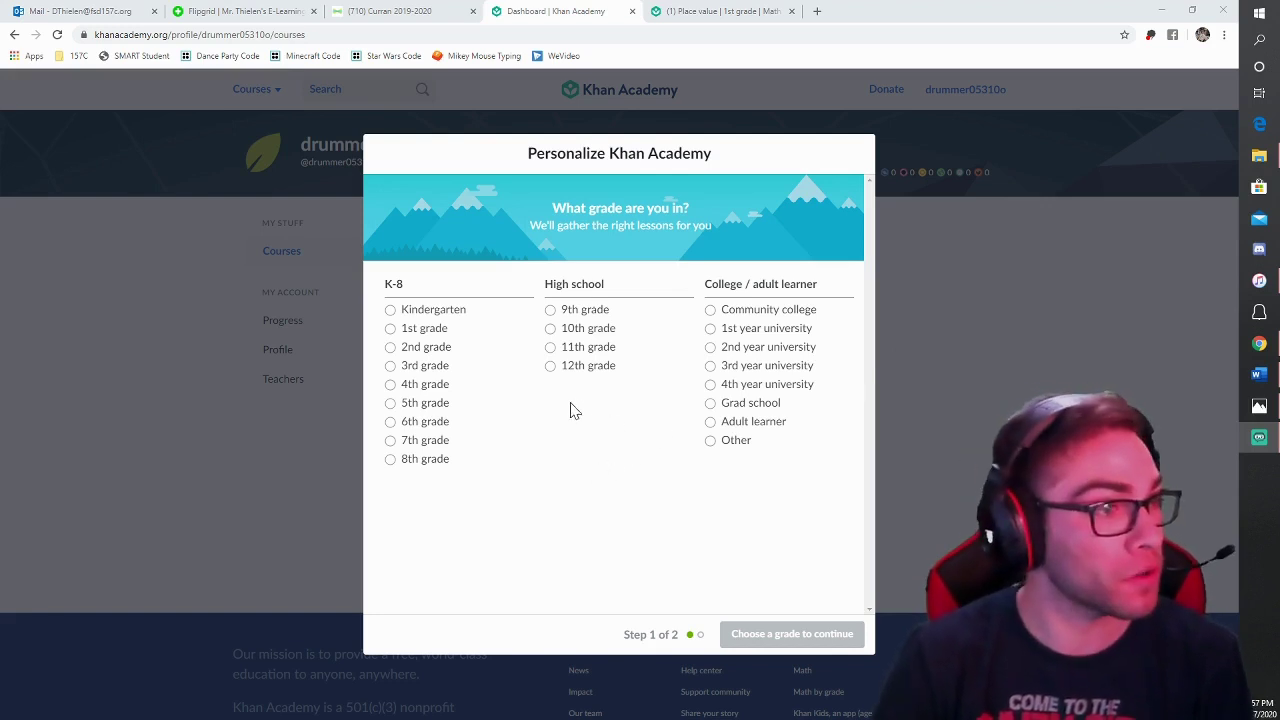
Step: Pick 2nd grade, then select 2nd grade math, Grammar and Computer programming courses
{"action": "left_click", "coordinate": [390, 348]}
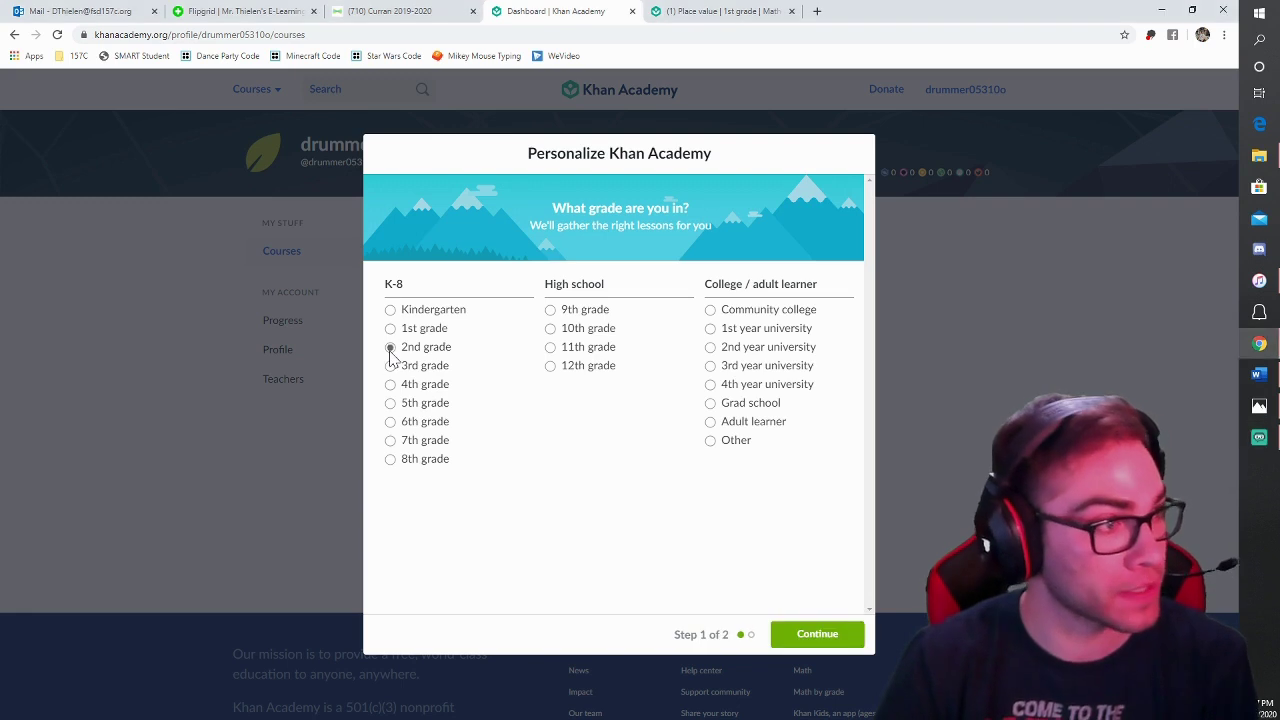
{"action": "left_click", "coordinate": [816, 635]}
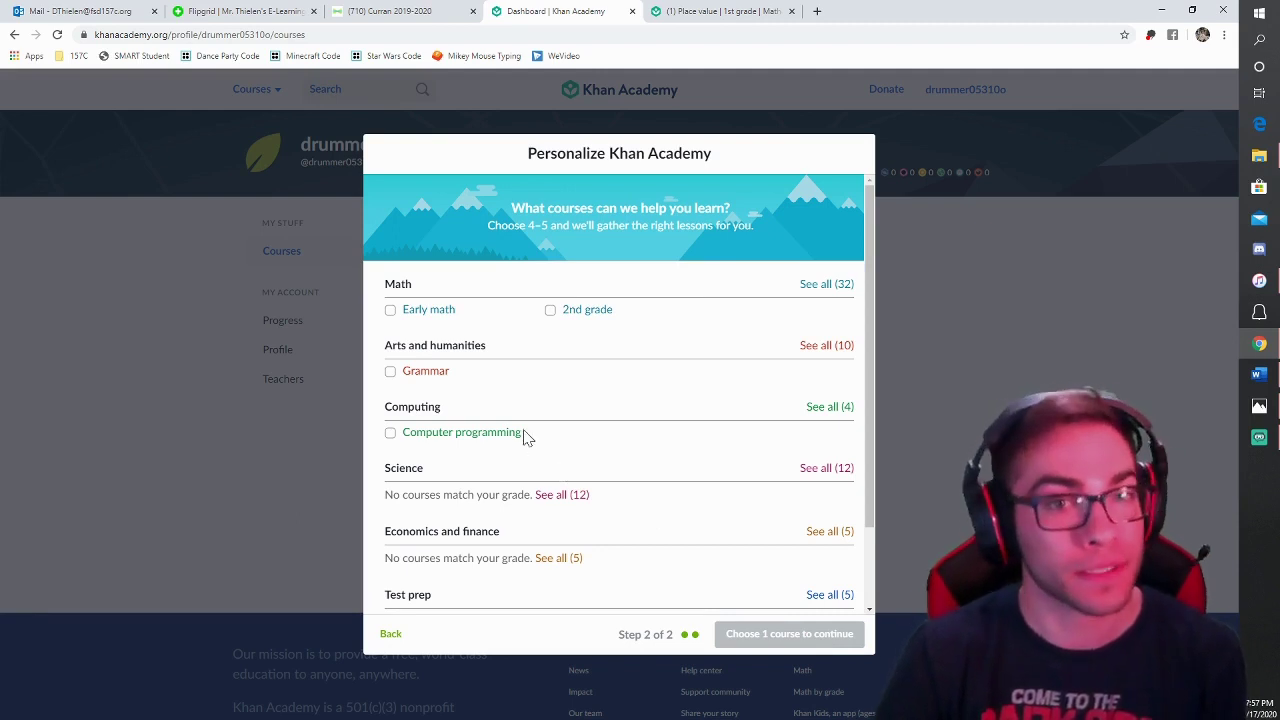
{"action": "left_click", "coordinate": [550, 312]}
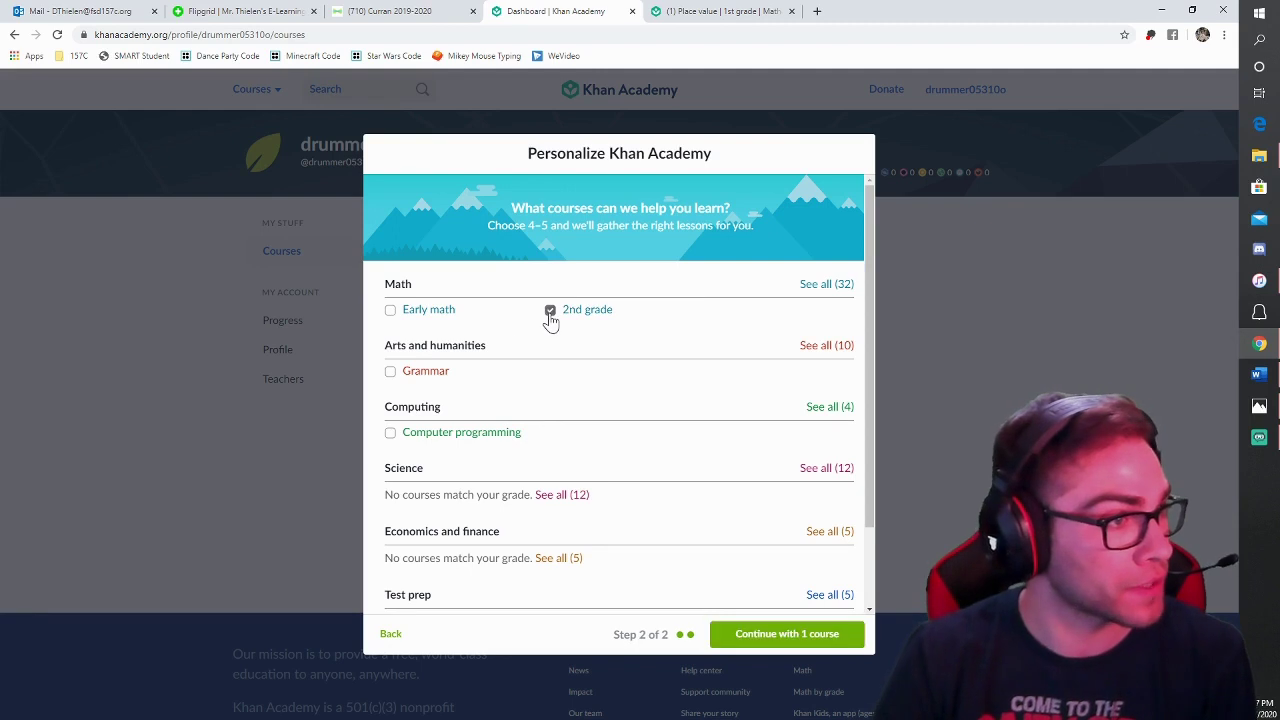
{"action": "left_click", "coordinate": [390, 373]}
{"action": "left_click", "coordinate": [390, 434]}
Step: Browse the Science, Economics, Test prep and College course lists, then save the three courses
{"action": "scroll", "coordinate": [628, 540], "scroll_direction": "down", "scroll_amount": 1}
{"action": "left_click", "coordinate": [812, 386]}
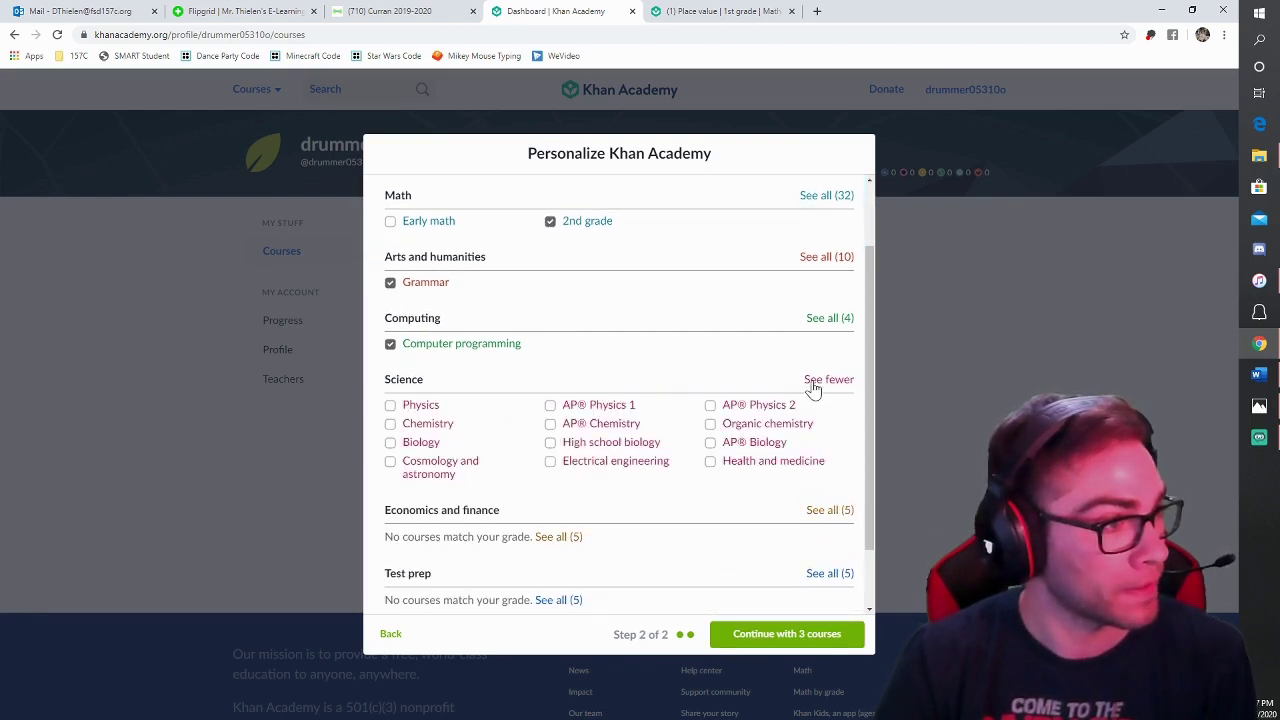
{"action": "left_click", "coordinate": [815, 386]}
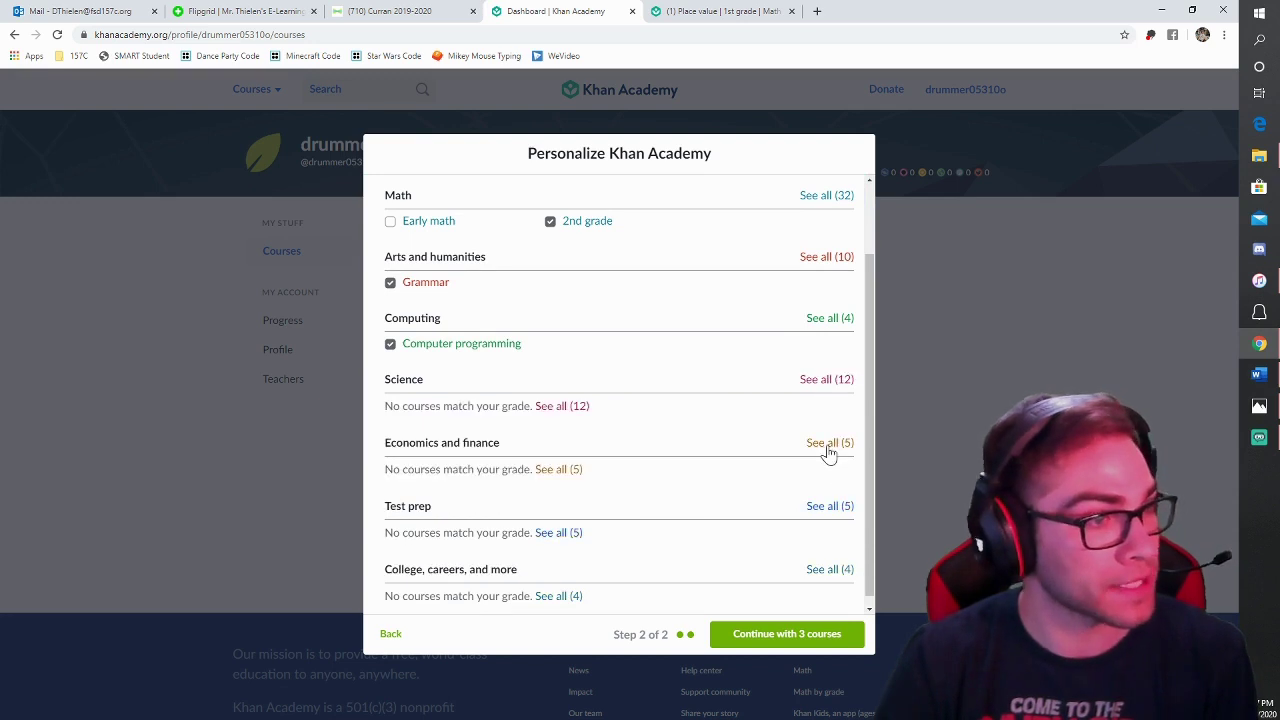
{"action": "left_click", "coordinate": [827, 445]}
{"action": "left_click", "coordinate": [828, 445]}
{"action": "left_click", "coordinate": [834, 507]}
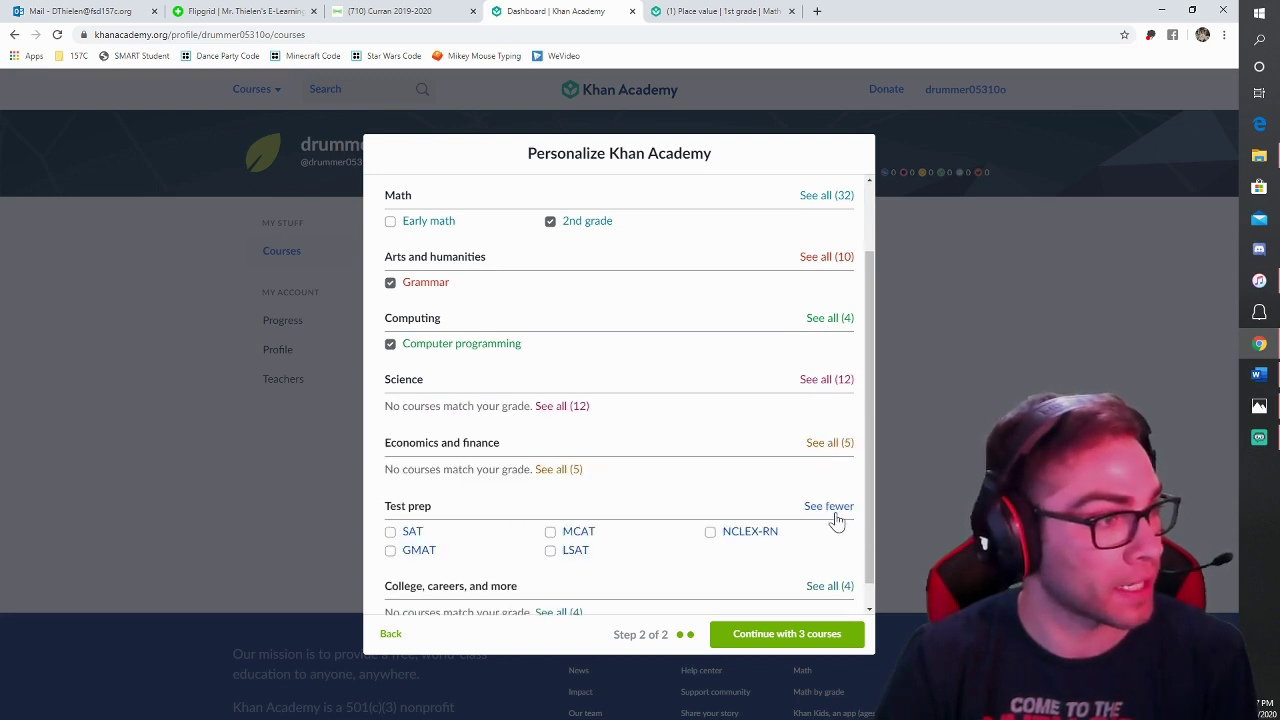
{"action": "left_click", "coordinate": [835, 510]}
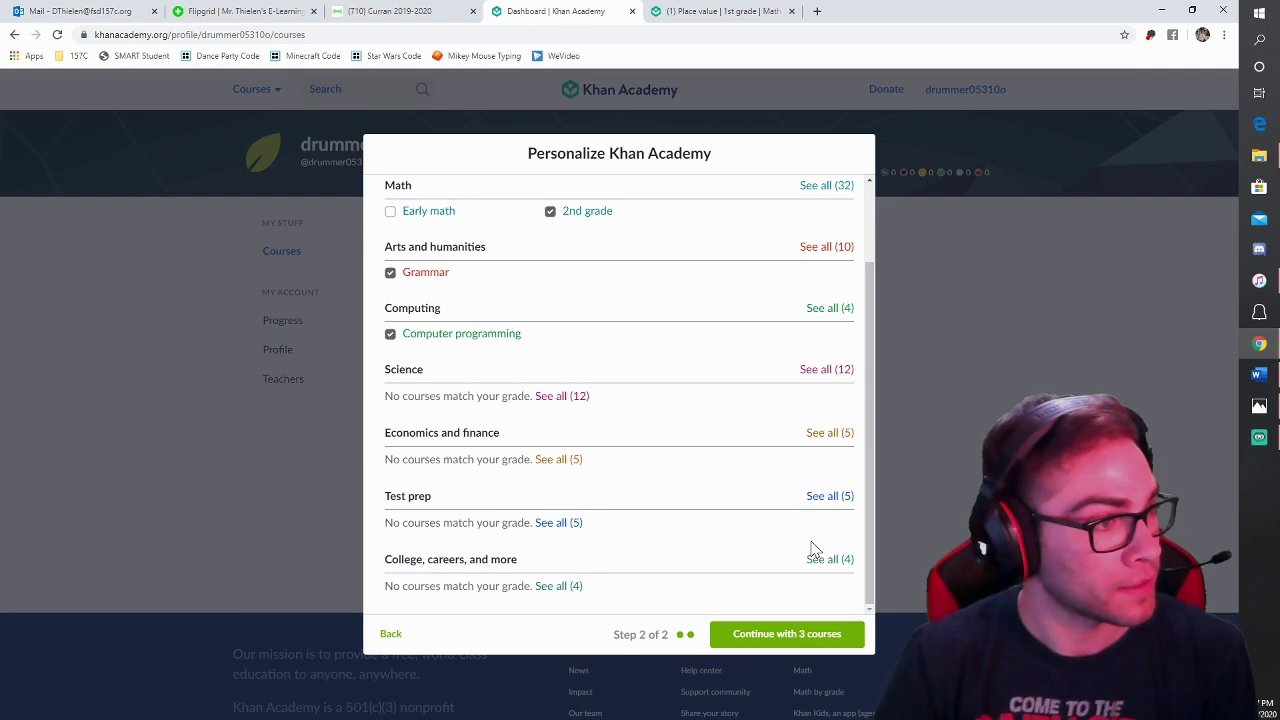
{"action": "left_click", "coordinate": [826, 564]}
{"action": "left_click", "coordinate": [826, 564]}
{"action": "scroll", "coordinate": [677, 546], "scroll_direction": "up", "scroll_amount": 2}
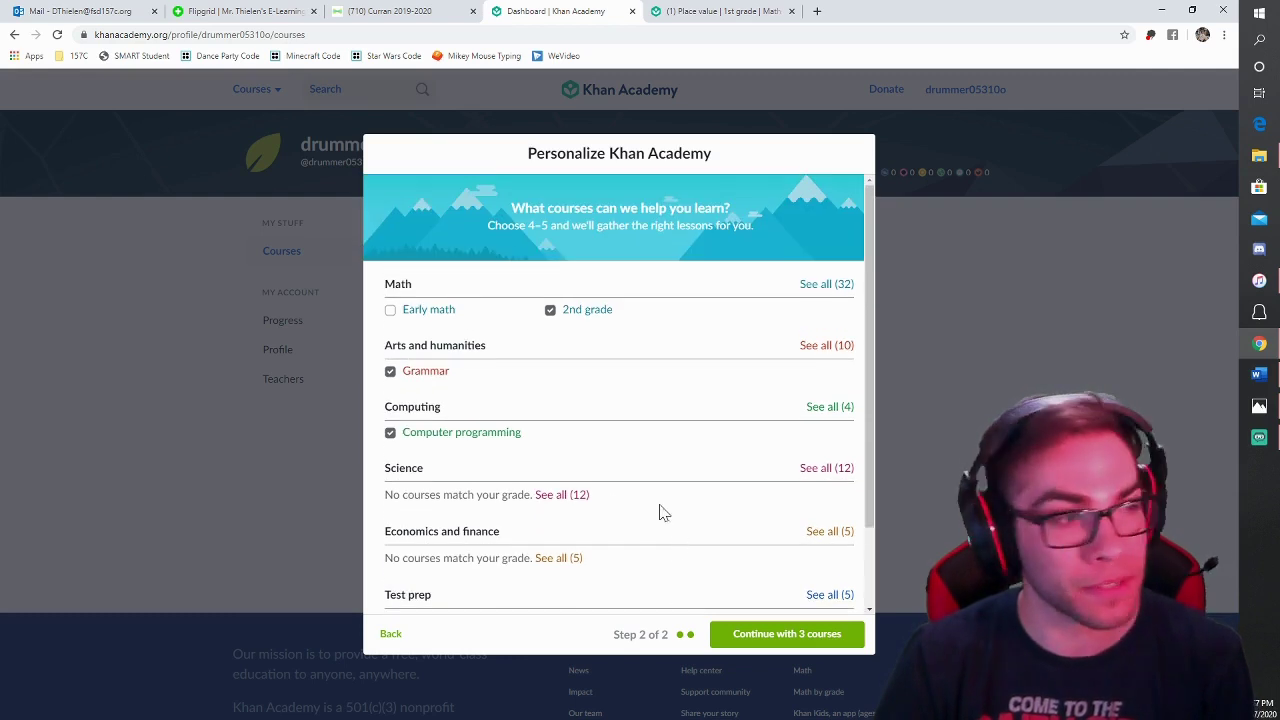
{"action": "left_click", "coordinate": [760, 640]}
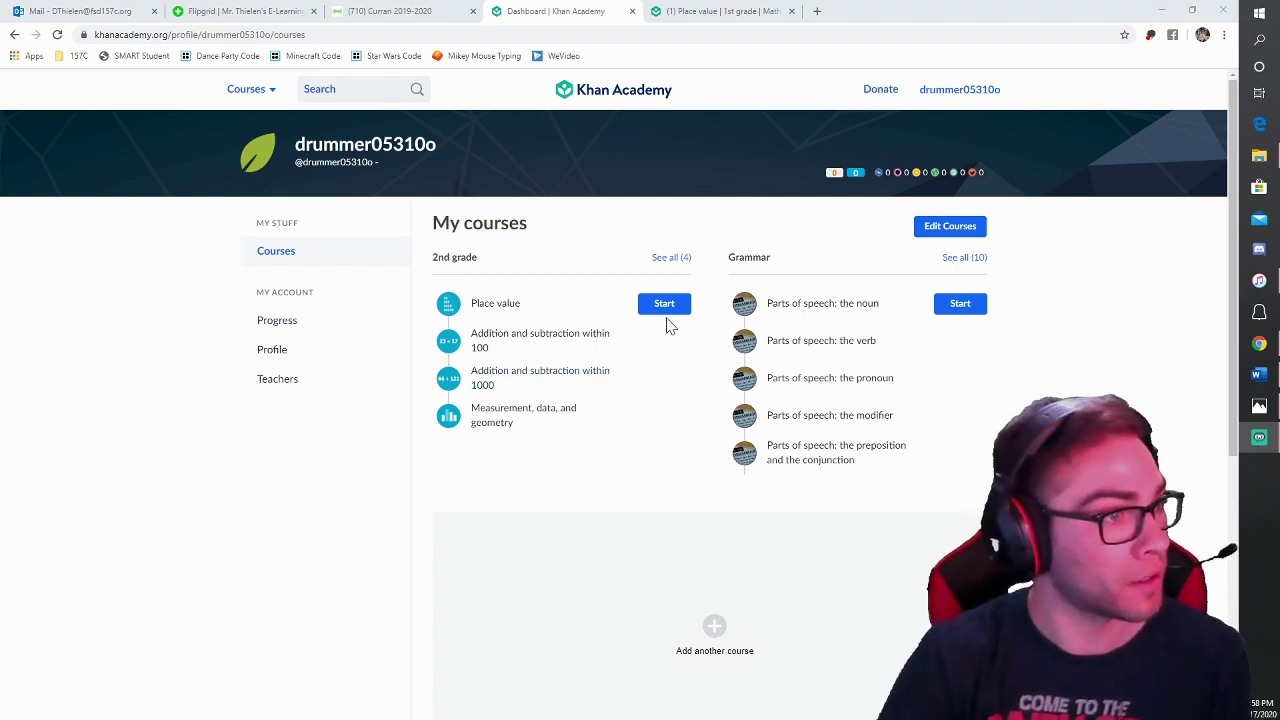
Step: Open the 2nd grade math Place value unit and look over its page
{"action": "left_click", "coordinate": [668, 310]}
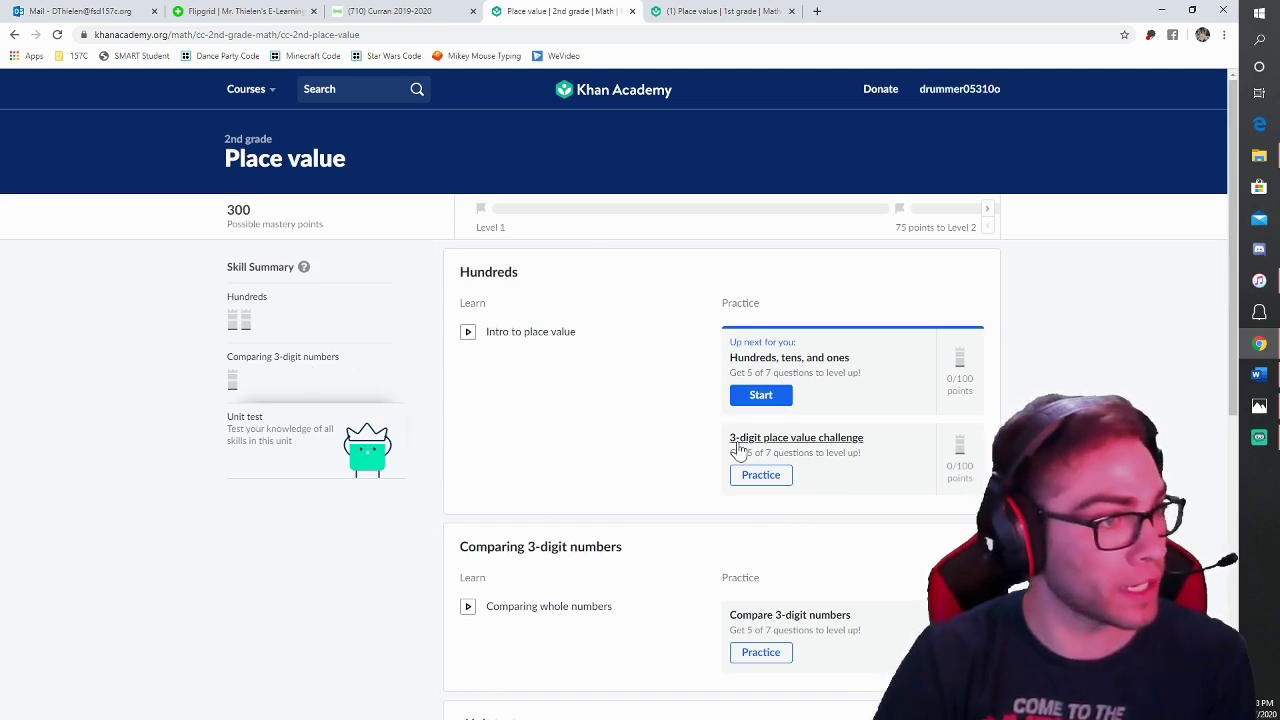
{"action": "scroll", "coordinate": [635, 470], "scroll_direction": "down", "scroll_amount": 5}
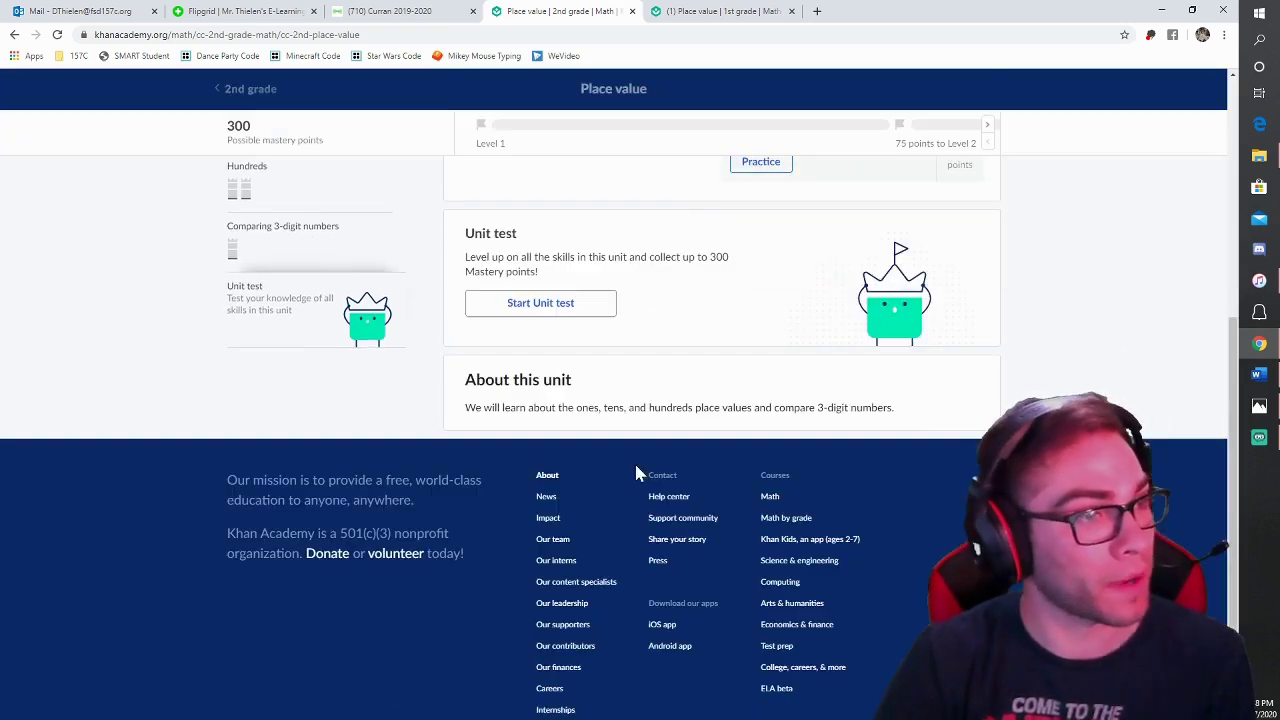
{"action": "scroll", "coordinate": [630, 478], "scroll_direction": "up", "scroll_amount": 5}
{"action": "scroll", "coordinate": [632, 488], "scroll_direction": "up", "scroll_amount": 1}
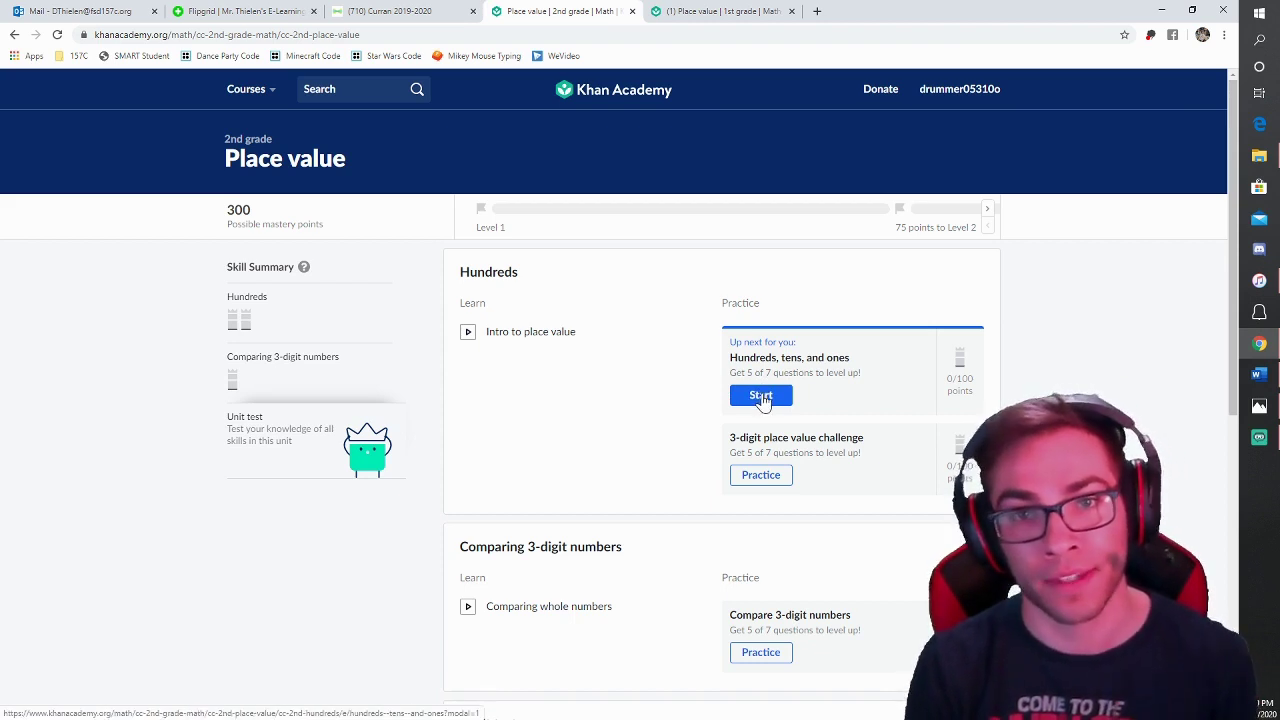
Step: Start Hundreds, tens, and ones practice, answer 356, and move on to the 309 problem
{"action": "left_click", "coordinate": [761, 397]}
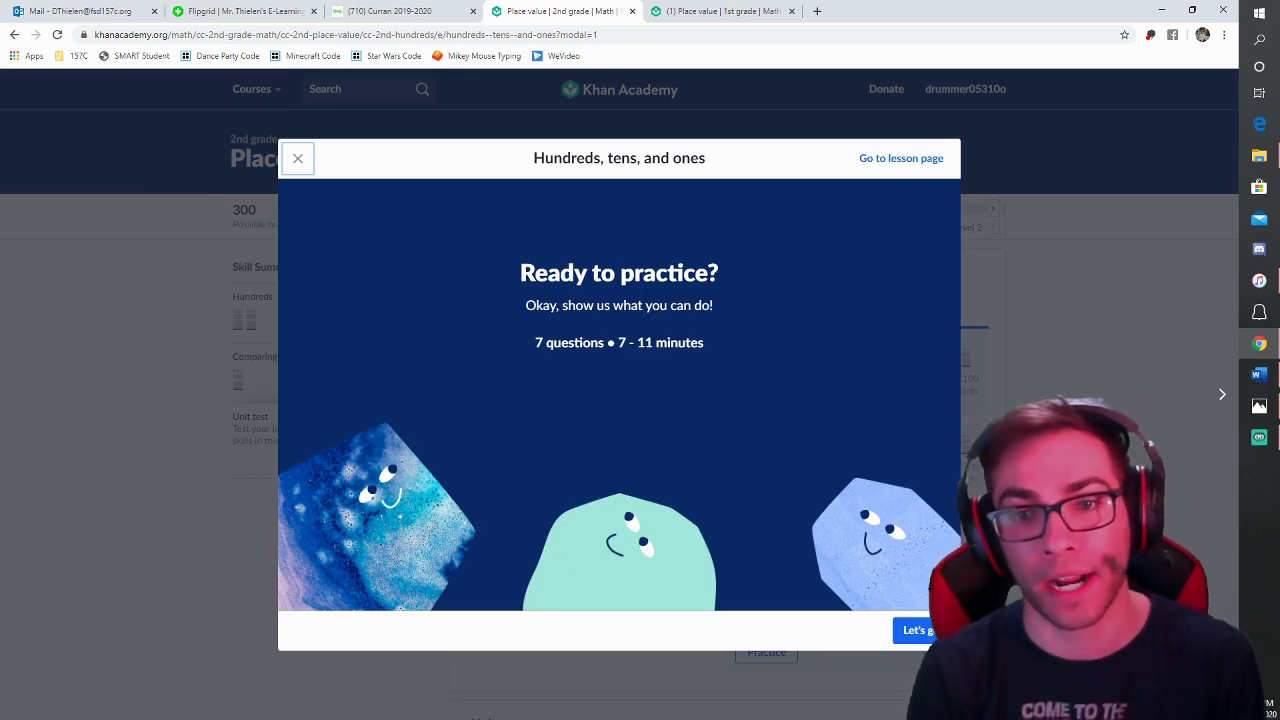
{"action": "left_click", "coordinate": [915, 632]}
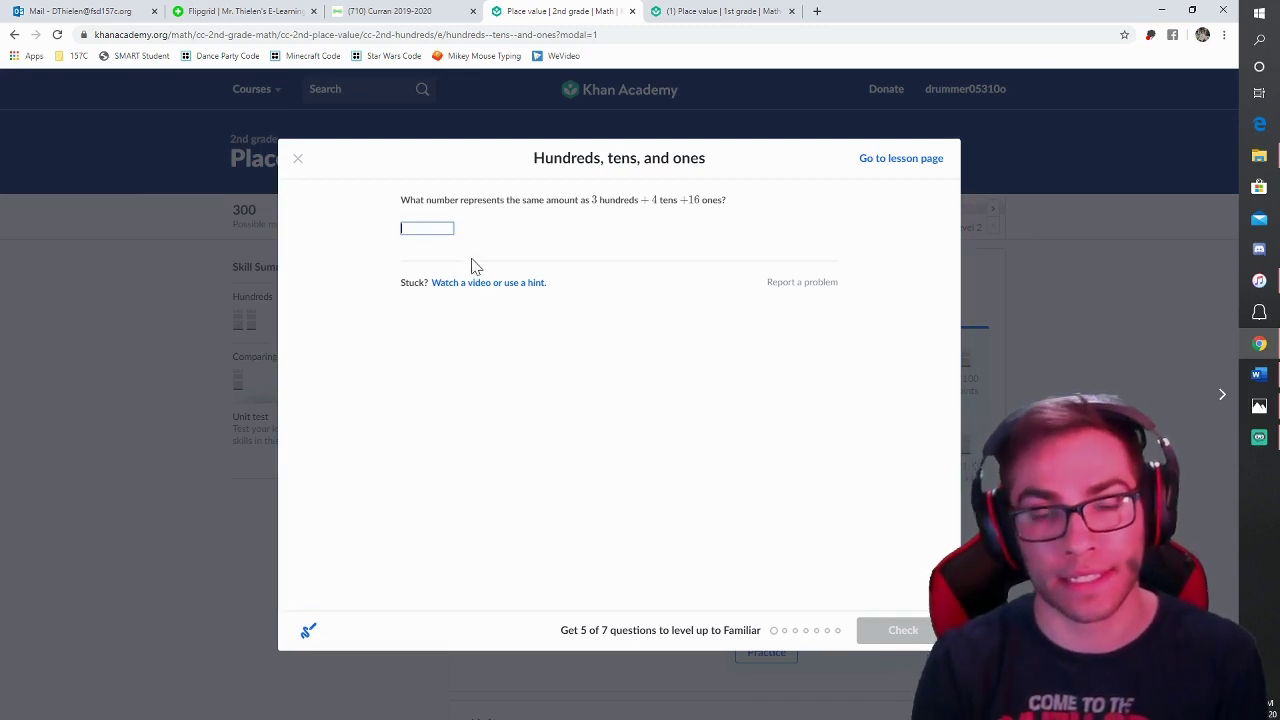
{"action": "type", "text": "356"}
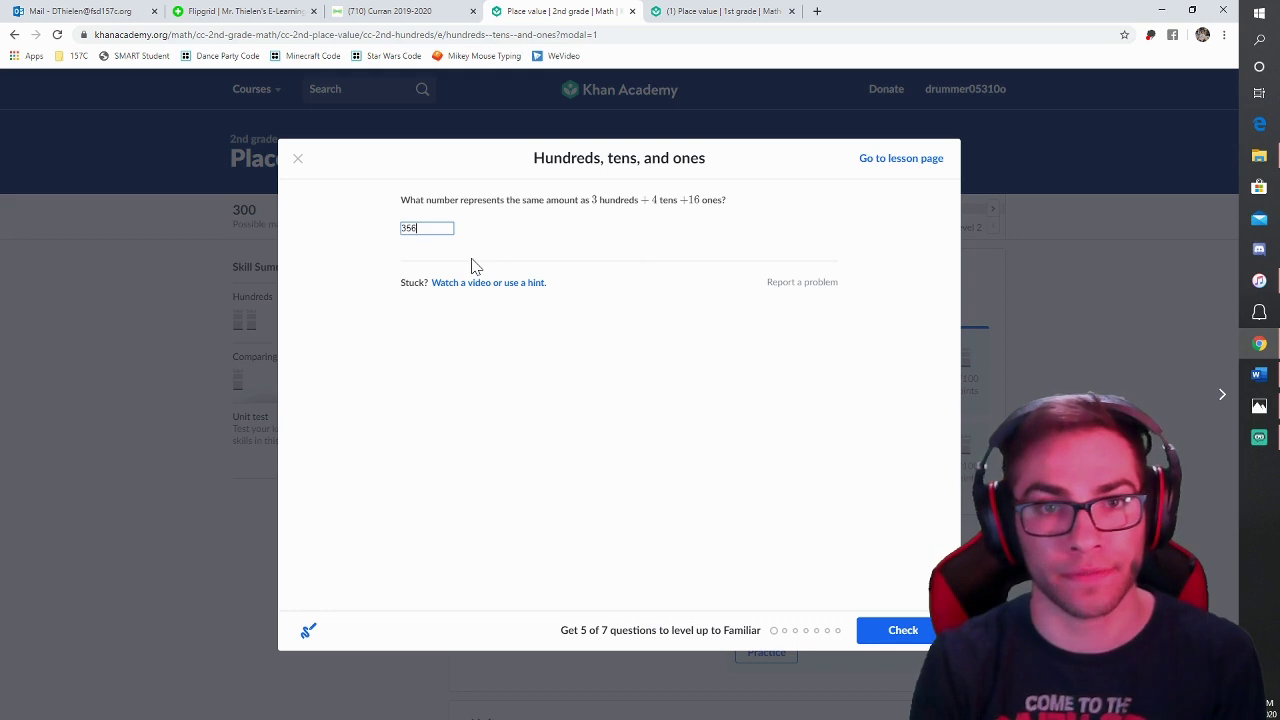
{"action": "key", "text": "Return"}
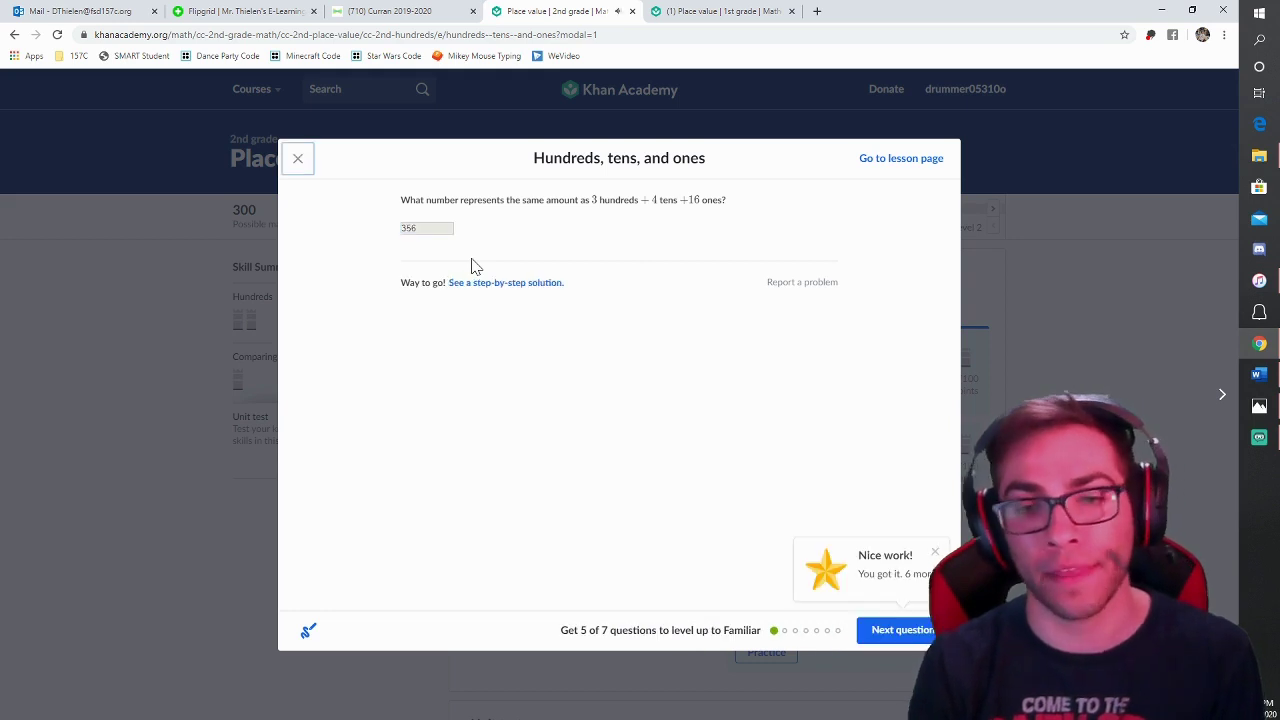
{"action": "left_click", "coordinate": [880, 633]}
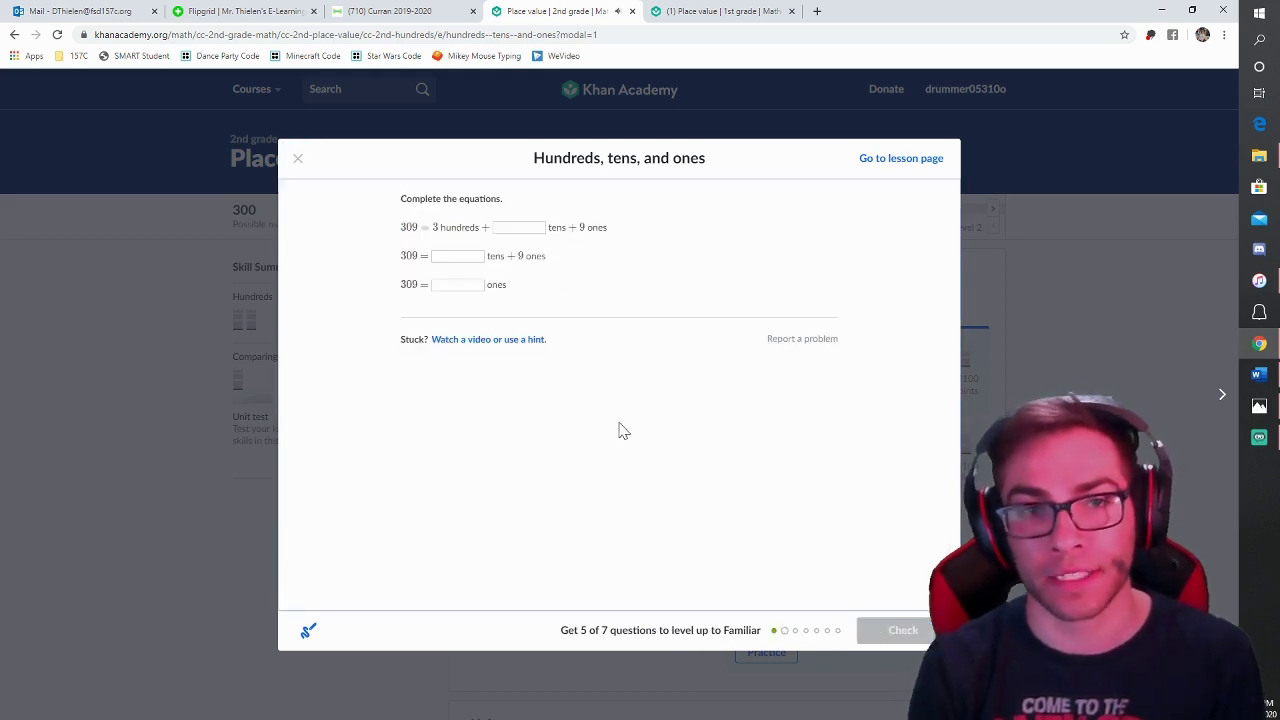
{"action": "left_click", "coordinate": [508, 234]}
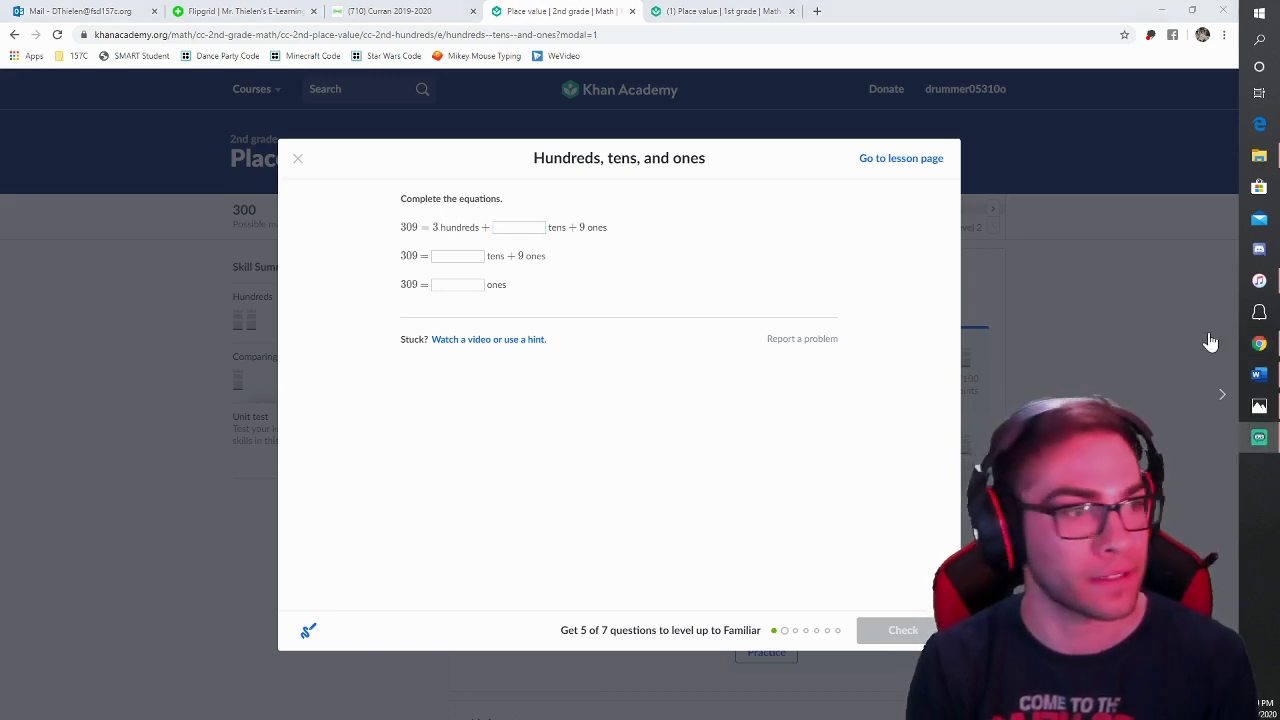
Step: Use two hints on the equation problem, finish the practice, and close the level-up results
{"action": "left_click", "coordinate": [477, 340]}
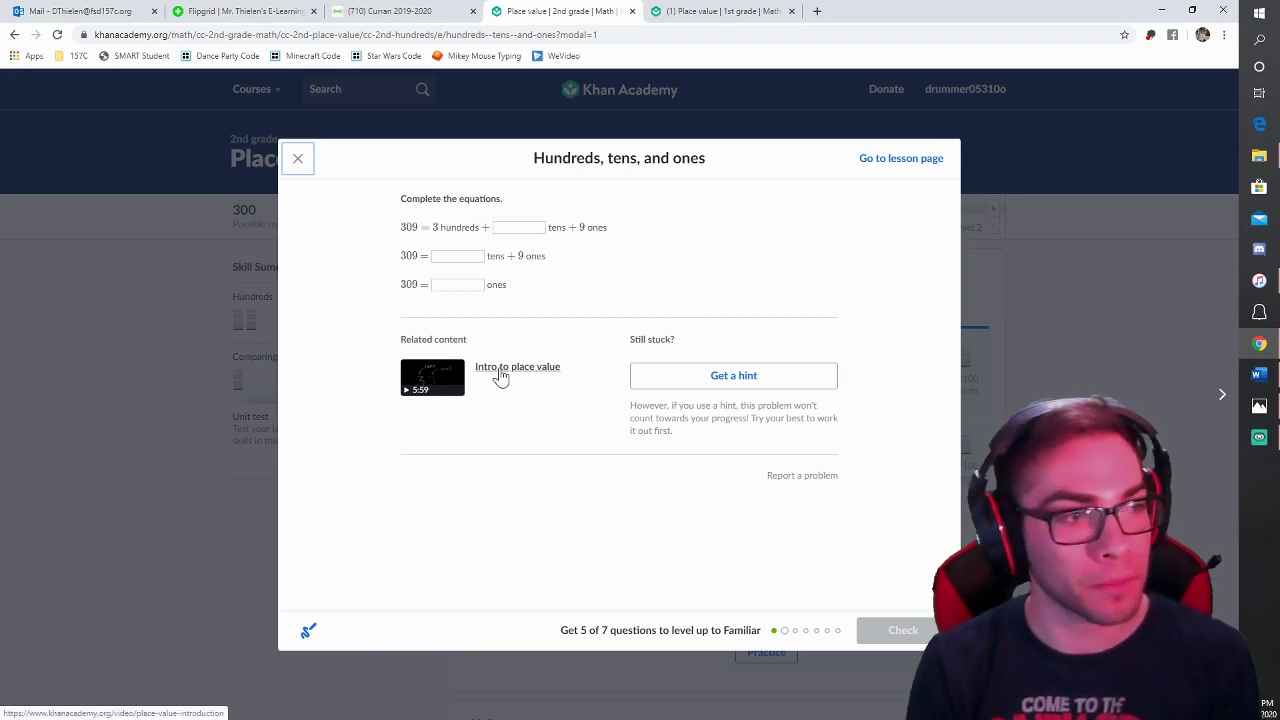
{"action": "left_click", "coordinate": [689, 383]}
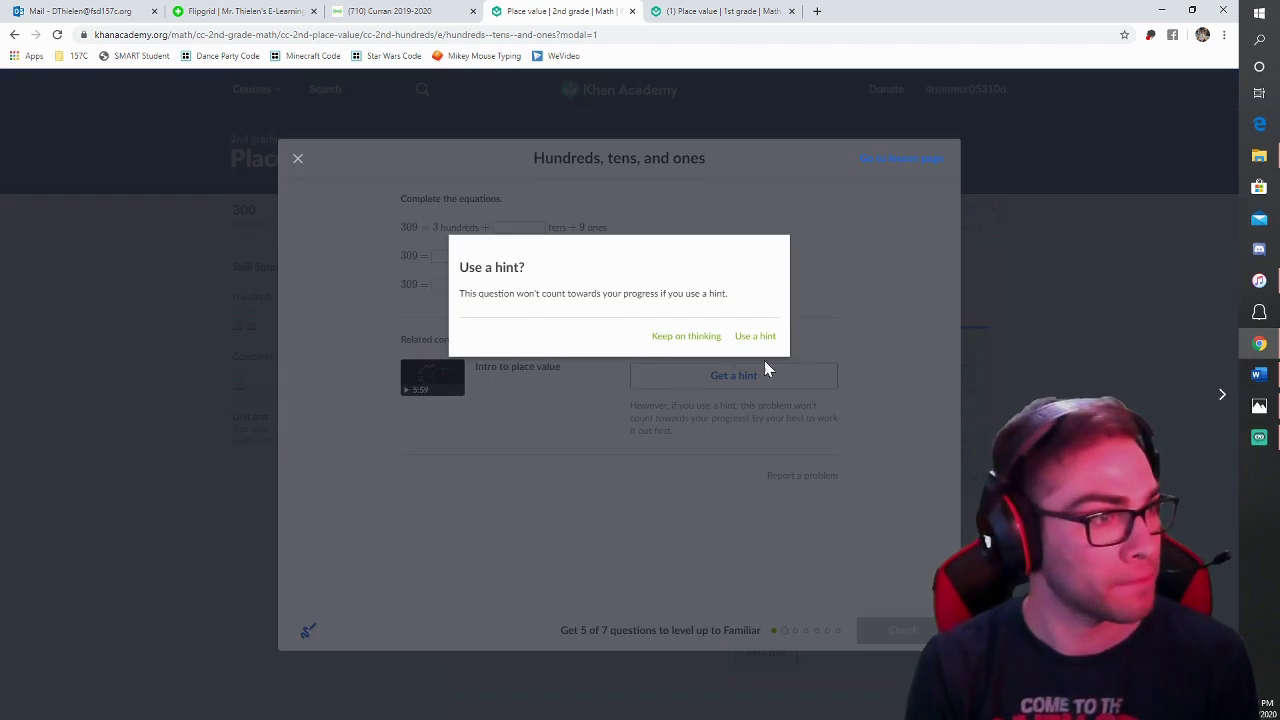
{"action": "left_click", "coordinate": [752, 337]}
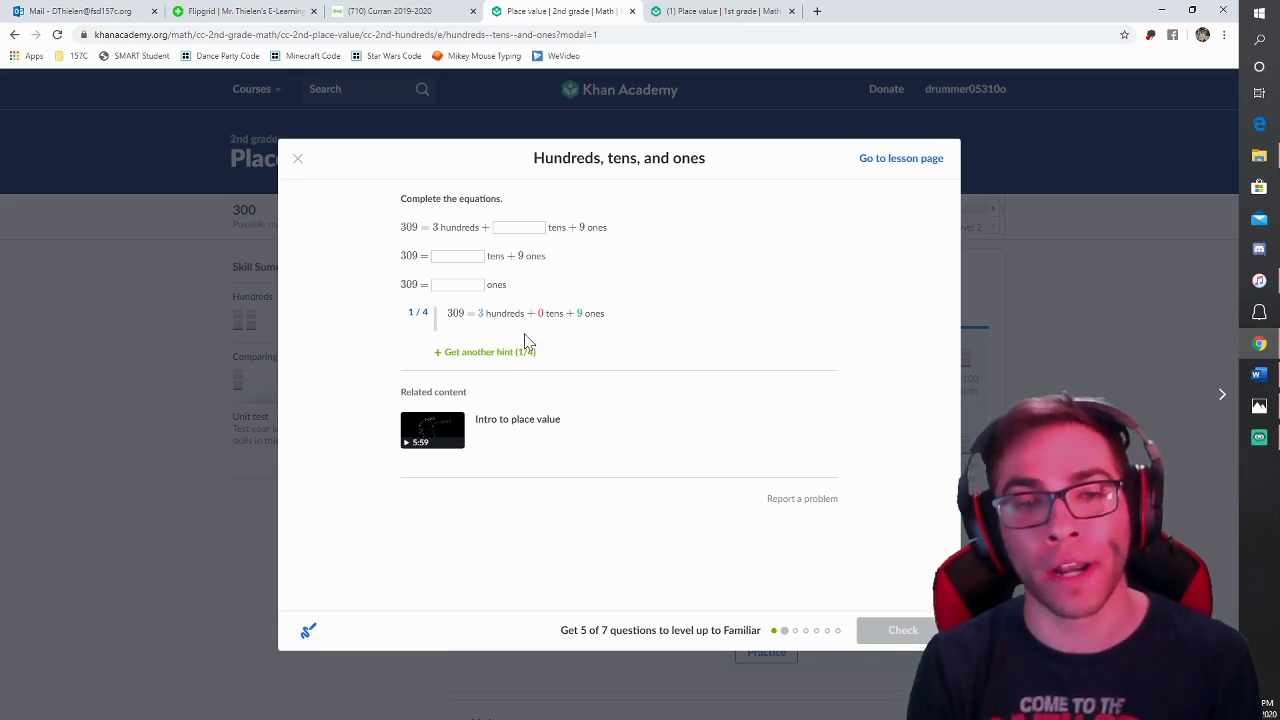
{"action": "left_click", "coordinate": [512, 352]}
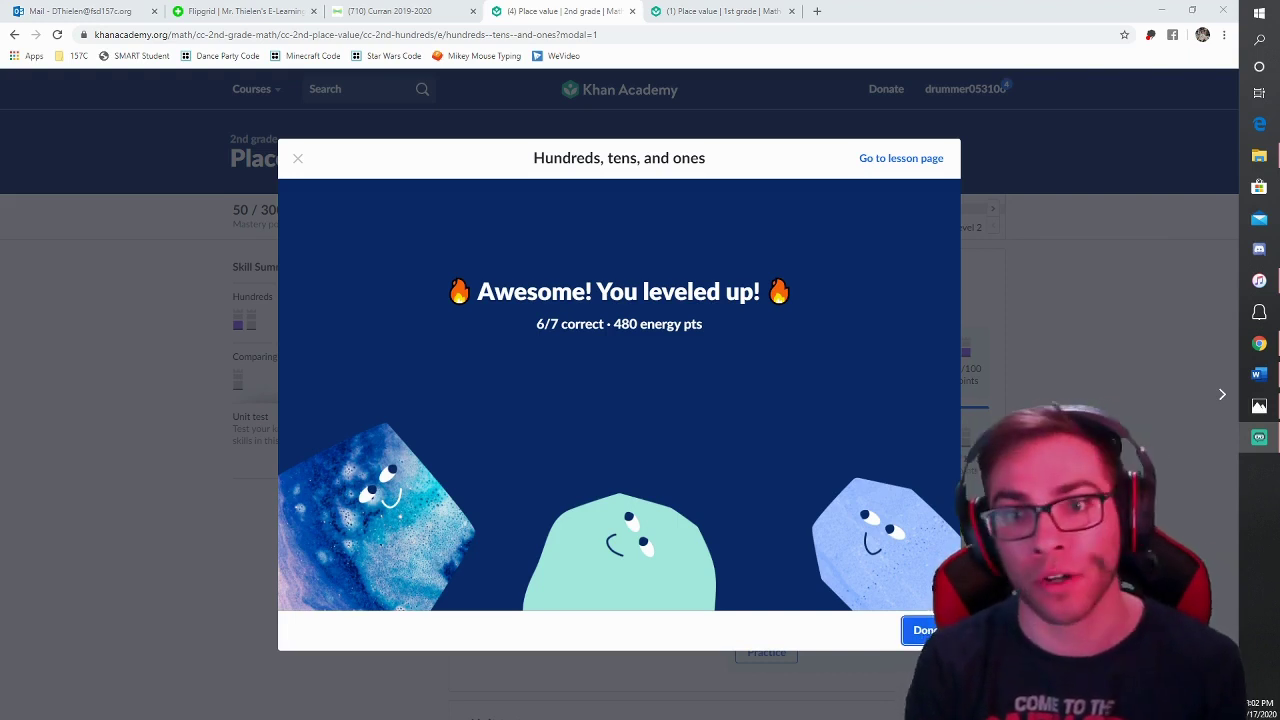
{"action": "left_click", "coordinate": [922, 630]}
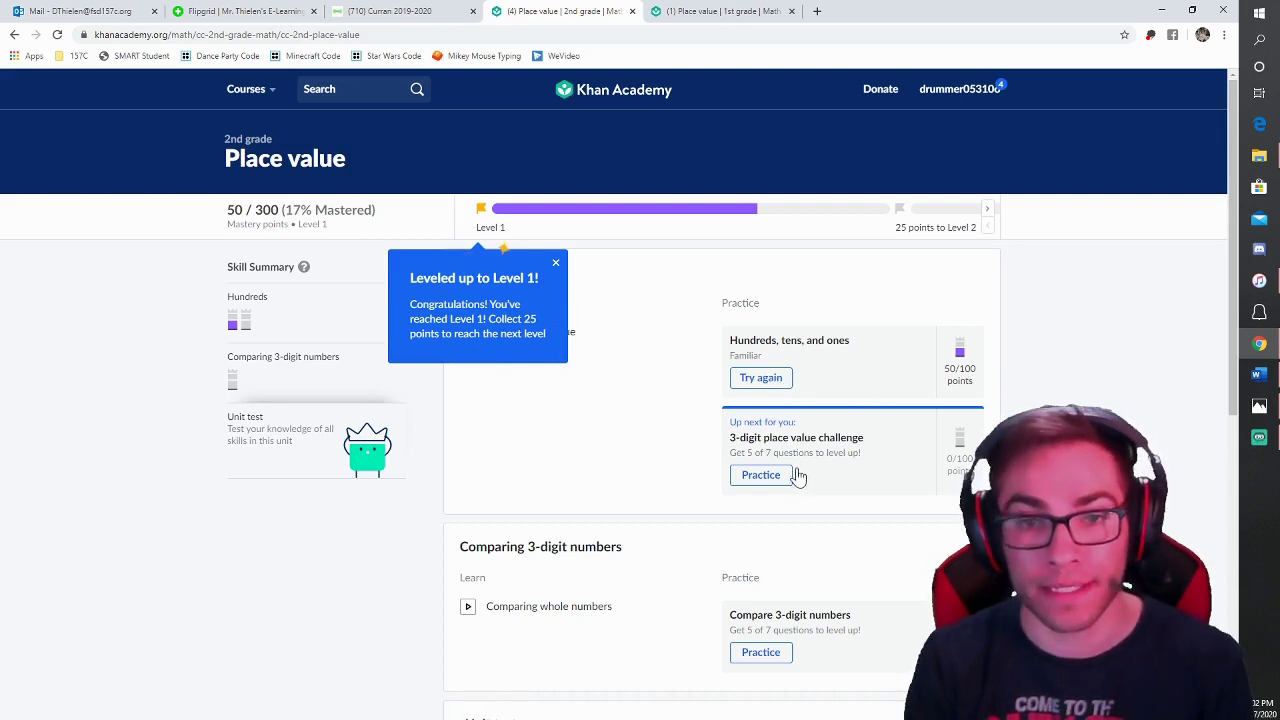
Step: Dismiss the Level 1 congratulations and scroll down the Place value unit to the Unit test
{"action": "left_click", "coordinate": [556, 263]}
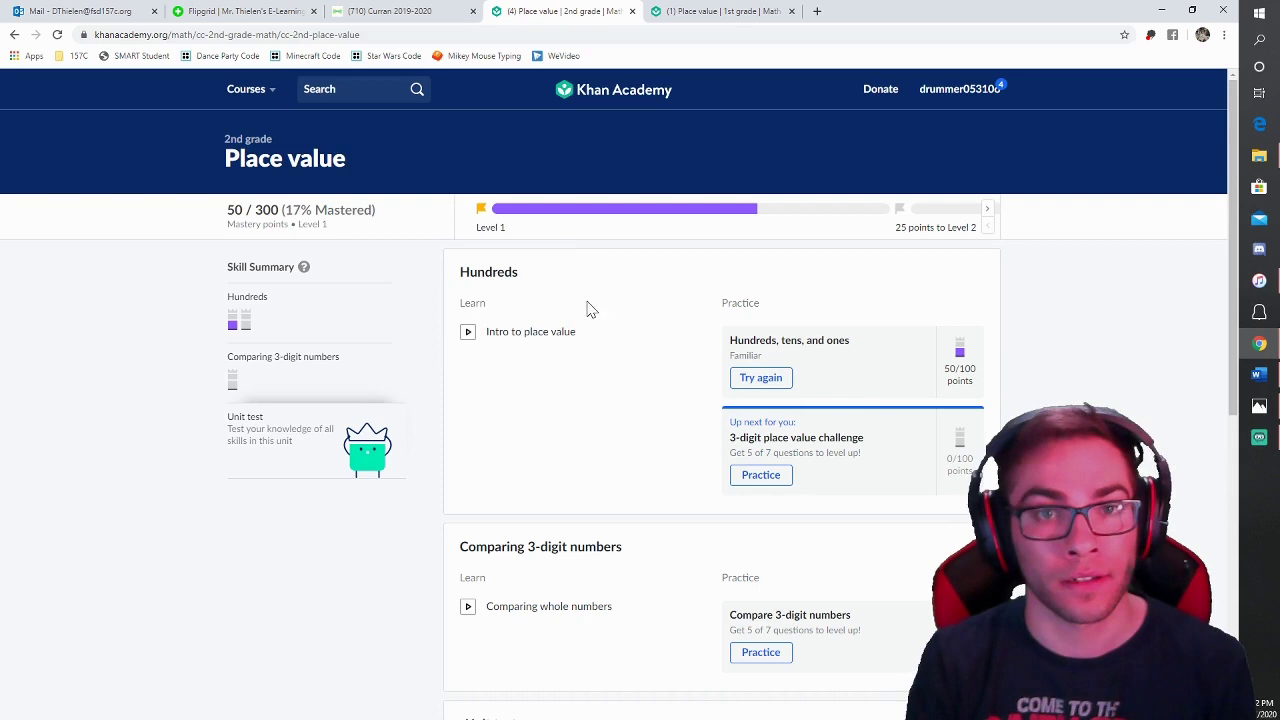
{"action": "scroll", "coordinate": [612, 440], "scroll_direction": "down", "scroll_amount": 3}
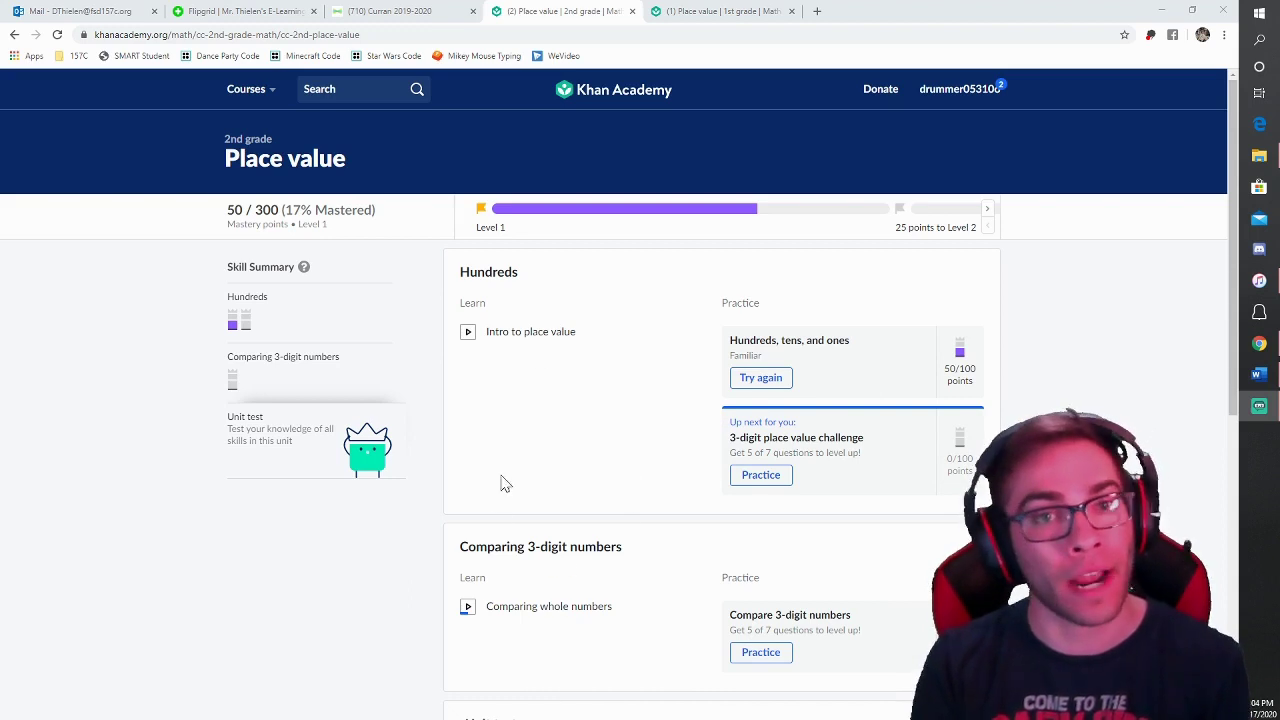
{"action": "scroll", "coordinate": [495, 520], "scroll_direction": "down", "scroll_amount": 4}
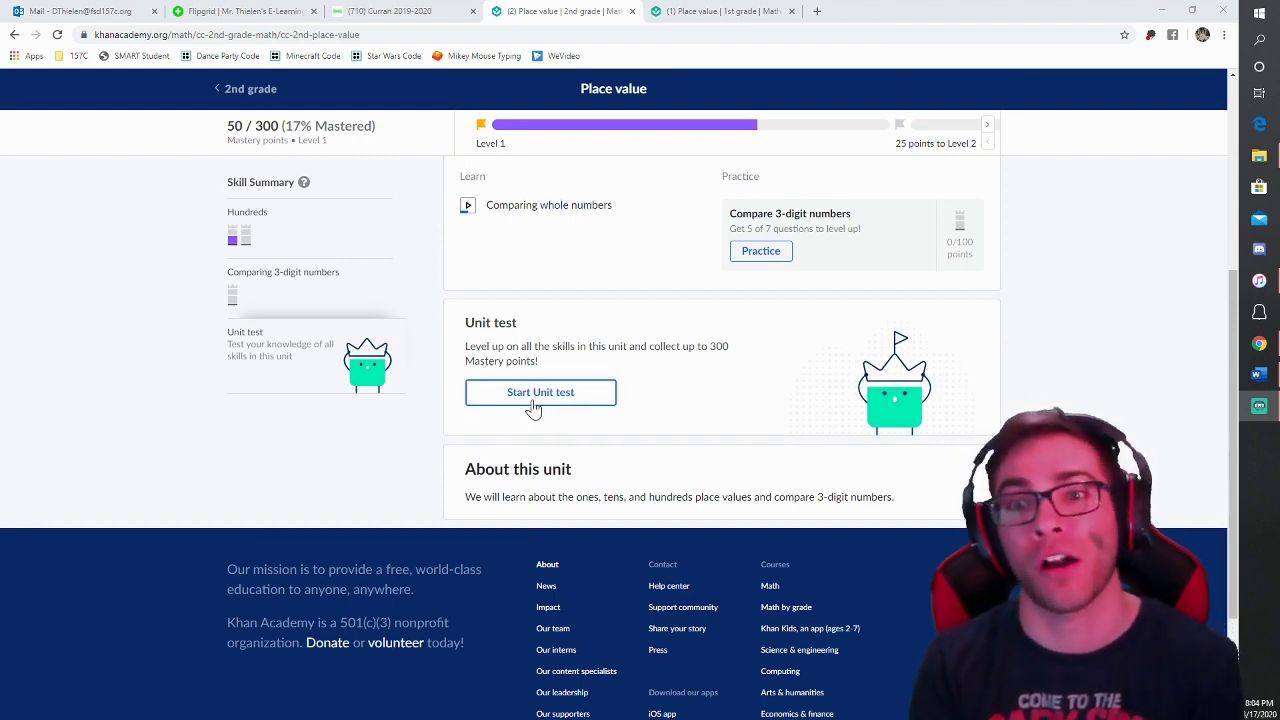
{"action": "scroll", "coordinate": [582, 430], "scroll_direction": "up", "scroll_amount": 3}
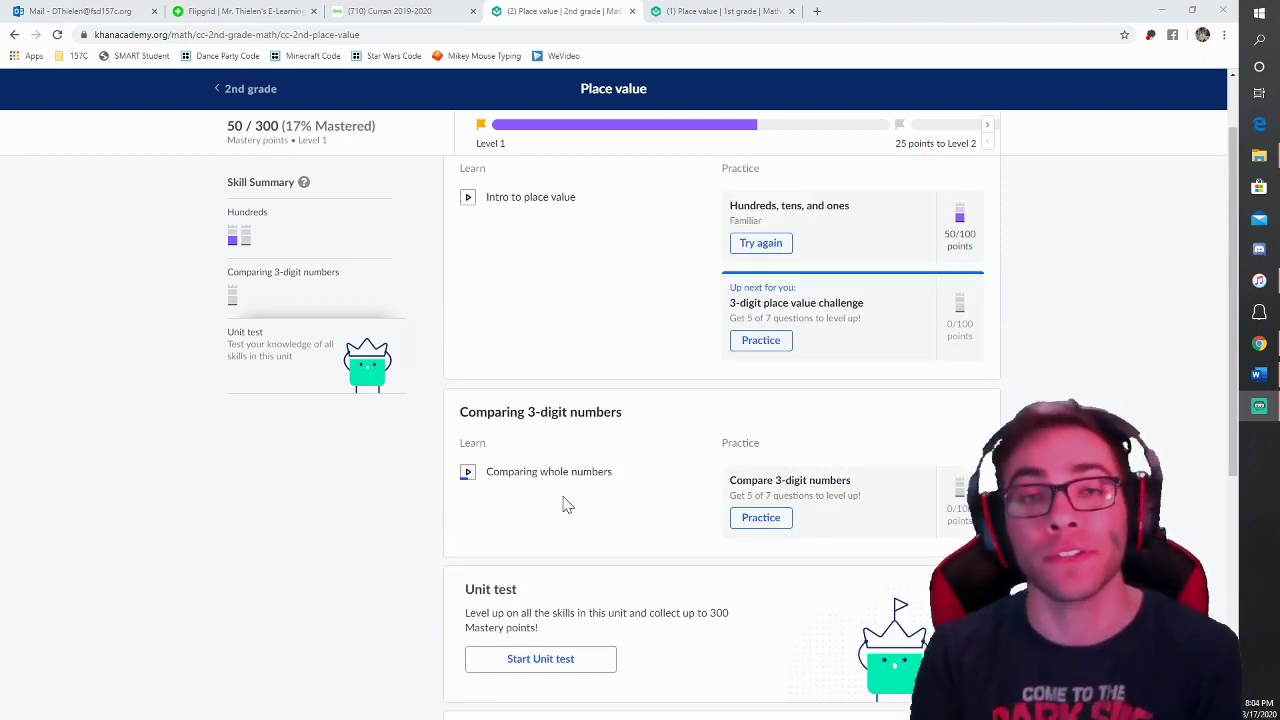
Step: Begin the unit test and order 427, 528, 617, 671 from least to greatest
{"action": "left_click", "coordinate": [545, 659]}
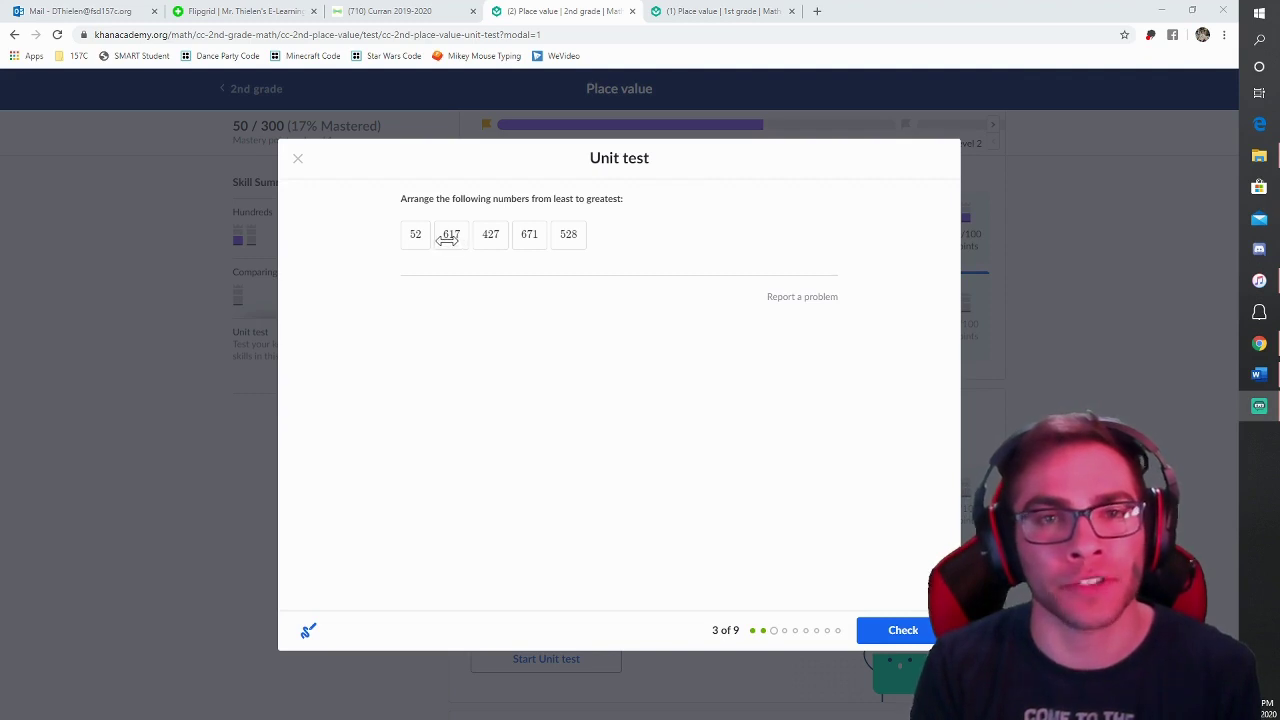
{"action": "left_click", "coordinate": [453, 239]}
{"action": "left_click_drag", "start_coordinate": [453, 239], "coordinate": [527, 240]}
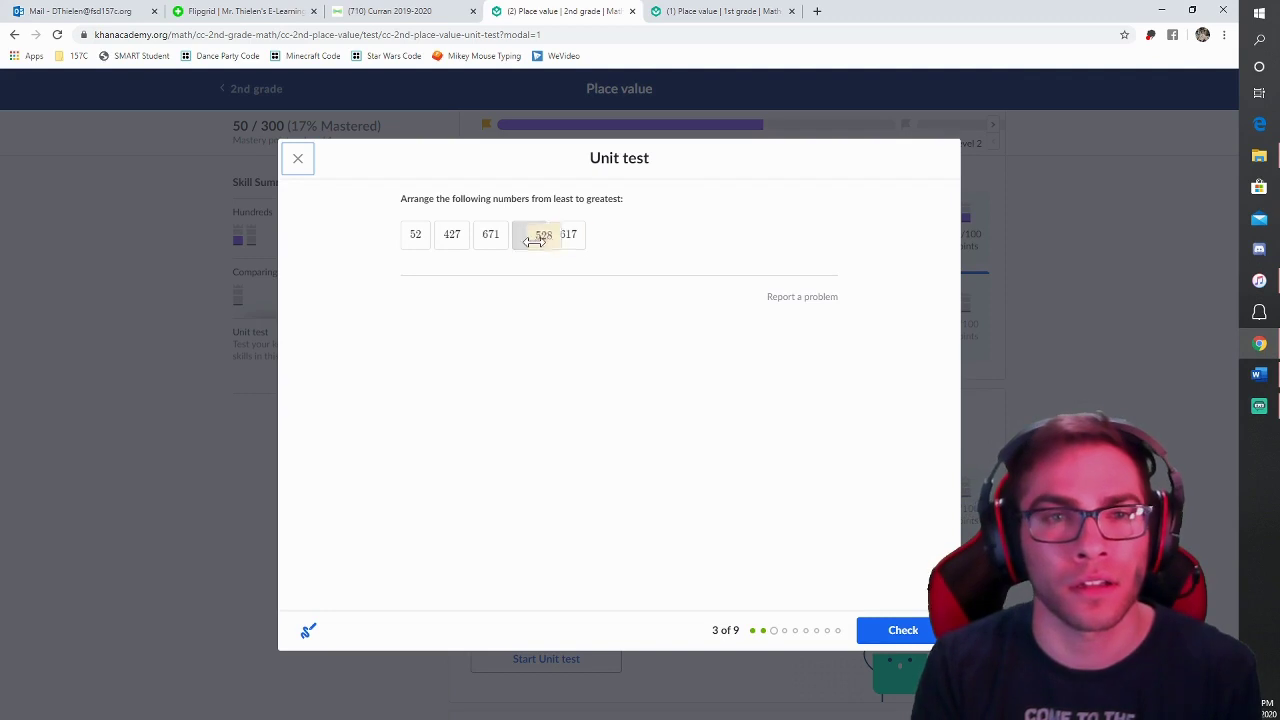
{"action": "left_click_drag", "start_coordinate": [524, 242], "coordinate": [462, 241]}
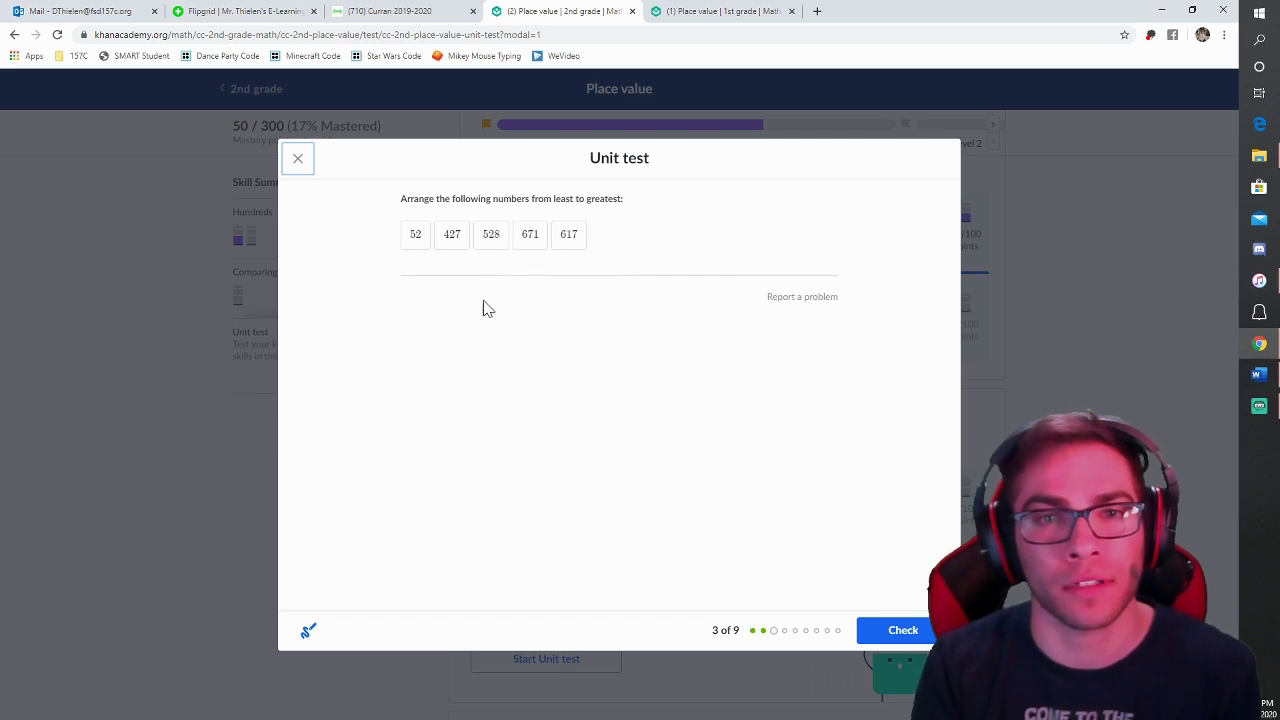
{"action": "left_click_drag", "start_coordinate": [568, 234], "coordinate": [530, 235]}
{"action": "left_click", "coordinate": [903, 630]}
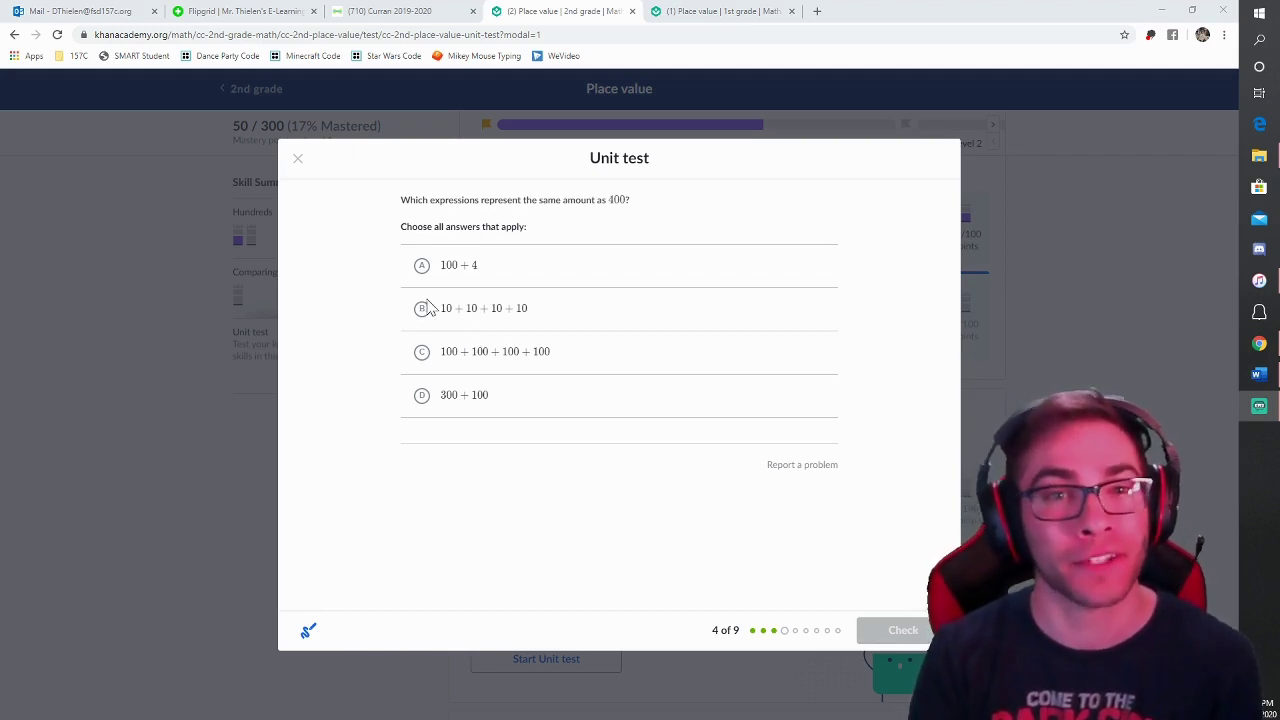
Step: Mark 100+100+100+100 and 300+100 as equal to 400 and check
{"action": "left_click", "coordinate": [422, 352]}
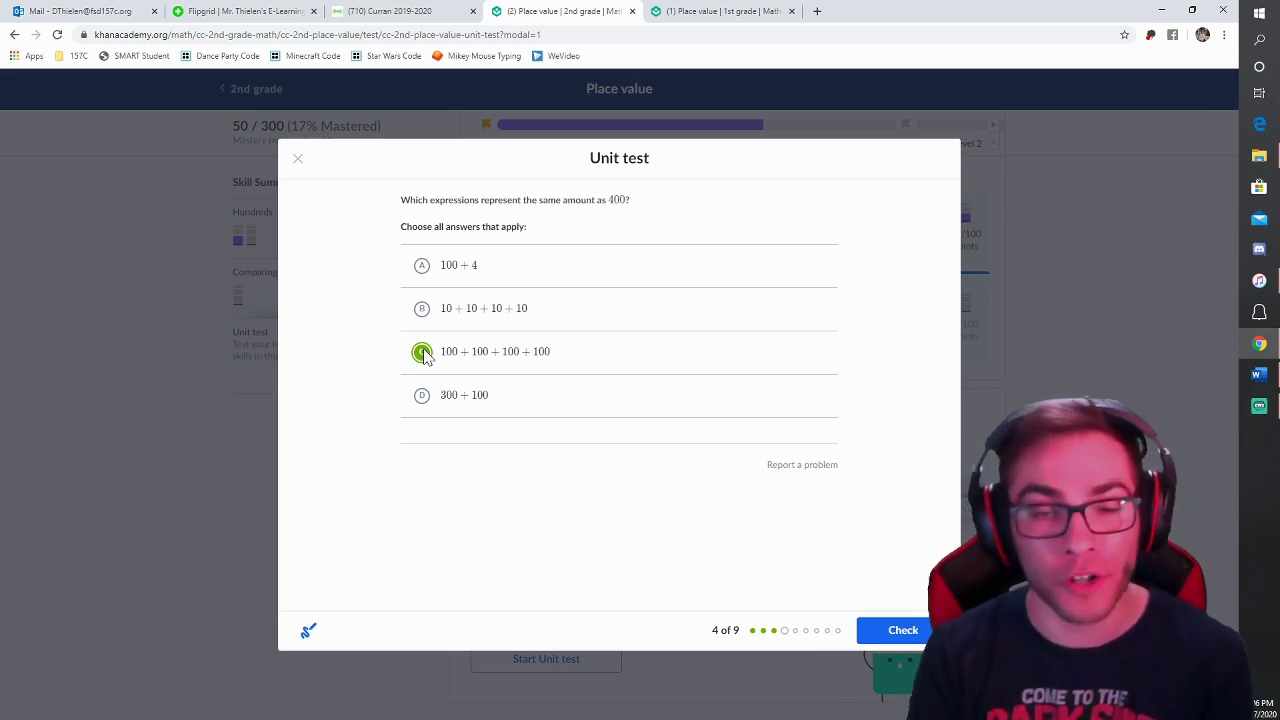
{"action": "left_click", "coordinate": [423, 397]}
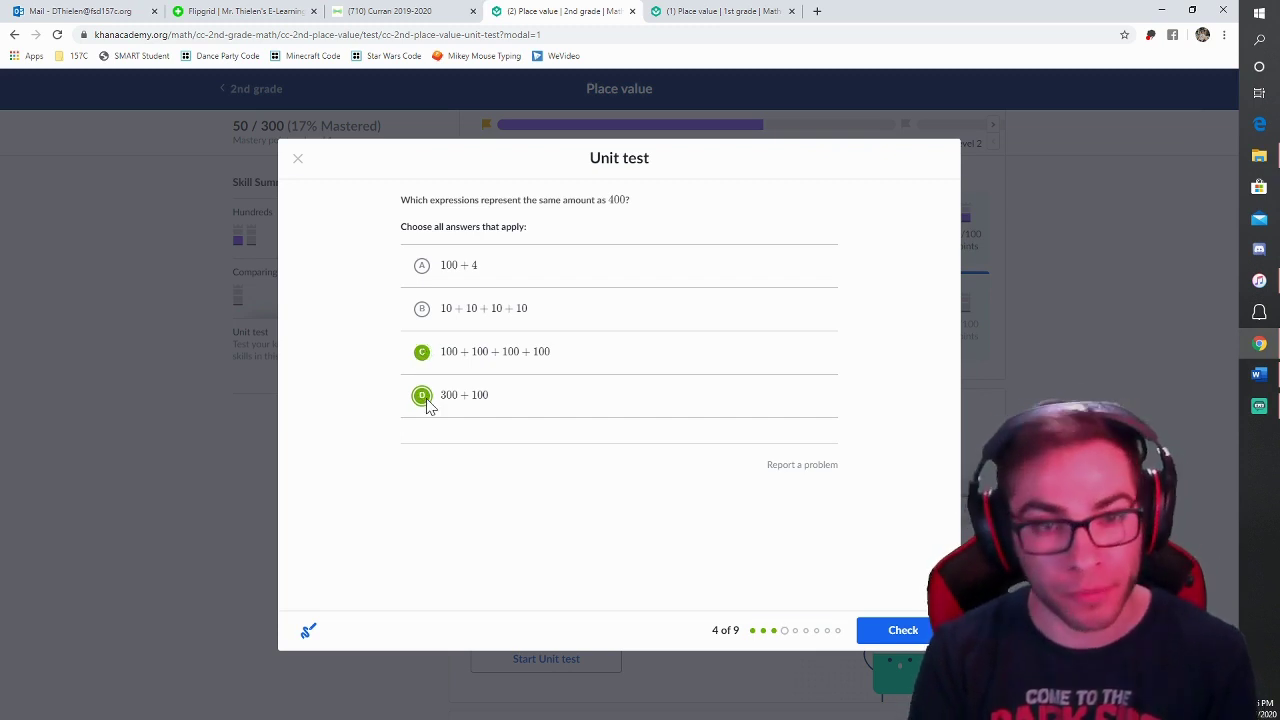
{"action": "left_click", "coordinate": [871, 630]}
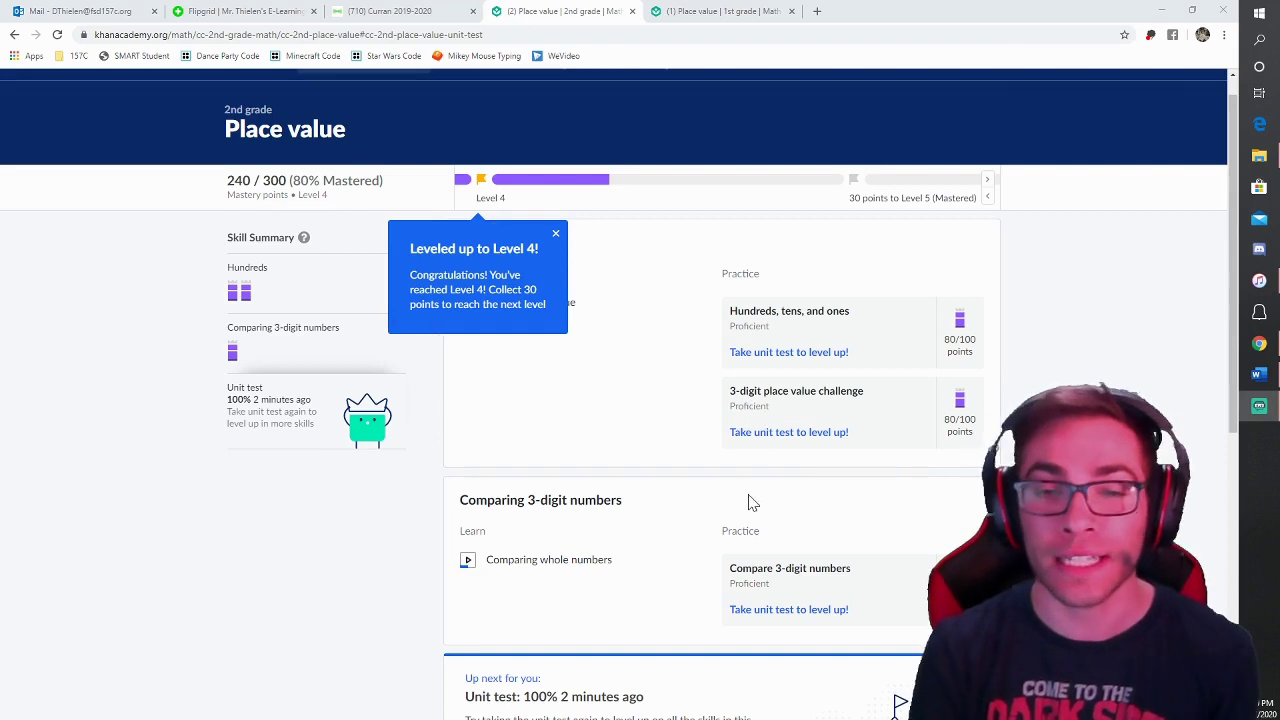
Step: Complete the remaining unit test questions, finishing at 7/9 correct
{"action": "scroll", "coordinate": [749, 512], "scroll_direction": "down", "scroll_amount": 3}
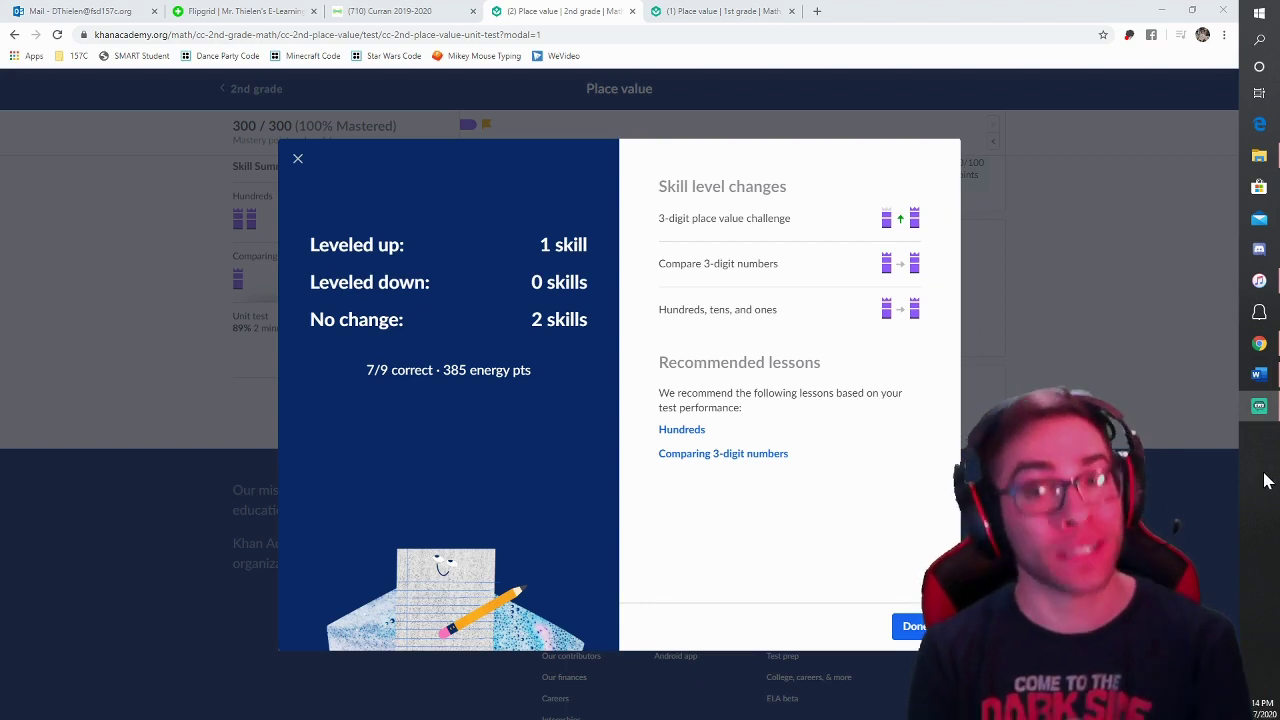
Step: Close the unit test results and scroll the Place value unit page back to the top
{"action": "left_click", "coordinate": [911, 625]}
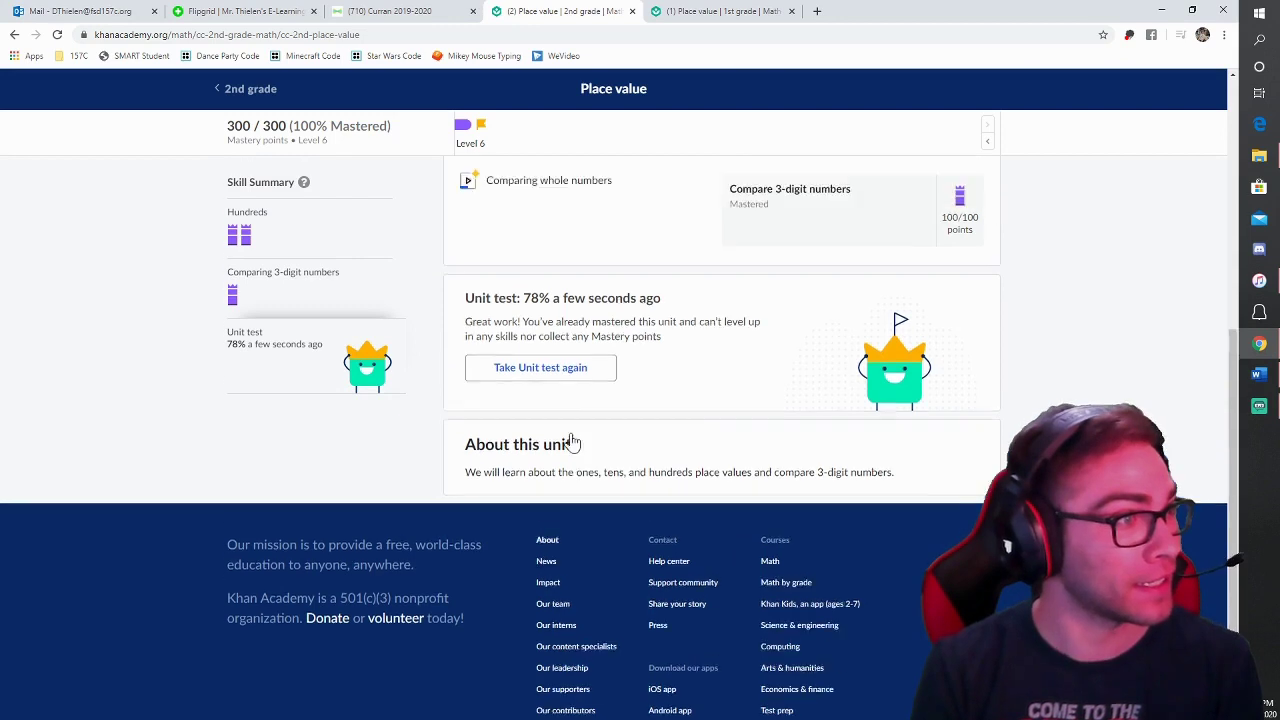
{"action": "scroll", "coordinate": [575, 441], "scroll_direction": "up", "scroll_amount": 5}
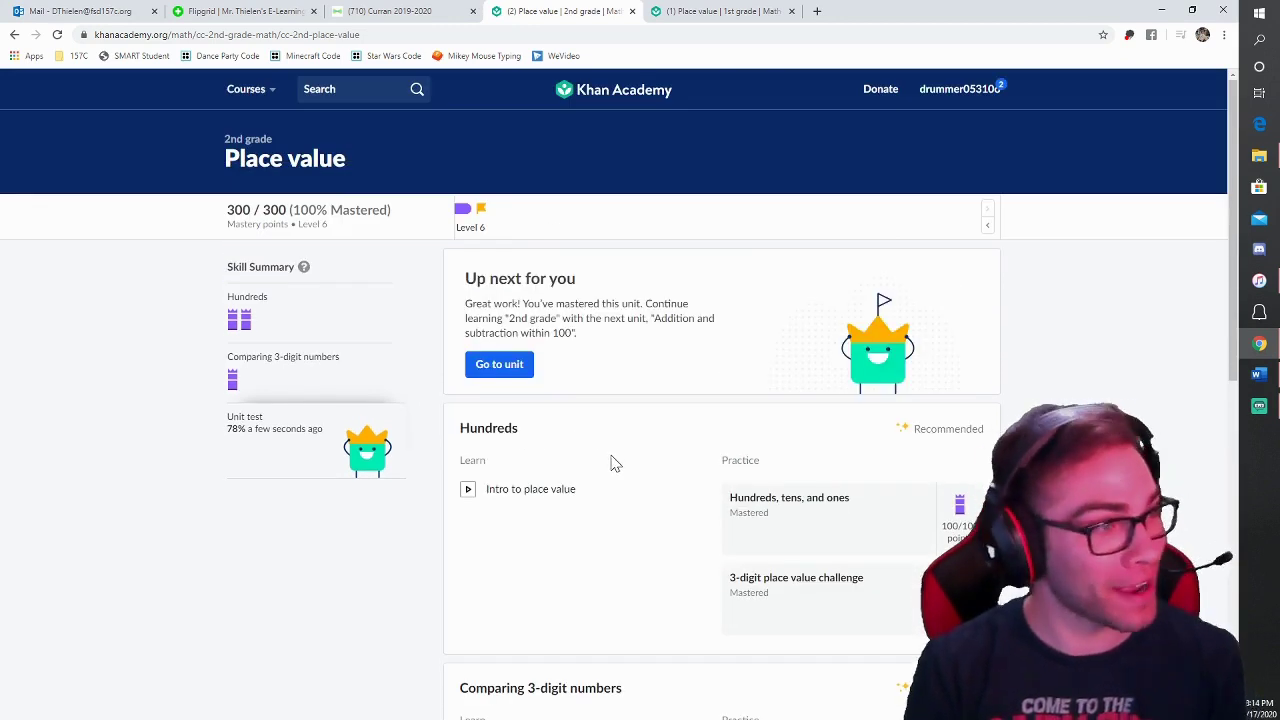
{"action": "scroll", "coordinate": [610, 463], "scroll_direction": "down", "scroll_amount": 4}
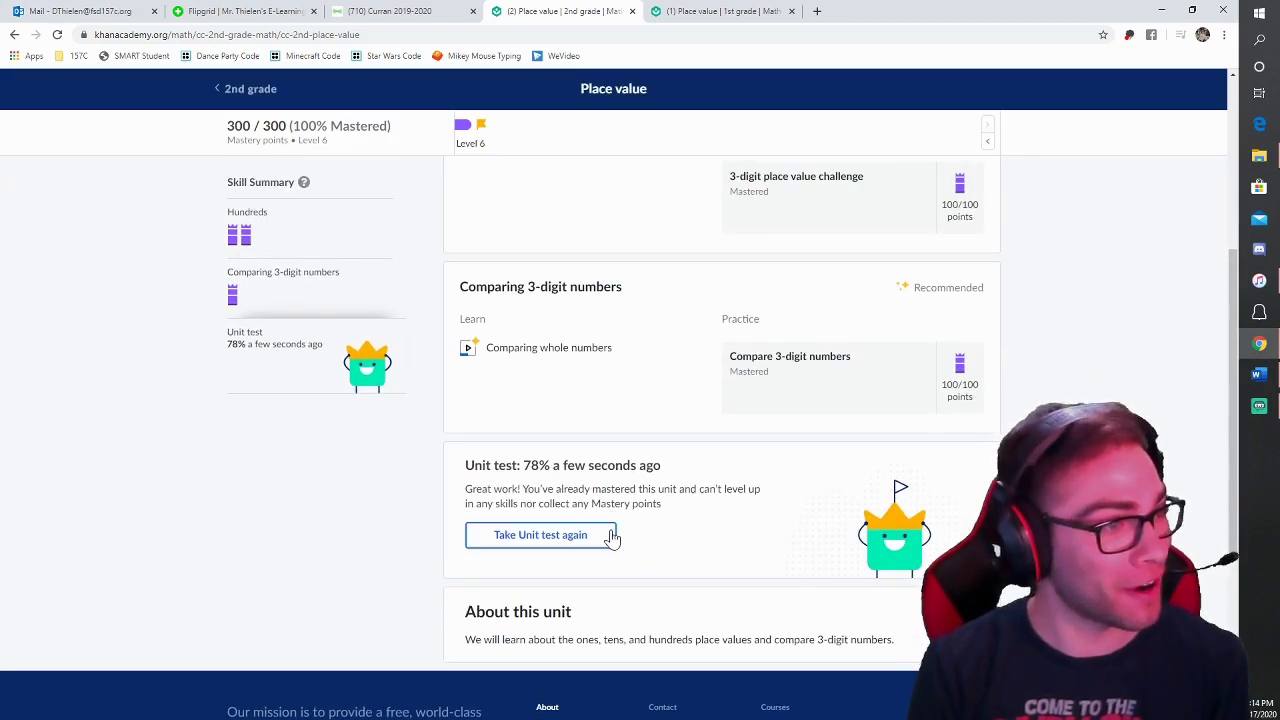
{"action": "scroll", "coordinate": [625, 490], "scroll_direction": "up", "scroll_amount": 5}
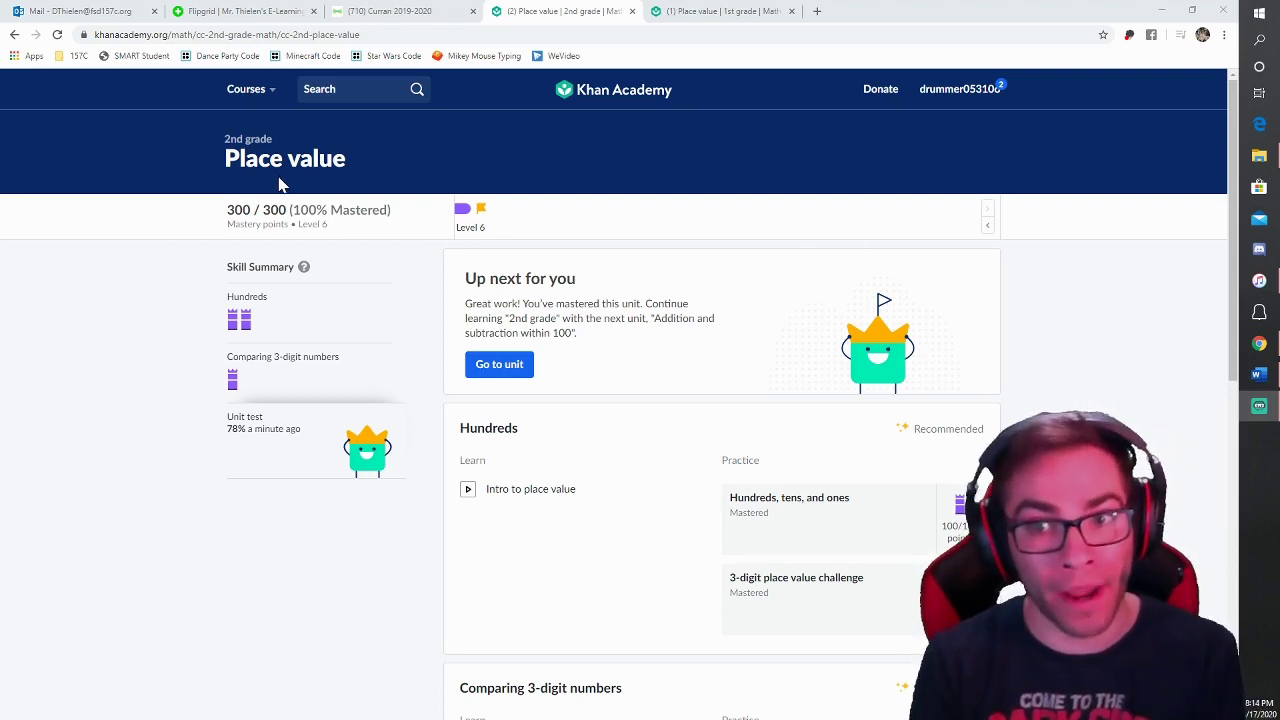
Step: Return to the 2nd grade course page and bring the Course challenge section into view
{"action": "left_click", "coordinate": [230, 145]}
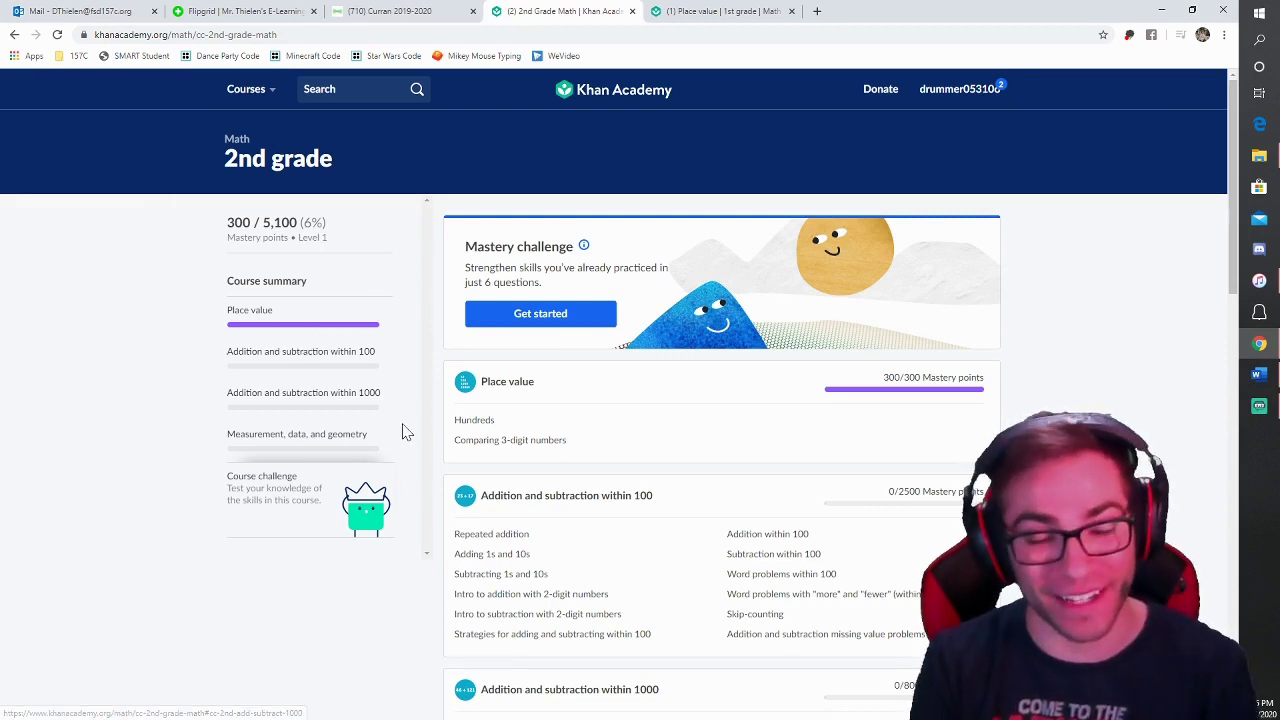
{"action": "scroll", "coordinate": [403, 429], "scroll_direction": "down", "scroll_amount": 2}
{"action": "scroll", "coordinate": [463, 432], "scroll_direction": "down", "scroll_amount": 3}
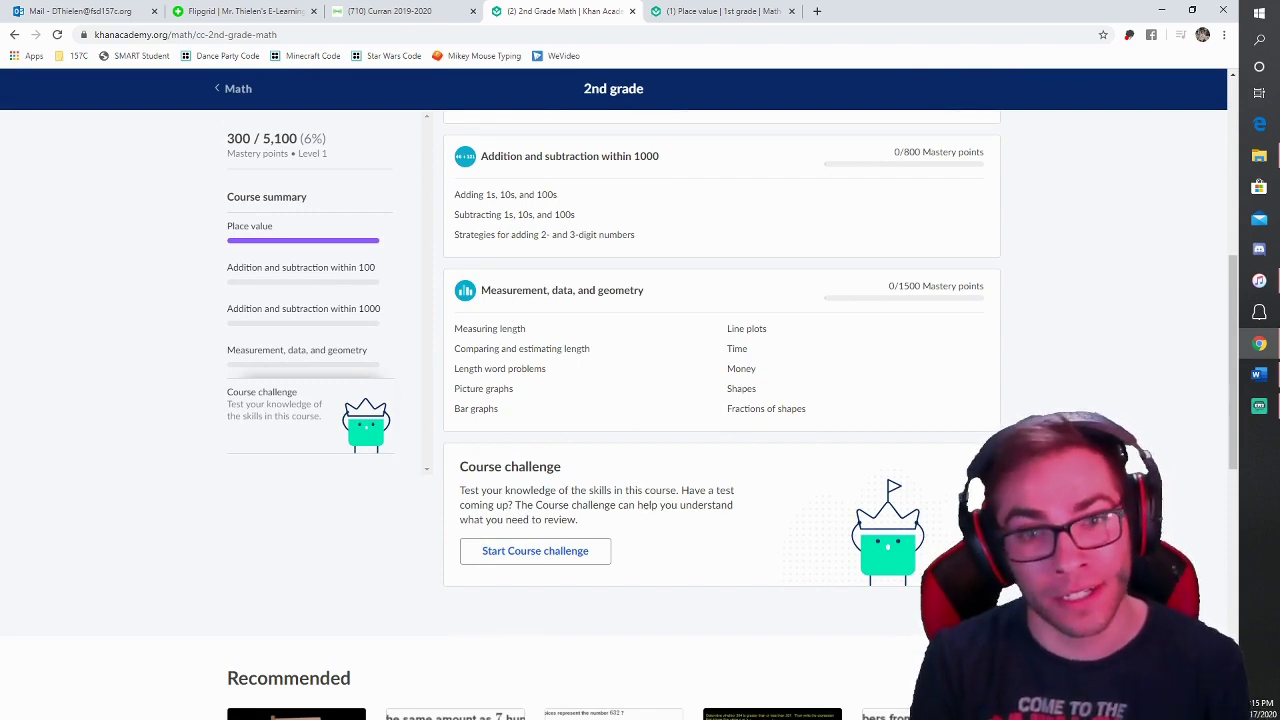
Step: Start the 2nd grade course challenge and answer the fish problem with number line B and total 51
{"action": "left_click", "coordinate": [540, 561]}
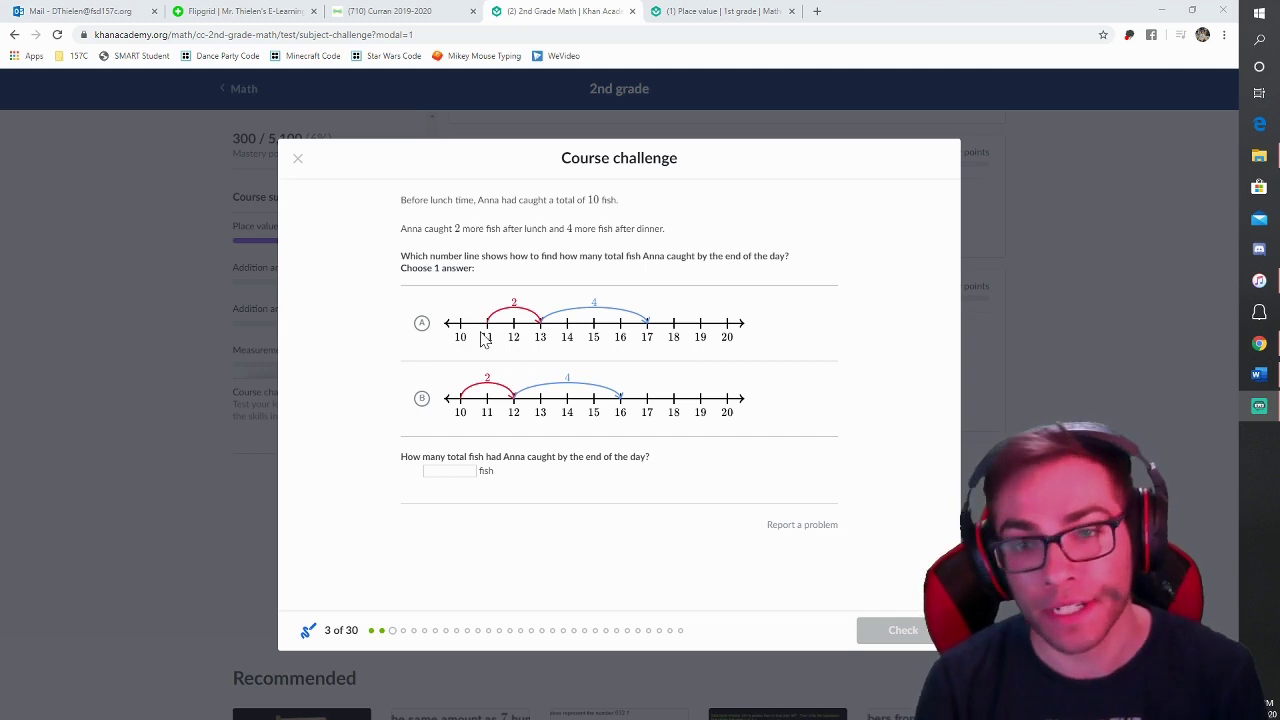
{"action": "left_click", "coordinate": [424, 399]}
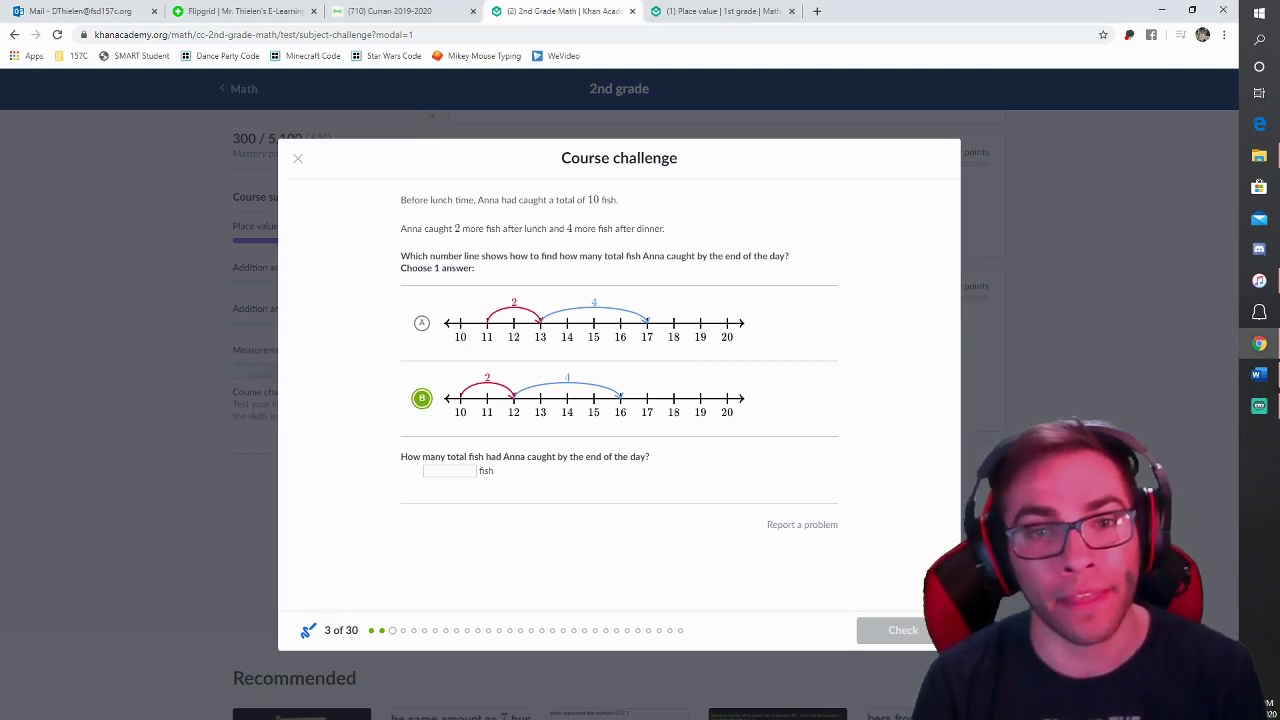
{"action": "left_click", "coordinate": [448, 471]}
{"action": "type", "text": "51"}
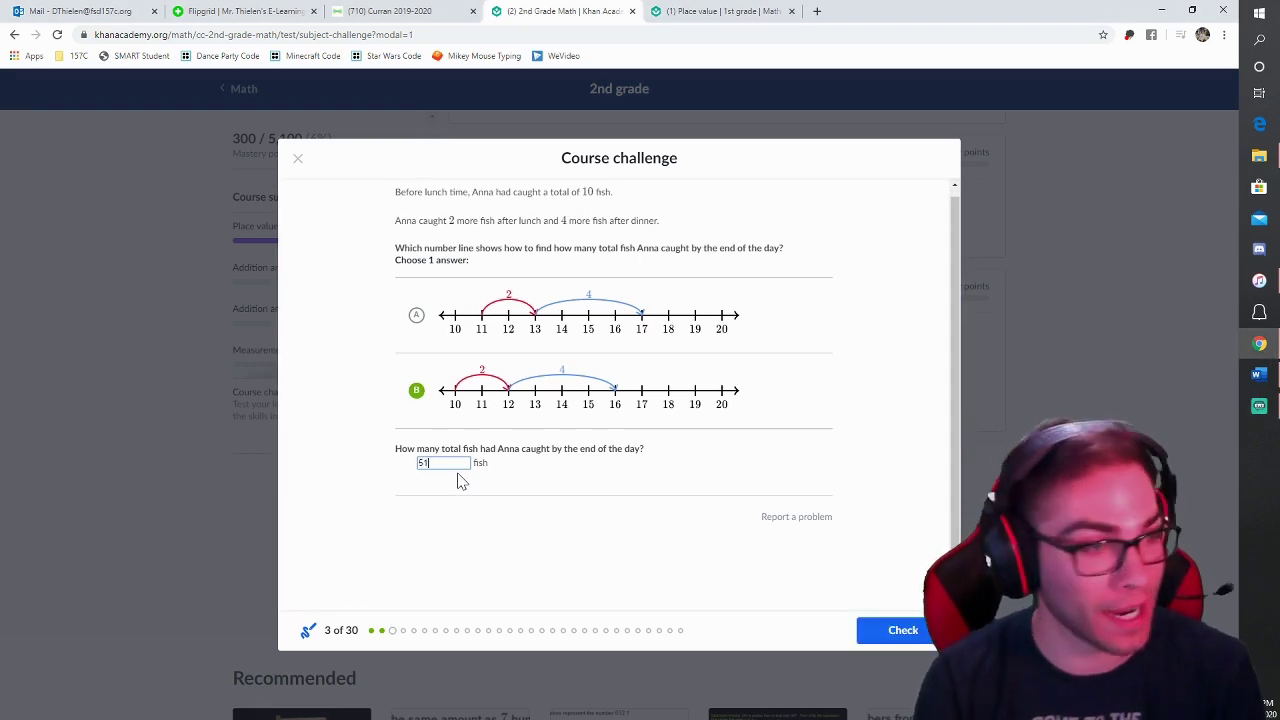
{"action": "key", "text": "Return"}
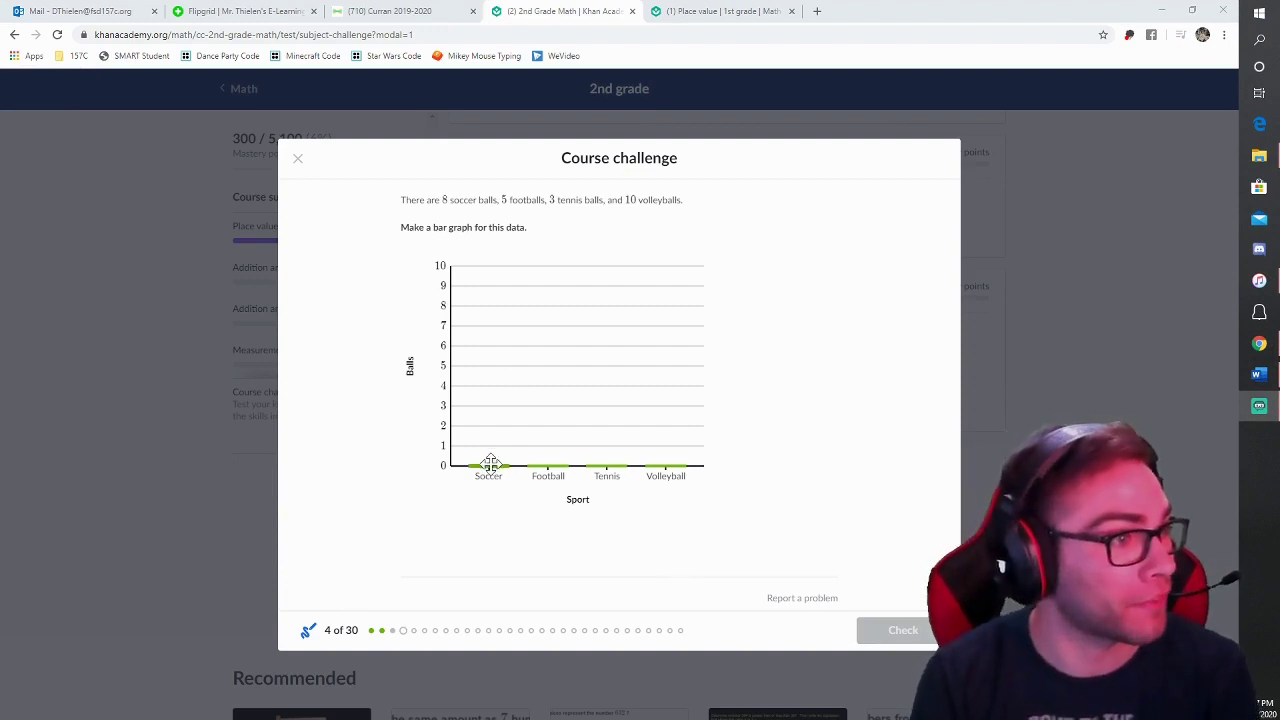
Step: Build the bar graph with Soccer 8, Football 5, Tennis 3 and Volleyball 10, and check it
{"action": "left_click_drag", "start_coordinate": [489, 464], "coordinate": [474, 307]}
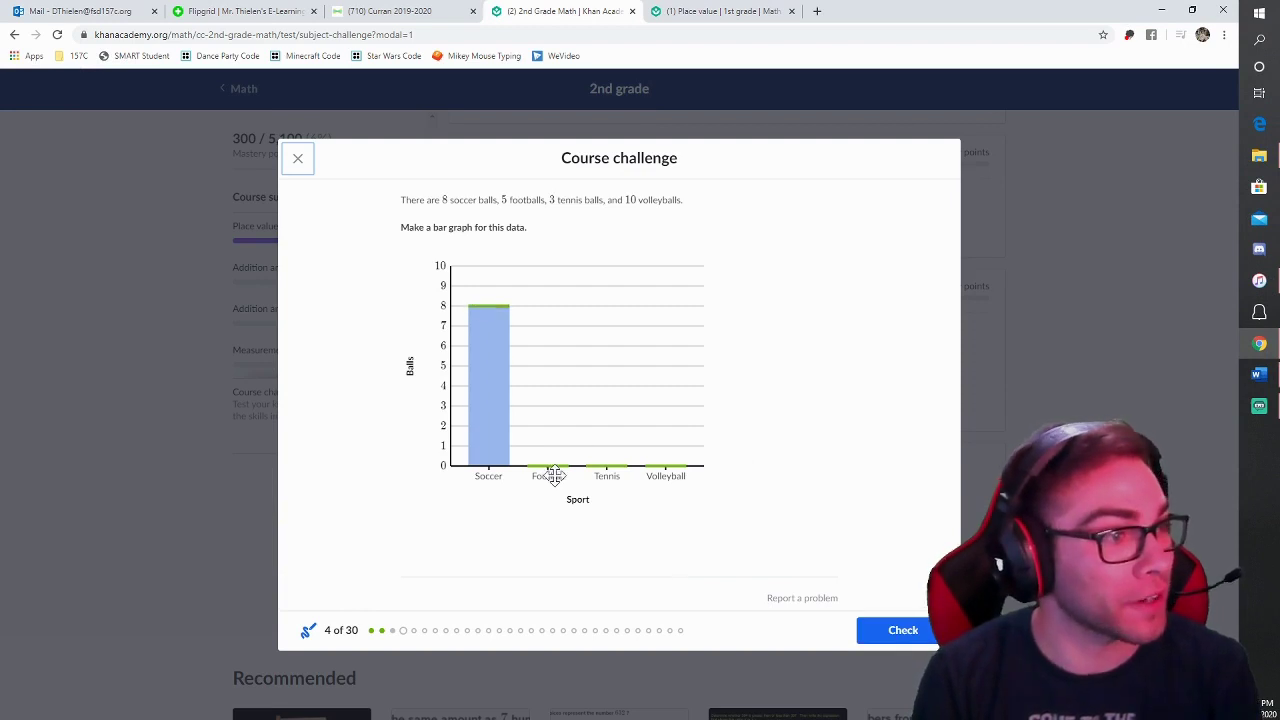
{"action": "left_click_drag", "start_coordinate": [547, 466], "coordinate": [545, 366]}
{"action": "left_click_drag", "start_coordinate": [602, 462], "coordinate": [606, 406]}
{"action": "left_click_drag", "start_coordinate": [660, 466], "coordinate": [648, 272]}
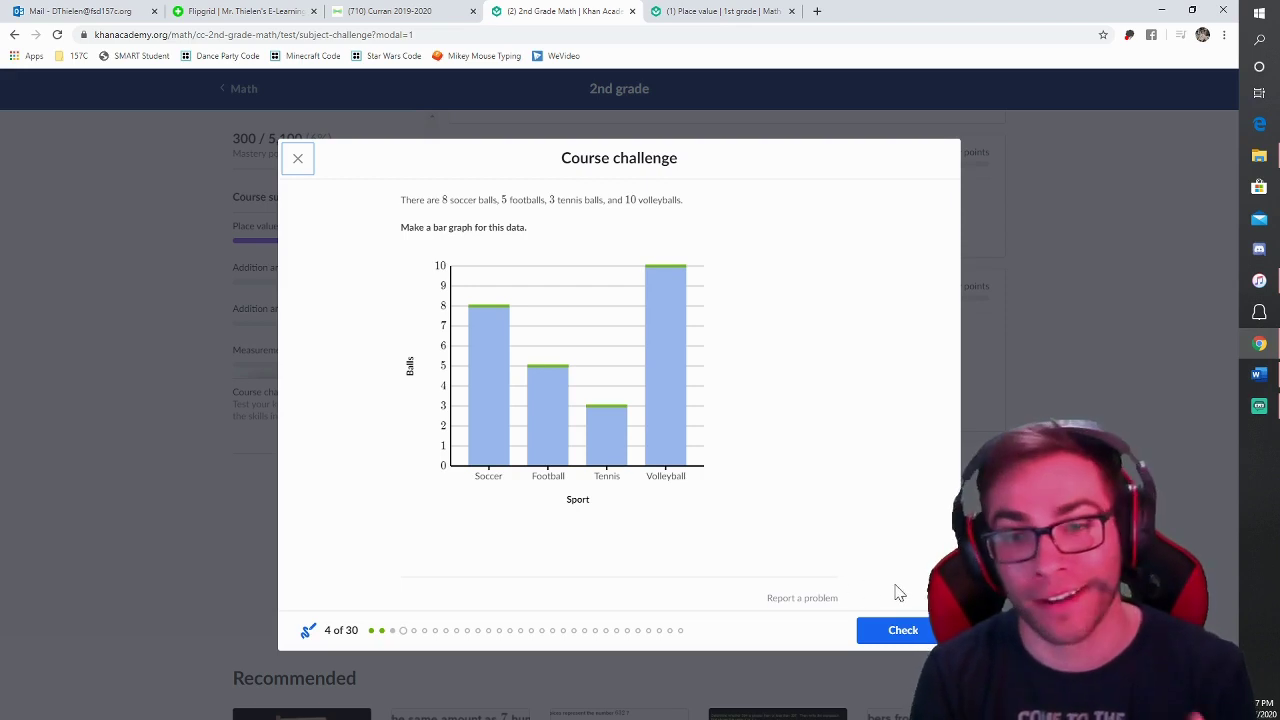
{"action": "left_click", "coordinate": [897, 624]}
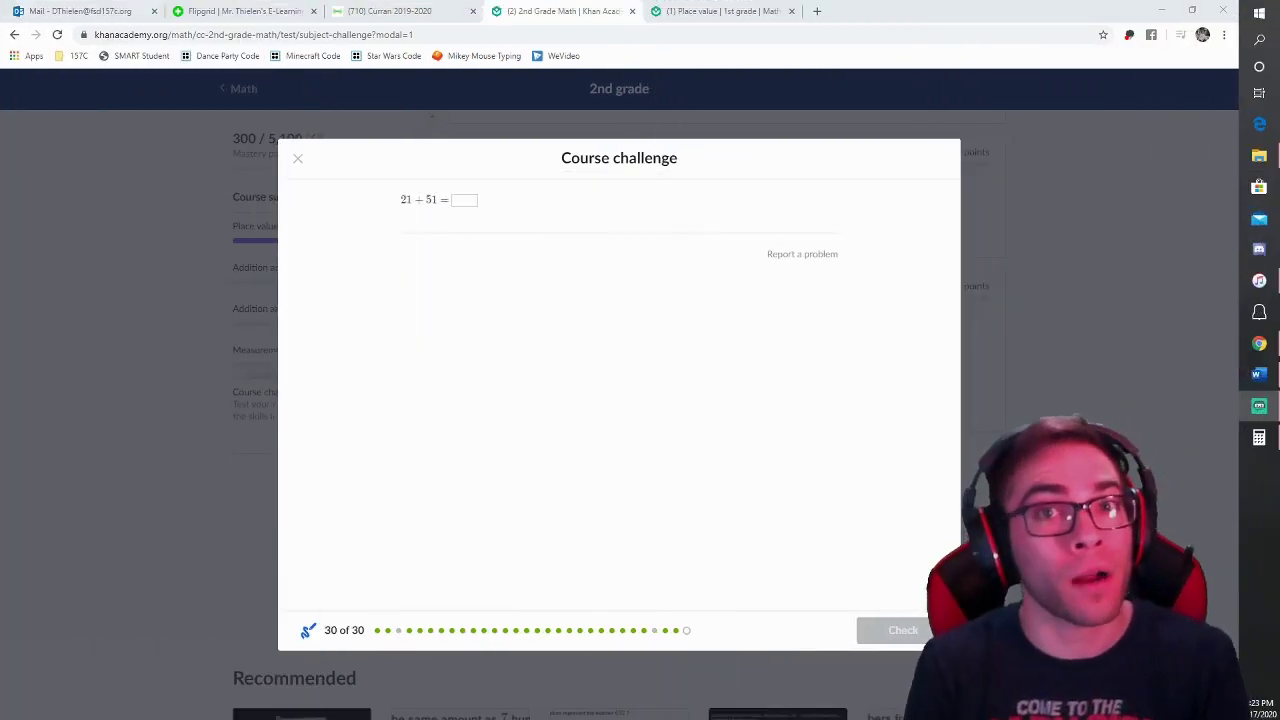
Step: Enter and check the answer to 21 + 51, then view the challenge results summary
{"action": "left_click", "coordinate": [464, 200]}
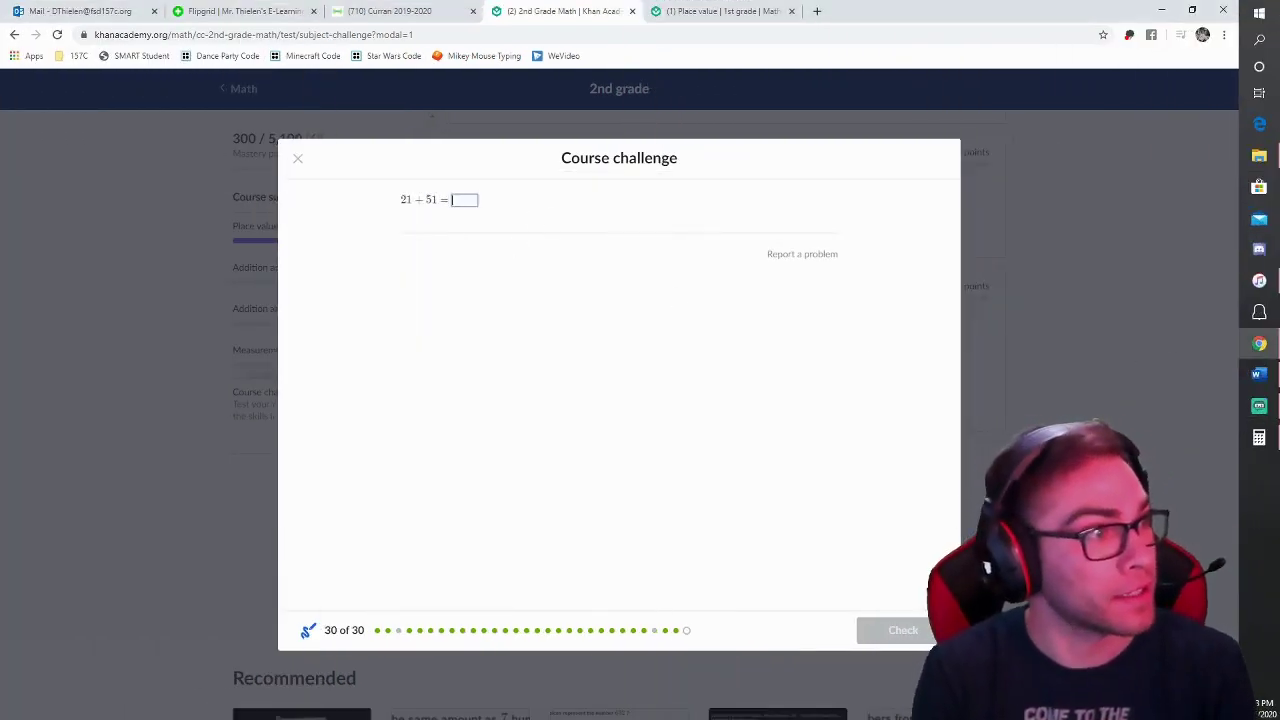
{"action": "type", "text": "72"}
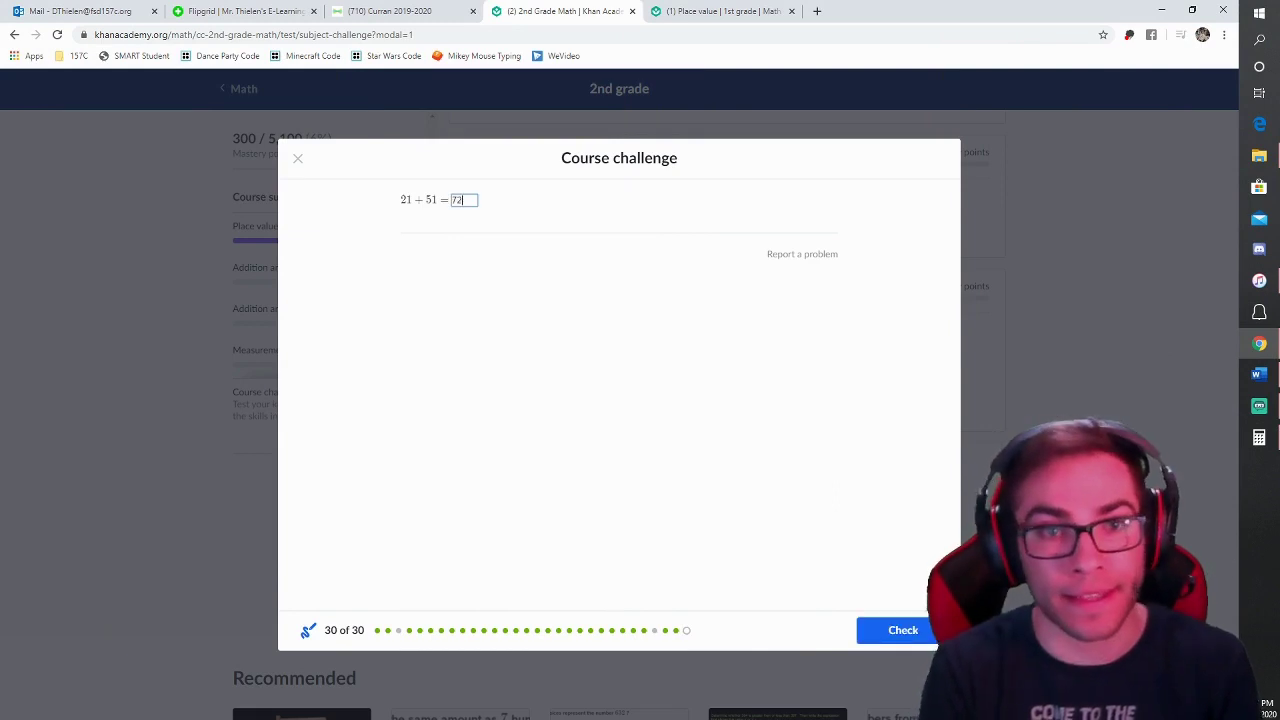
{"action": "key", "text": "Return"}
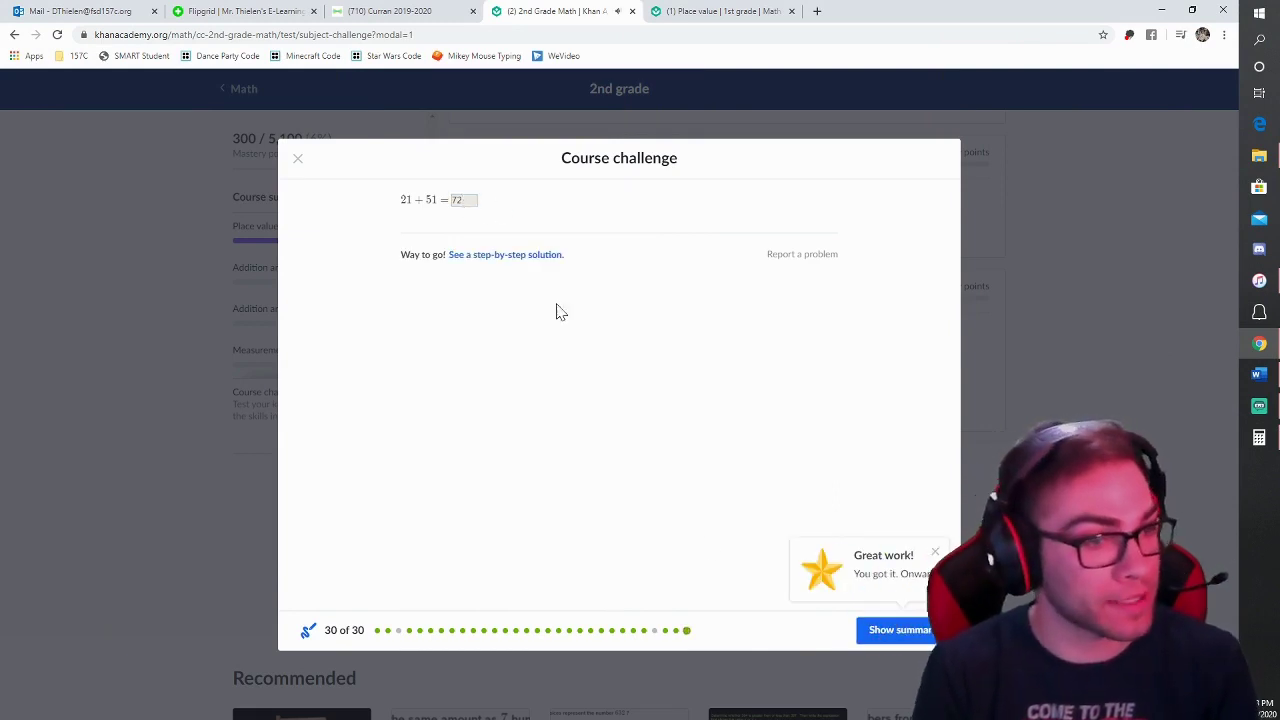
{"action": "left_click", "coordinate": [876, 631]}
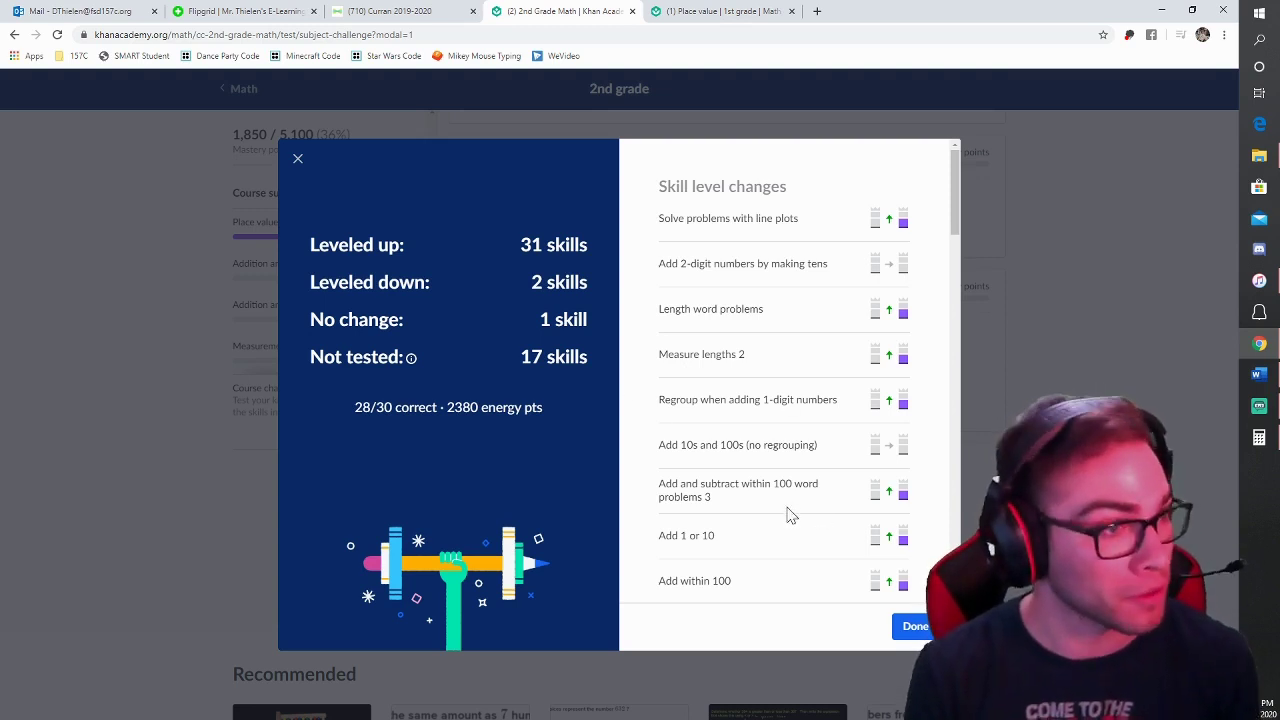
Step: Review the skill changes in the summary, close it with Done and return to the course page
{"action": "scroll", "coordinate": [786, 517], "scroll_direction": "down", "scroll_amount": 1}
{"action": "scroll", "coordinate": [786, 518], "scroll_direction": "down", "scroll_amount": 3}
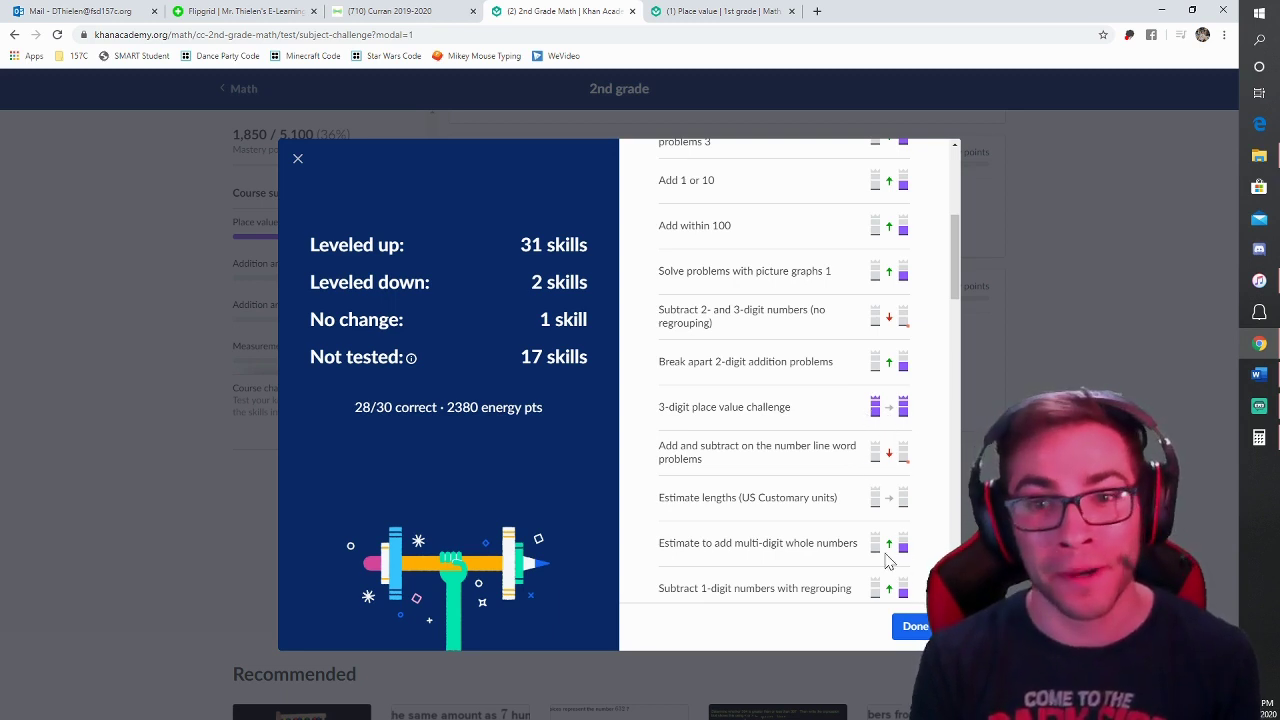
{"action": "scroll", "coordinate": [810, 564], "scroll_direction": "down", "scroll_amount": 4}
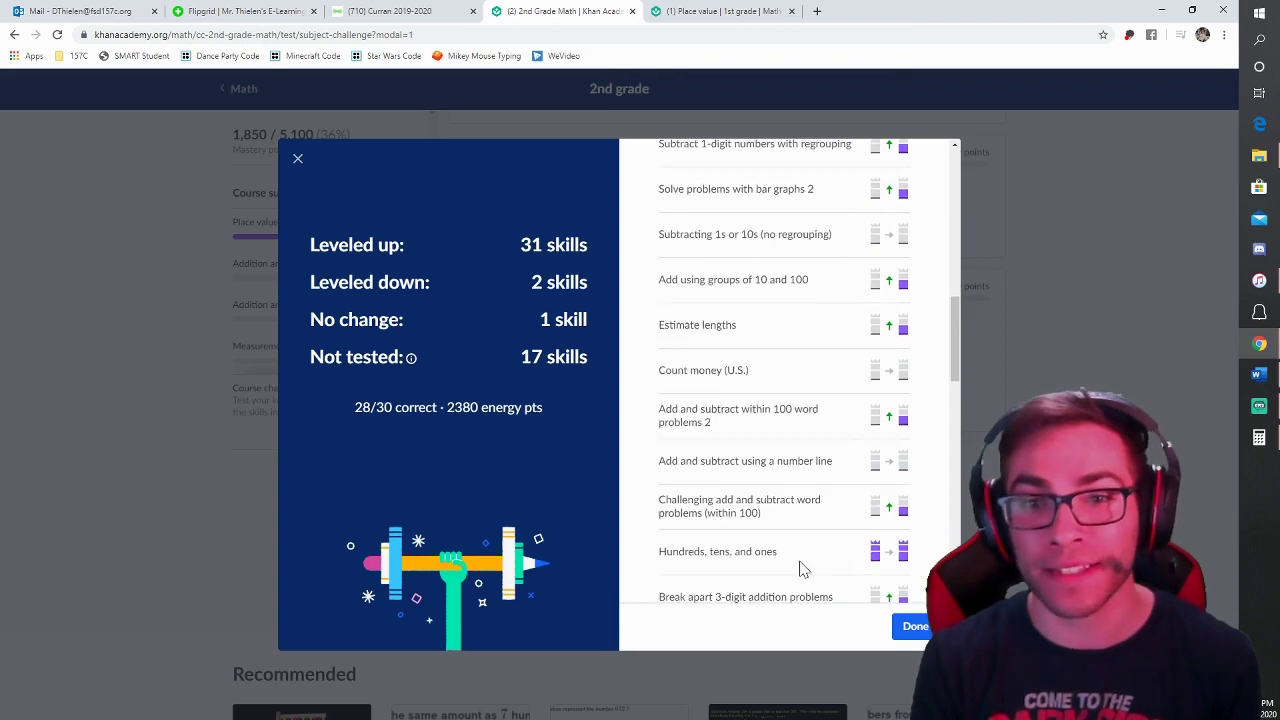
{"action": "scroll", "coordinate": [805, 566], "scroll_direction": "up", "scroll_amount": 4}
{"action": "scroll", "coordinate": [800, 566], "scroll_direction": "up", "scroll_amount": 4}
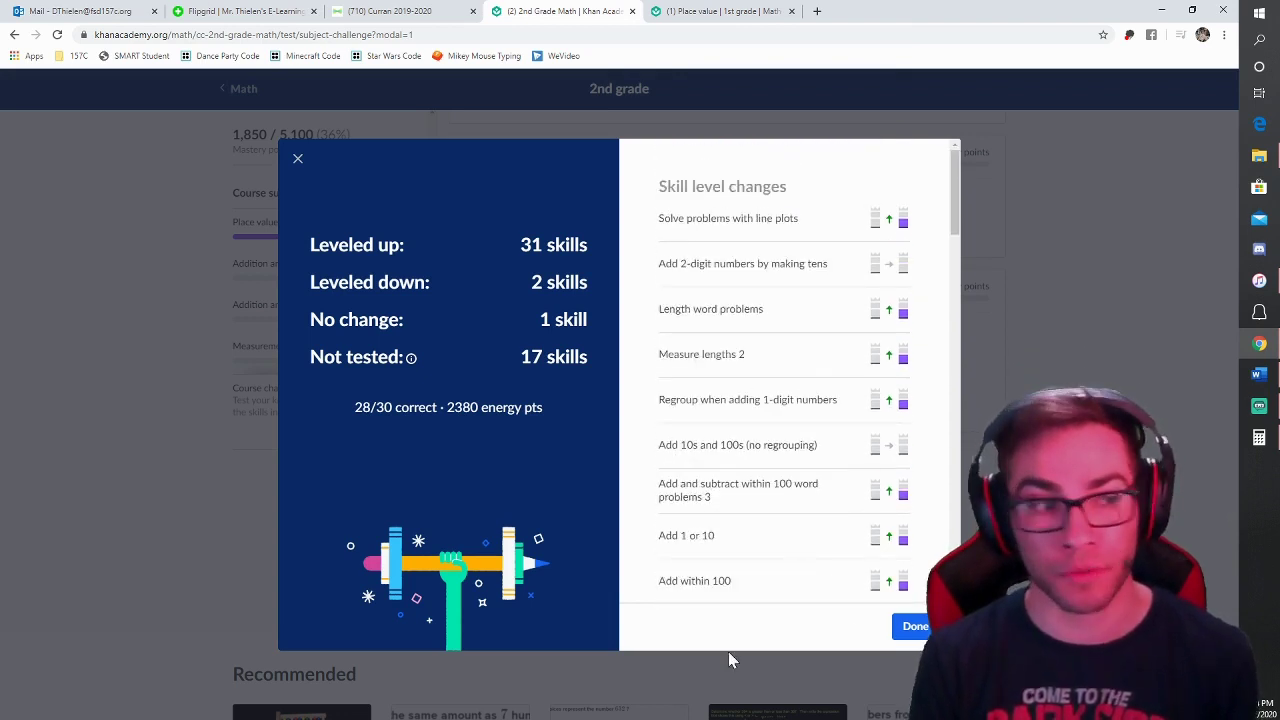
{"action": "left_click", "coordinate": [906, 627]}
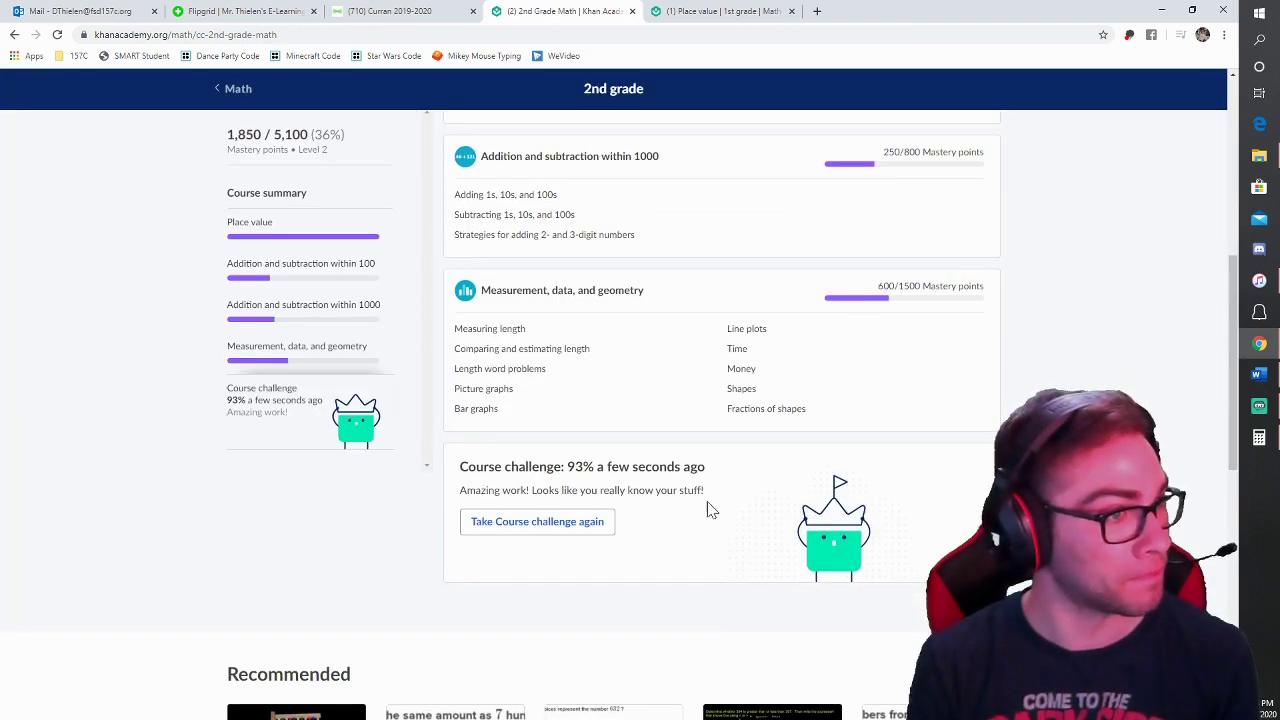
{"action": "scroll", "coordinate": [708, 510], "scroll_direction": "up", "scroll_amount": 6}
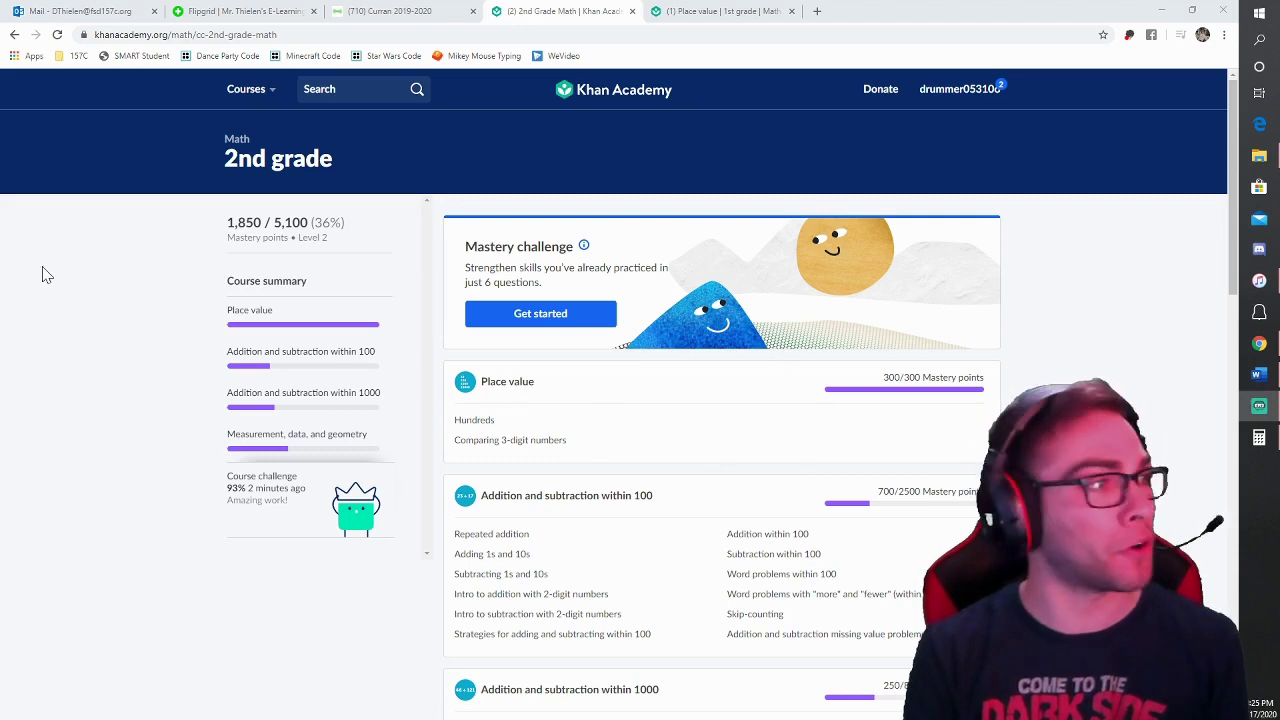
Step: Go to the list of math courses and open 3rd grade math
{"action": "left_click", "coordinate": [232, 142]}
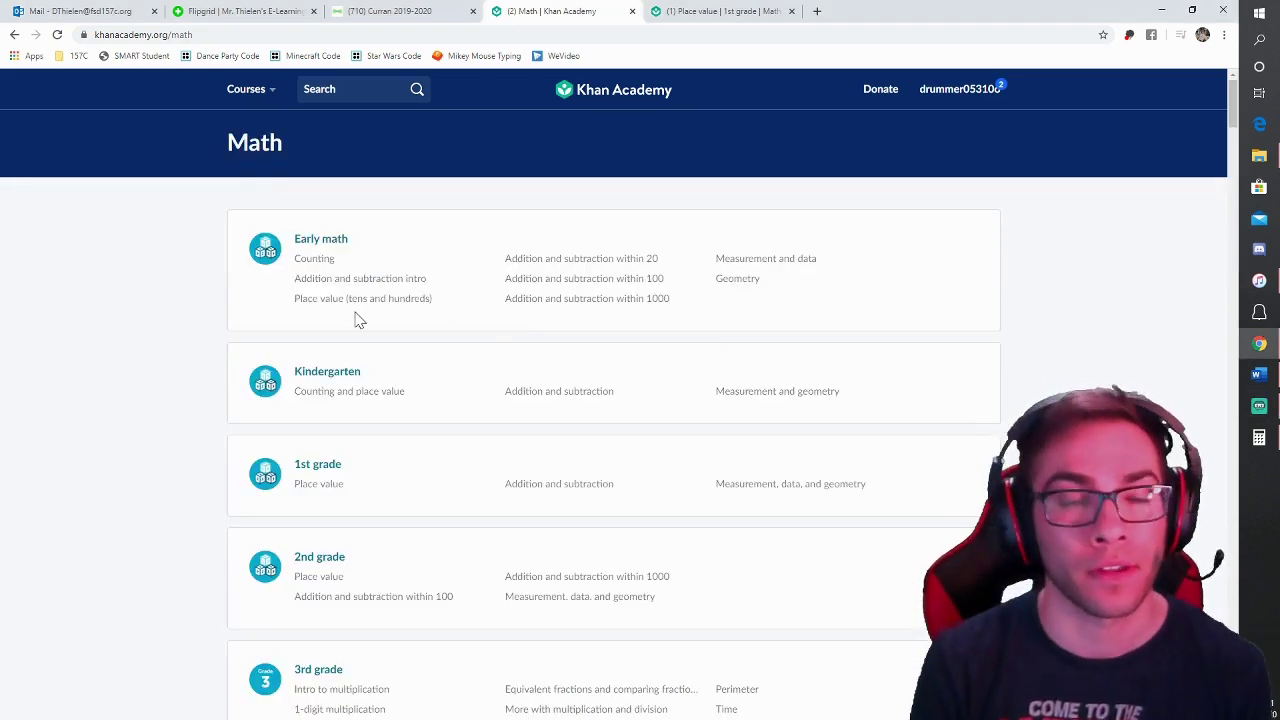
{"action": "scroll", "coordinate": [334, 557], "scroll_direction": "down", "scroll_amount": 1}
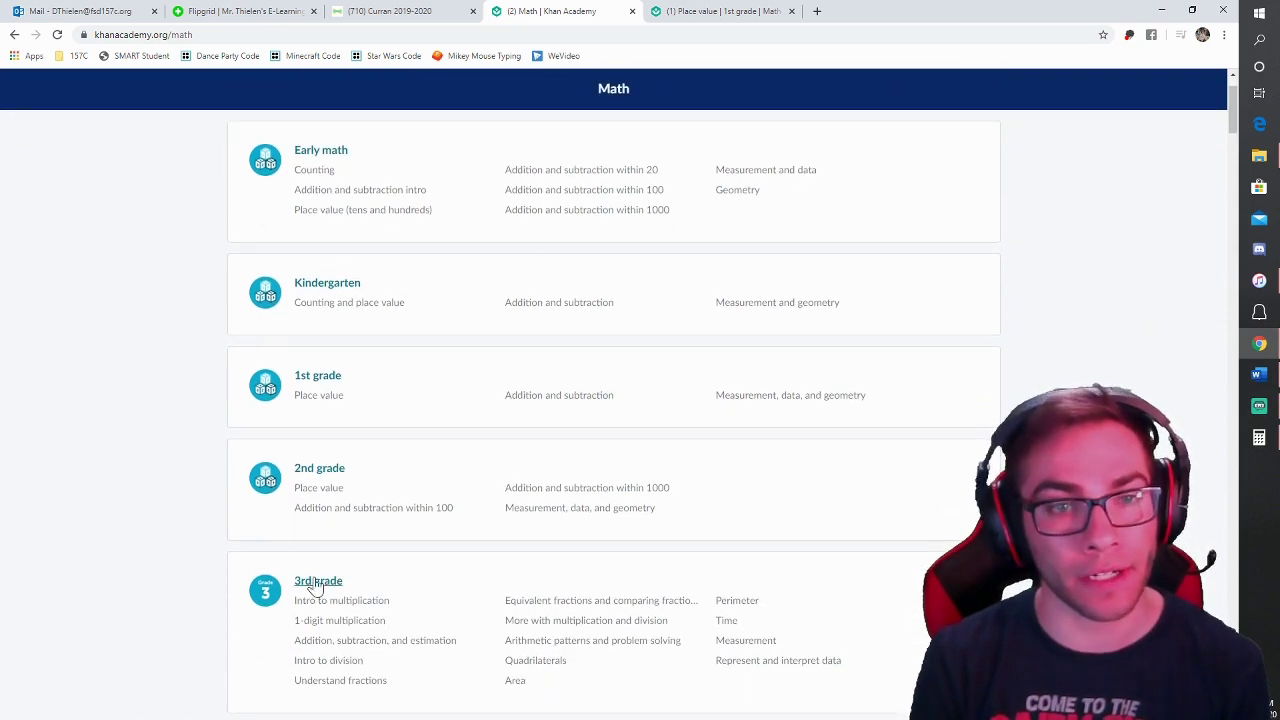
{"action": "left_click", "coordinate": [328, 593]}
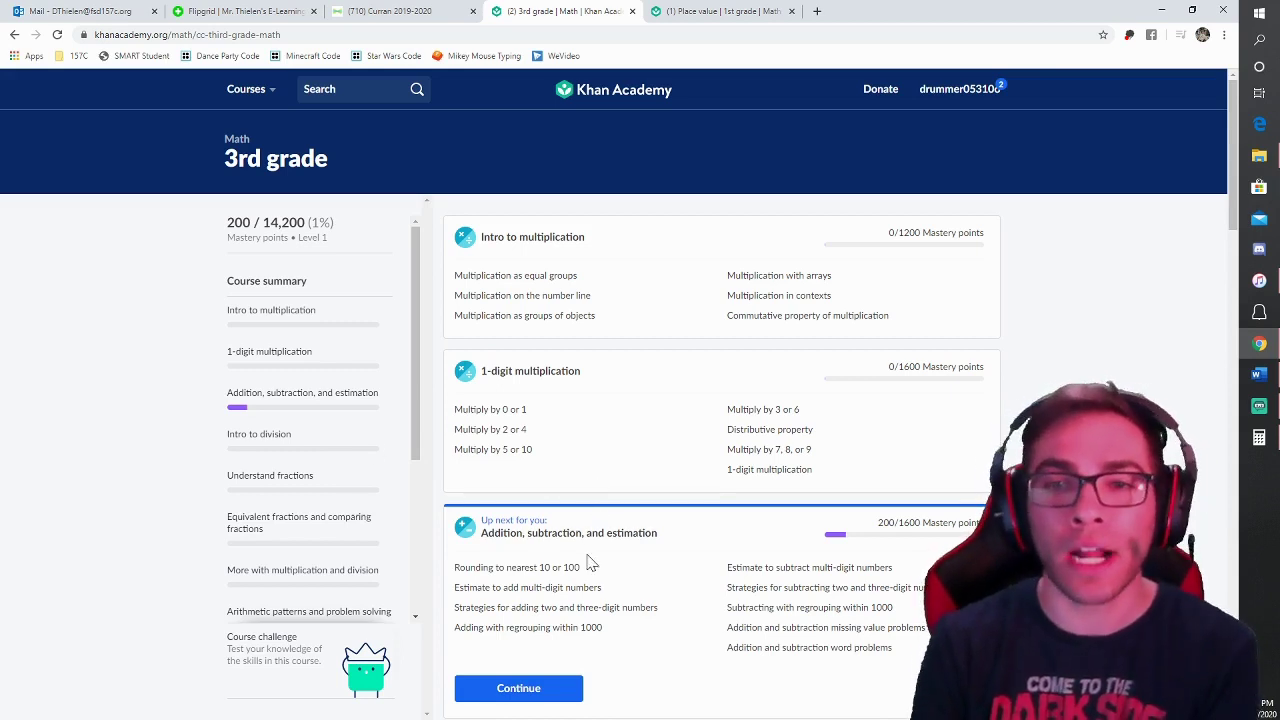
Step: Browse the 3rd grade units, then go back to the 2nd grade Place value unit
{"action": "scroll", "coordinate": [705, 556], "scroll_direction": "down", "scroll_amount": 2}
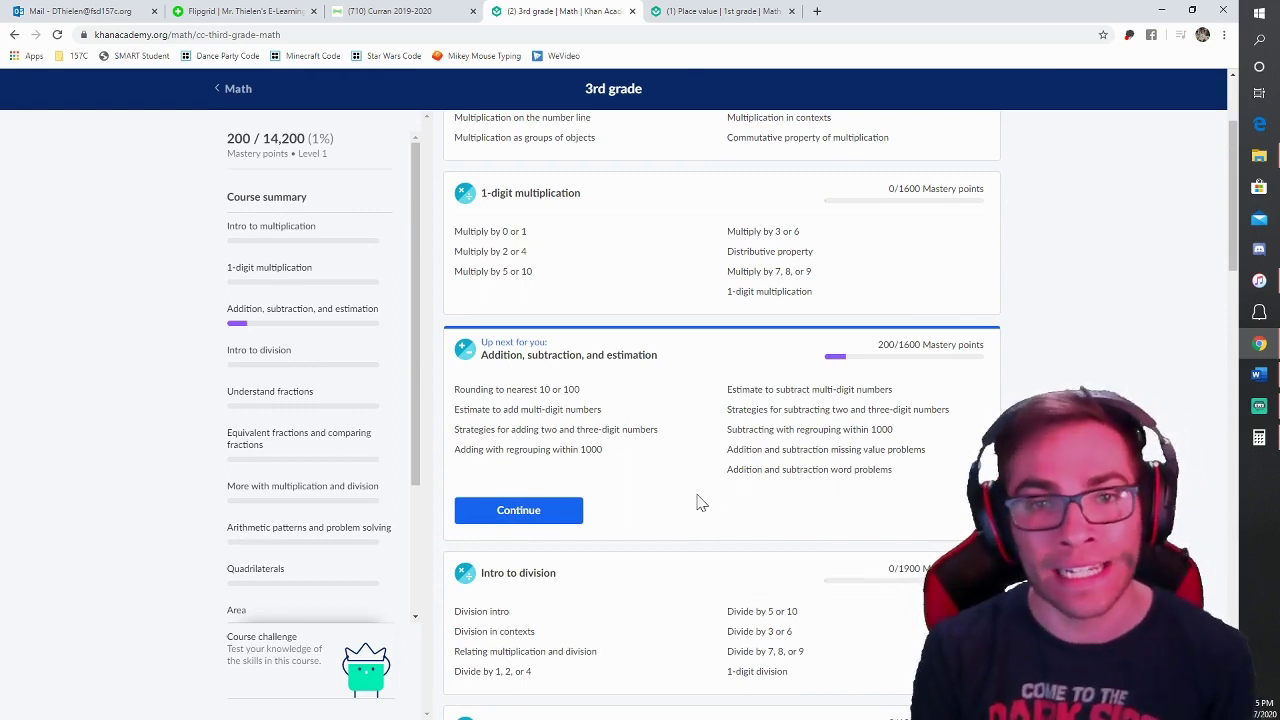
{"action": "scroll", "coordinate": [680, 450], "scroll_direction": "down", "scroll_amount": 3}
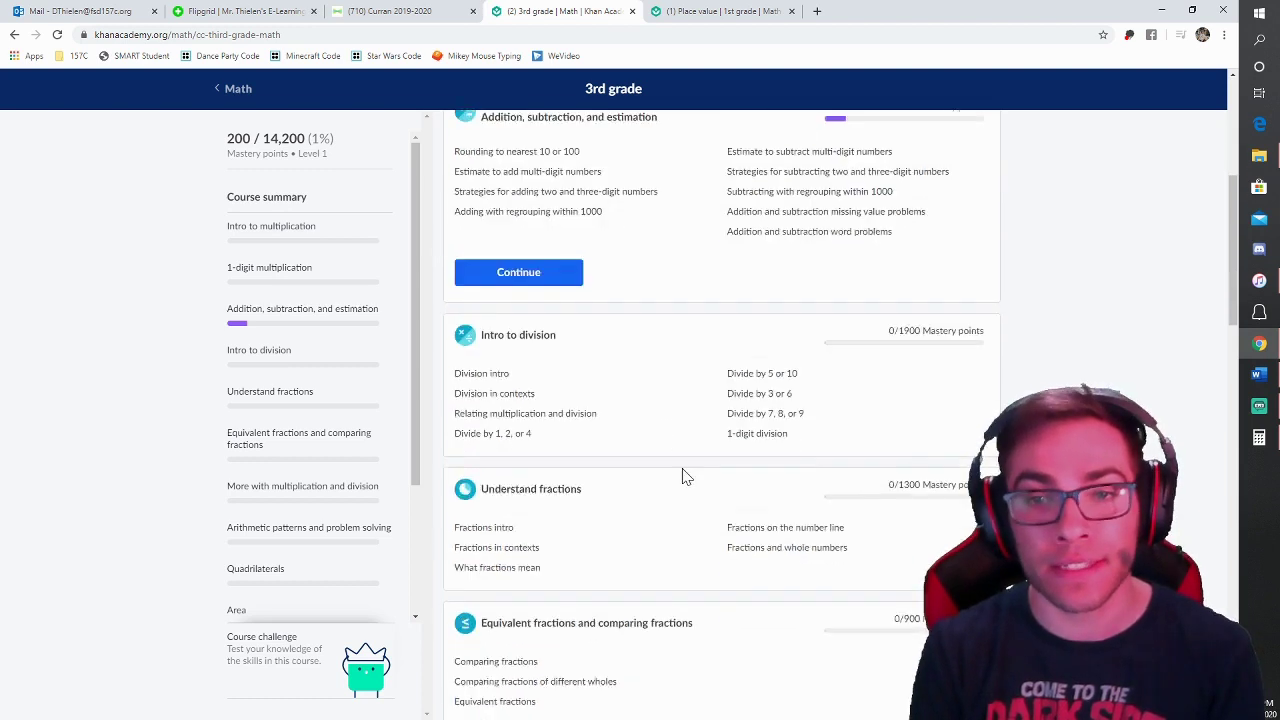
{"action": "scroll", "coordinate": [688, 478], "scroll_direction": "down", "scroll_amount": 12}
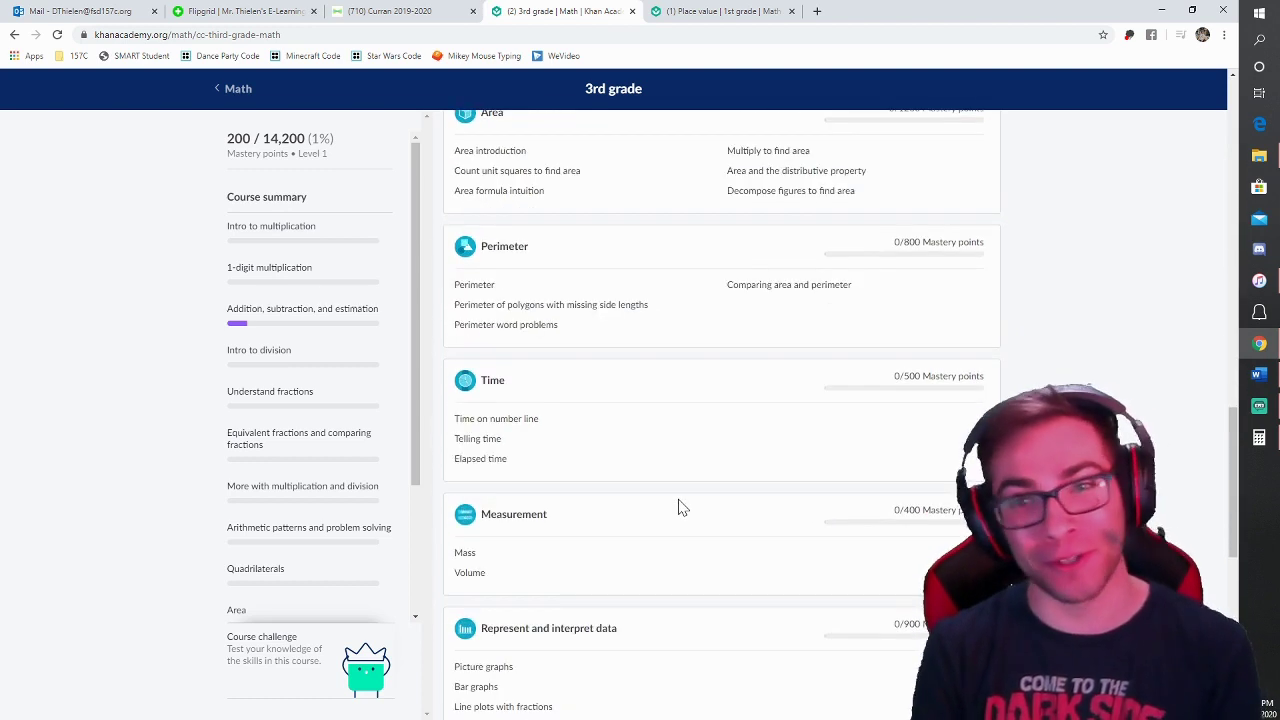
{"action": "scroll", "coordinate": [680, 508], "scroll_direction": "down", "scroll_amount": 4}
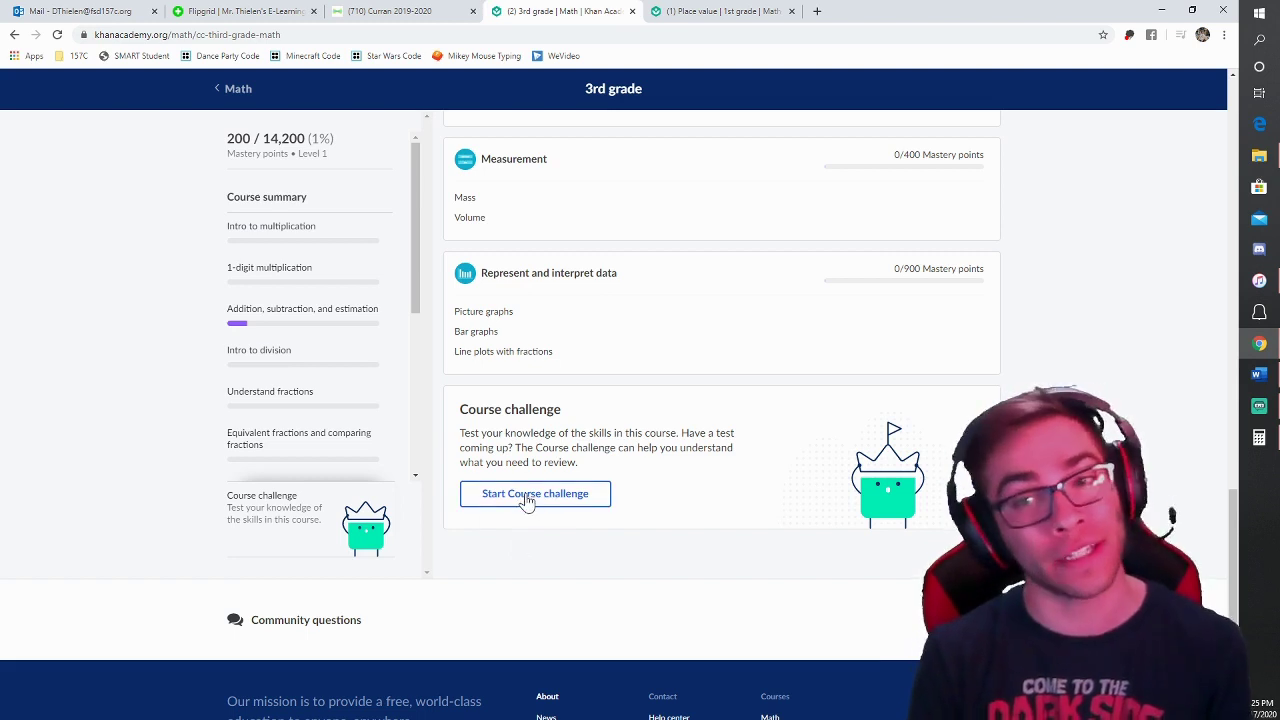
{"action": "scroll", "coordinate": [535, 503], "scroll_direction": "up", "scroll_amount": 15}
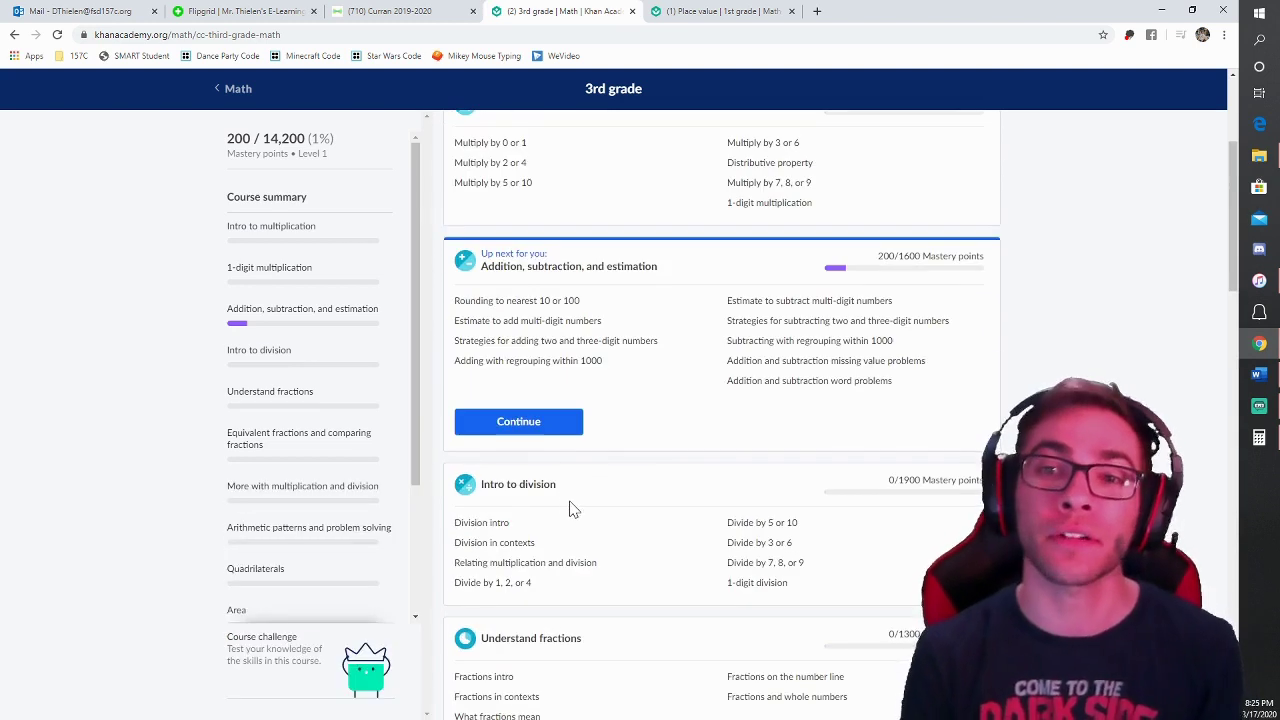
{"action": "scroll", "coordinate": [570, 510], "scroll_direction": "up", "scroll_amount": 3}
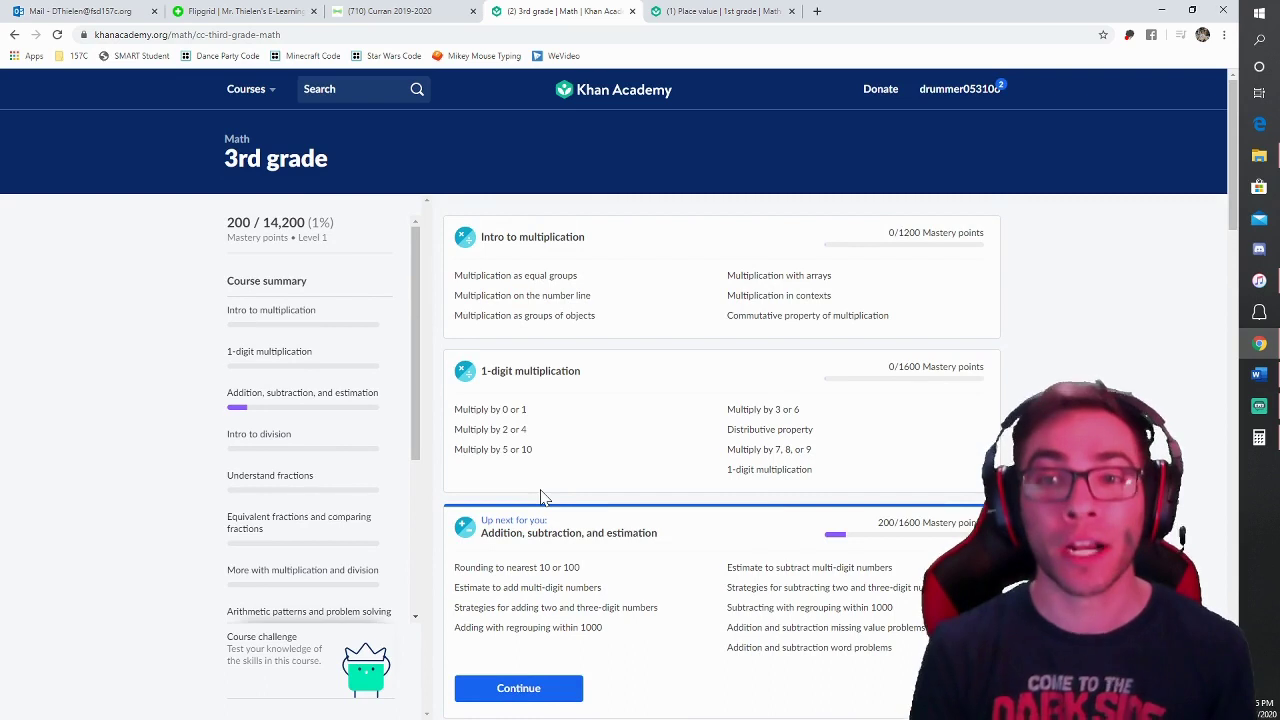
{"action": "key", "text": "alt+Left"}
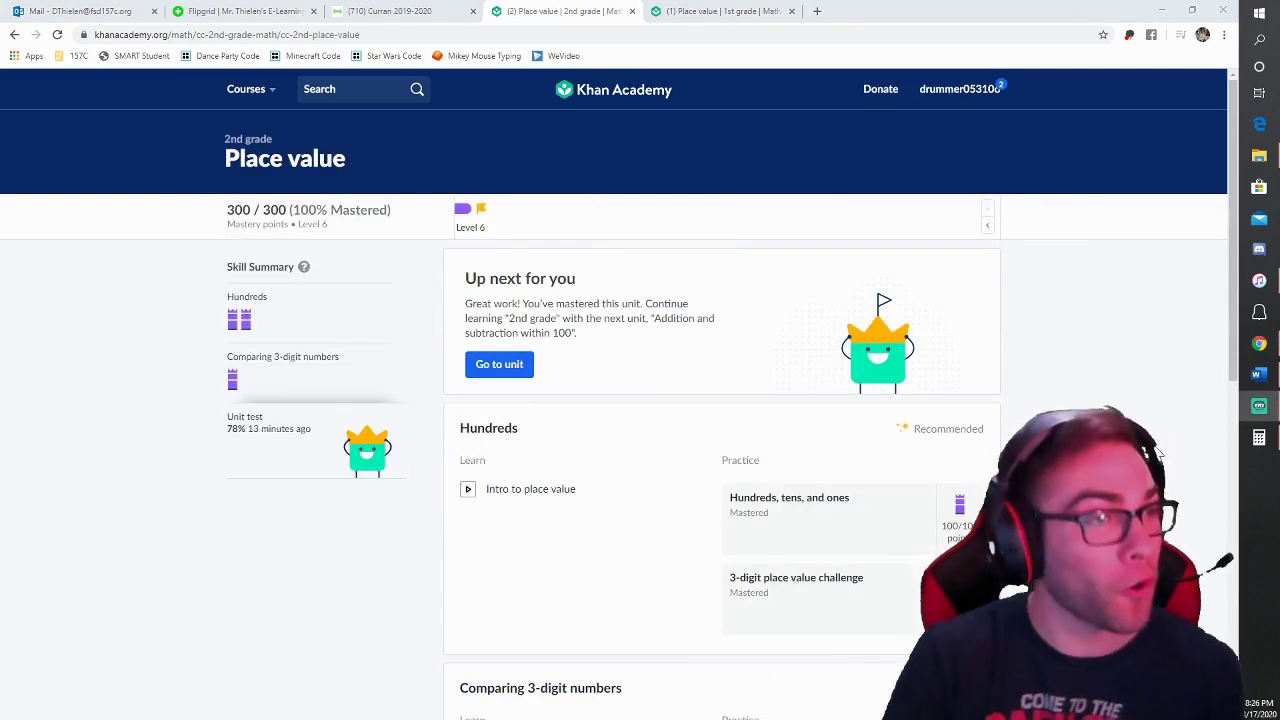
Step: Go to Learner home from the account menu and start Parts of speech: the noun
{"action": "left_click", "coordinate": [963, 92]}
{"action": "left_click", "coordinate": [896, 156]}
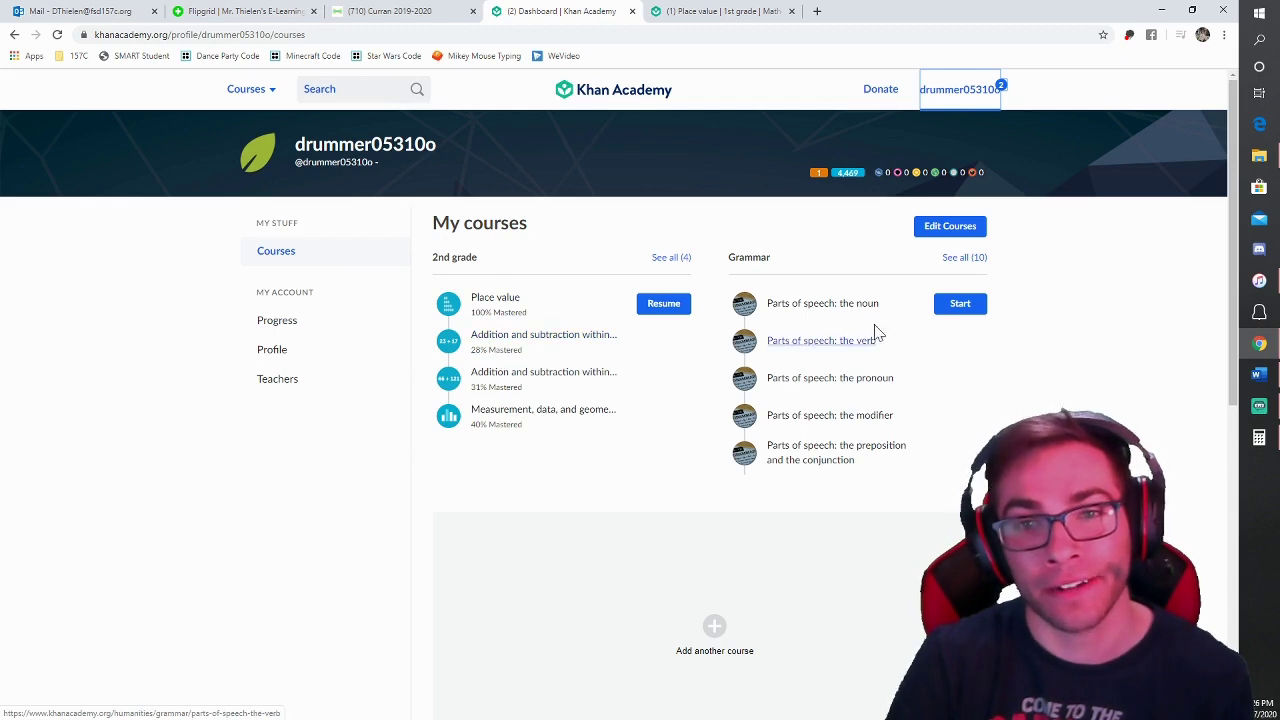
{"action": "left_click", "coordinate": [957, 309]}
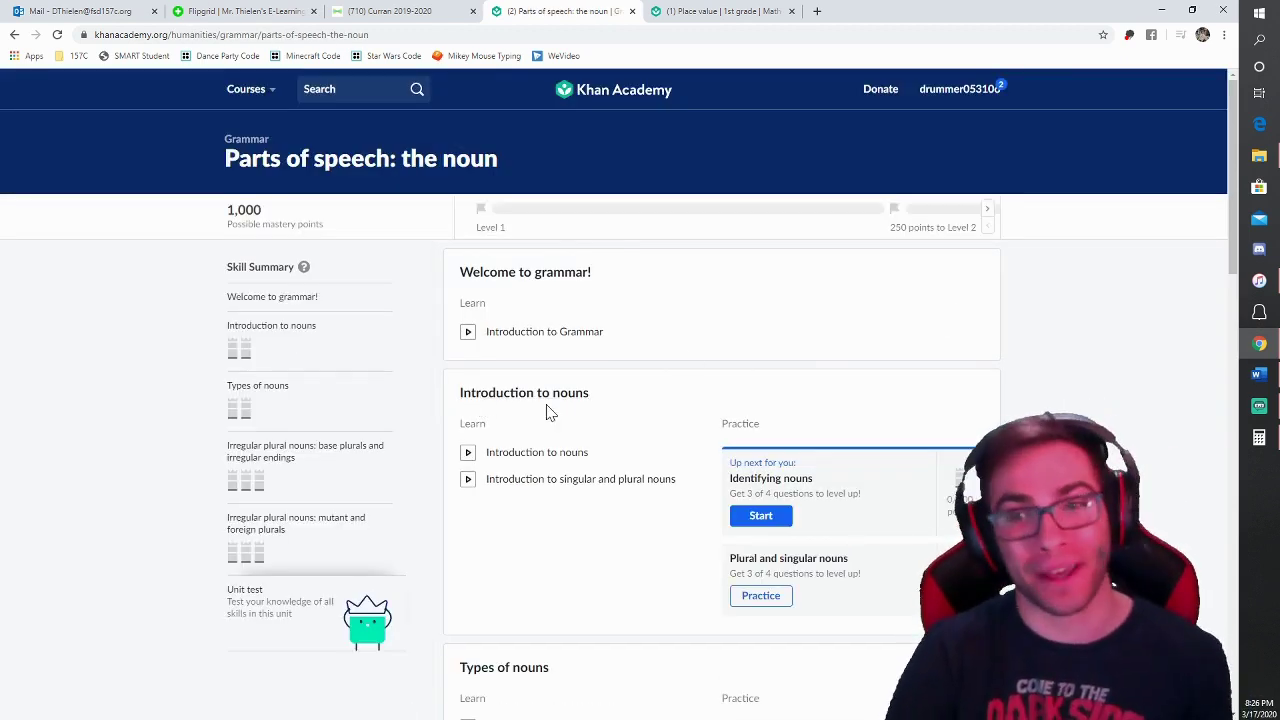
Step: Browse the nouns grammar unit page
{"action": "scroll", "coordinate": [605, 443], "scroll_direction": "down", "scroll_amount": 1}
{"action": "scroll", "coordinate": [598, 325], "scroll_direction": "up", "scroll_amount": 1}
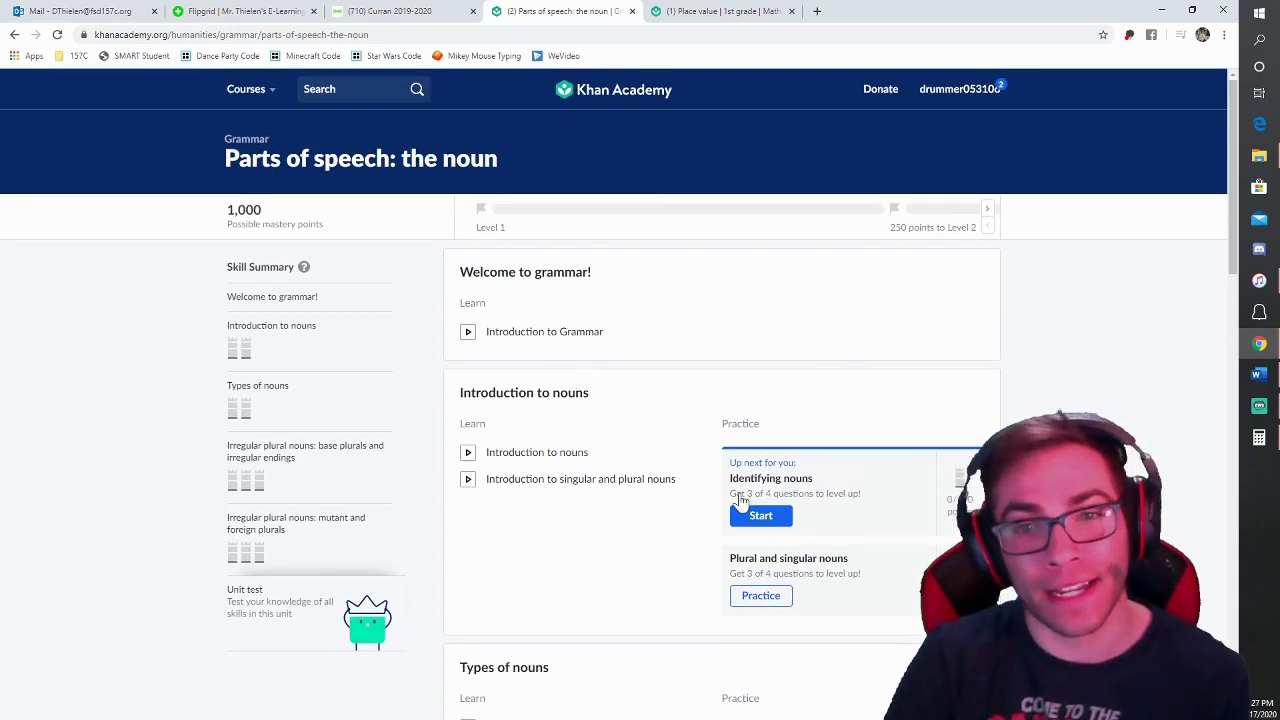
{"action": "scroll", "coordinate": [740, 505], "scroll_direction": "down", "scroll_amount": 1}
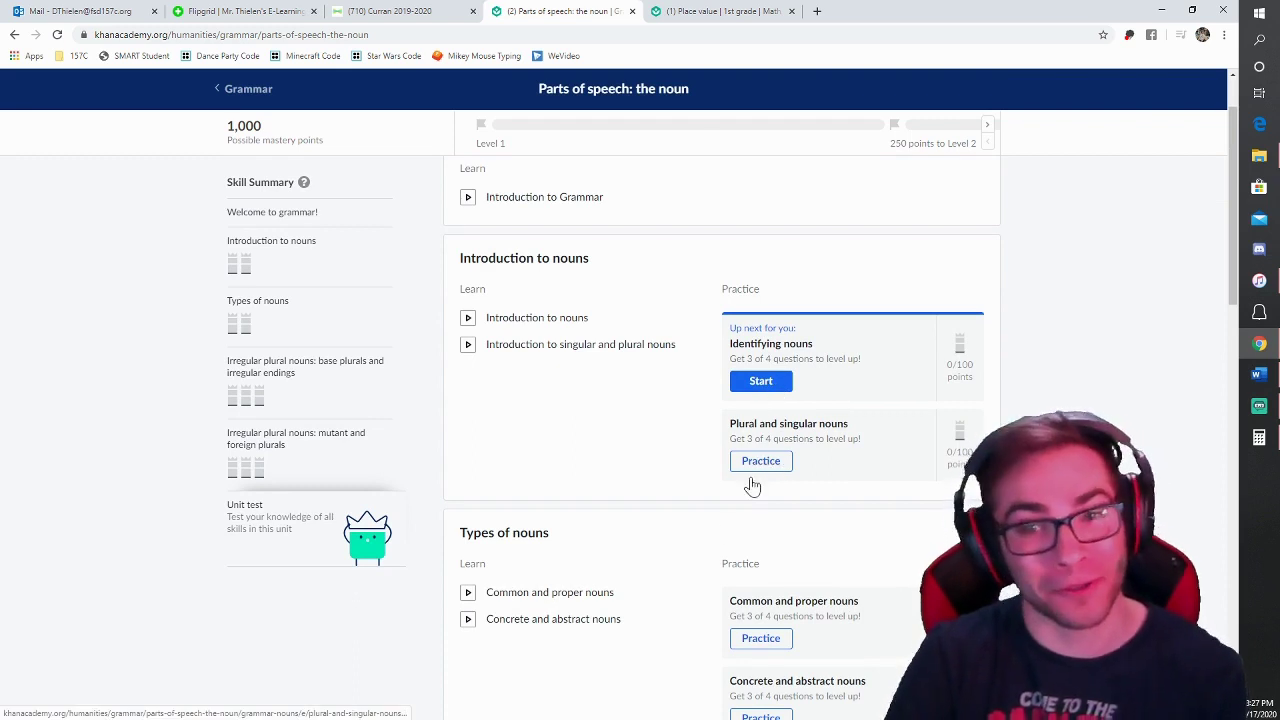
{"action": "scroll", "coordinate": [731, 514], "scroll_direction": "down", "scroll_amount": 1}
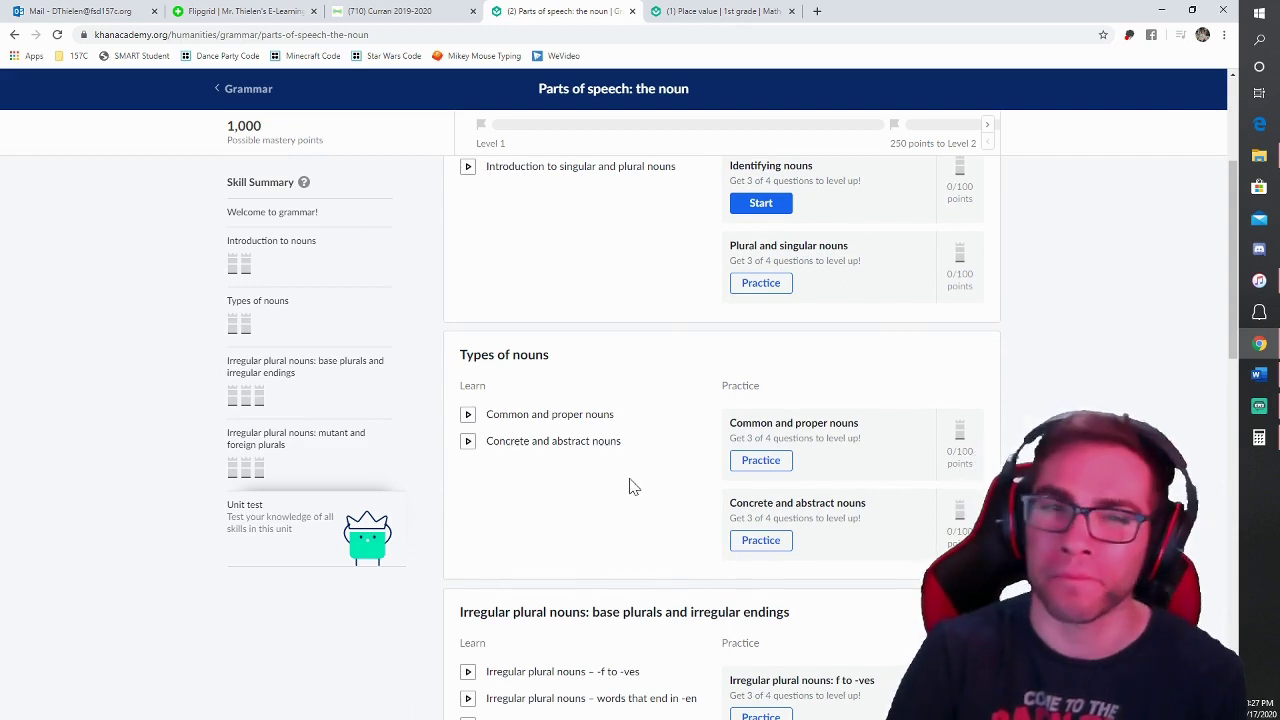
{"action": "scroll", "coordinate": [629, 486], "scroll_direction": "up", "scroll_amount": 3}
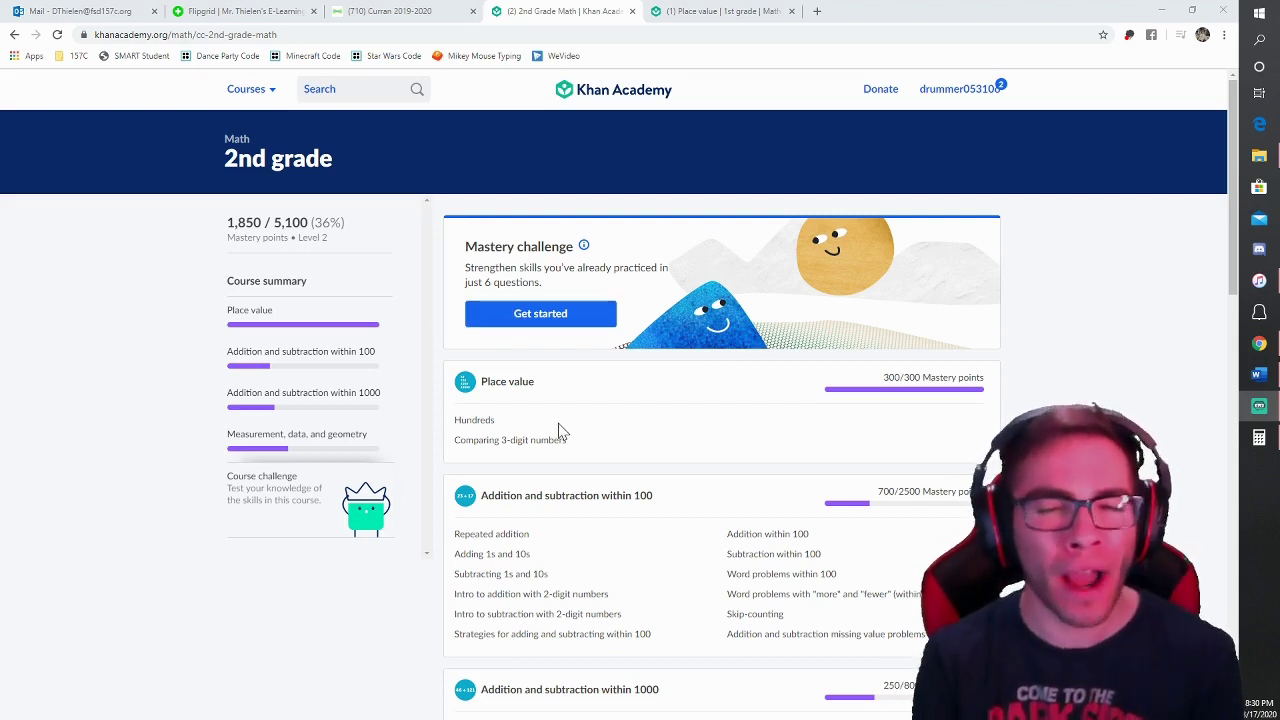
Step: Begin the 2nd grade Mastery challenge from its Get started card
{"action": "left_click", "coordinate": [508, 318]}
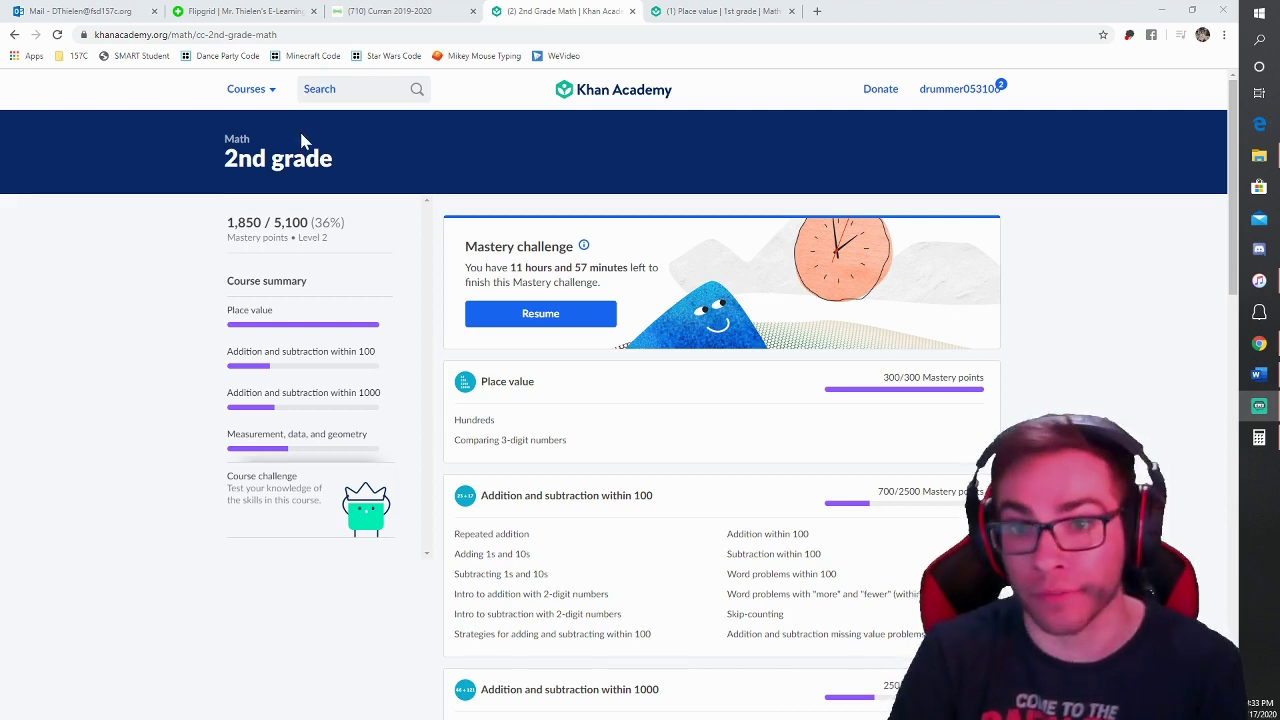
Step: Open the 2nd grade reading course from the full course list
{"action": "left_click", "coordinate": [248, 90]}
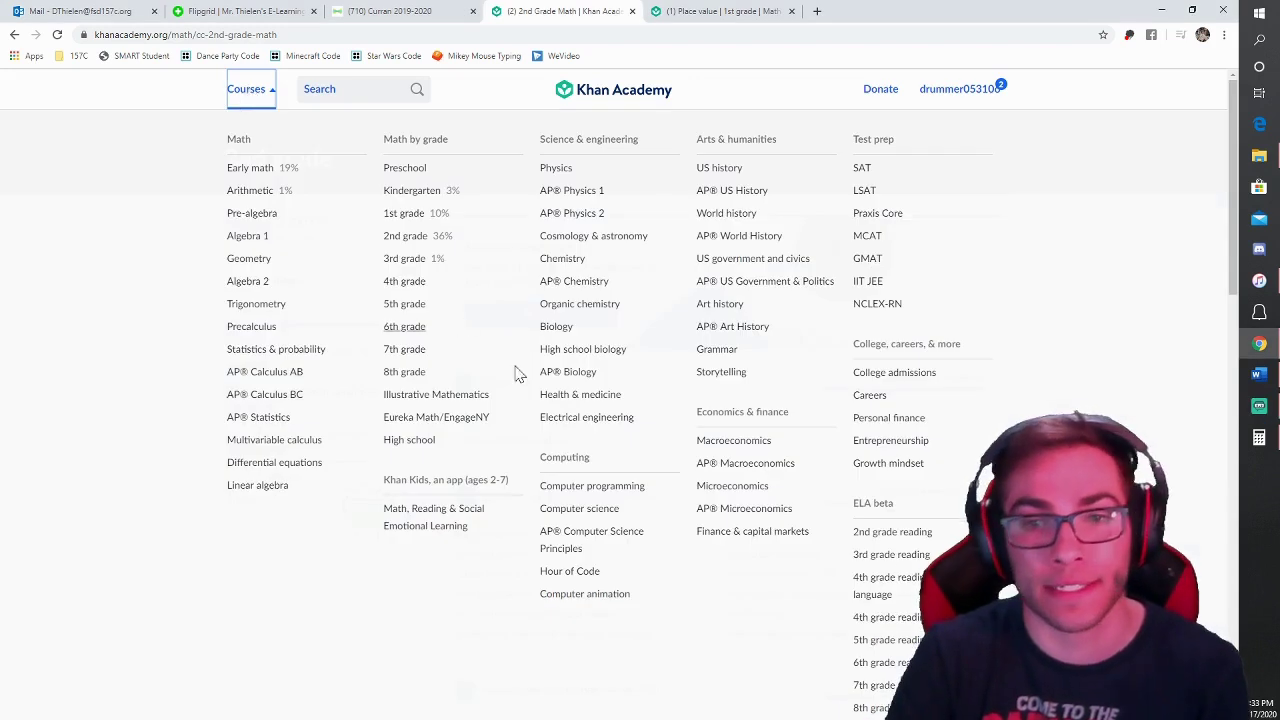
{"action": "scroll", "coordinate": [885, 565], "scroll_direction": "down", "scroll_amount": 2}
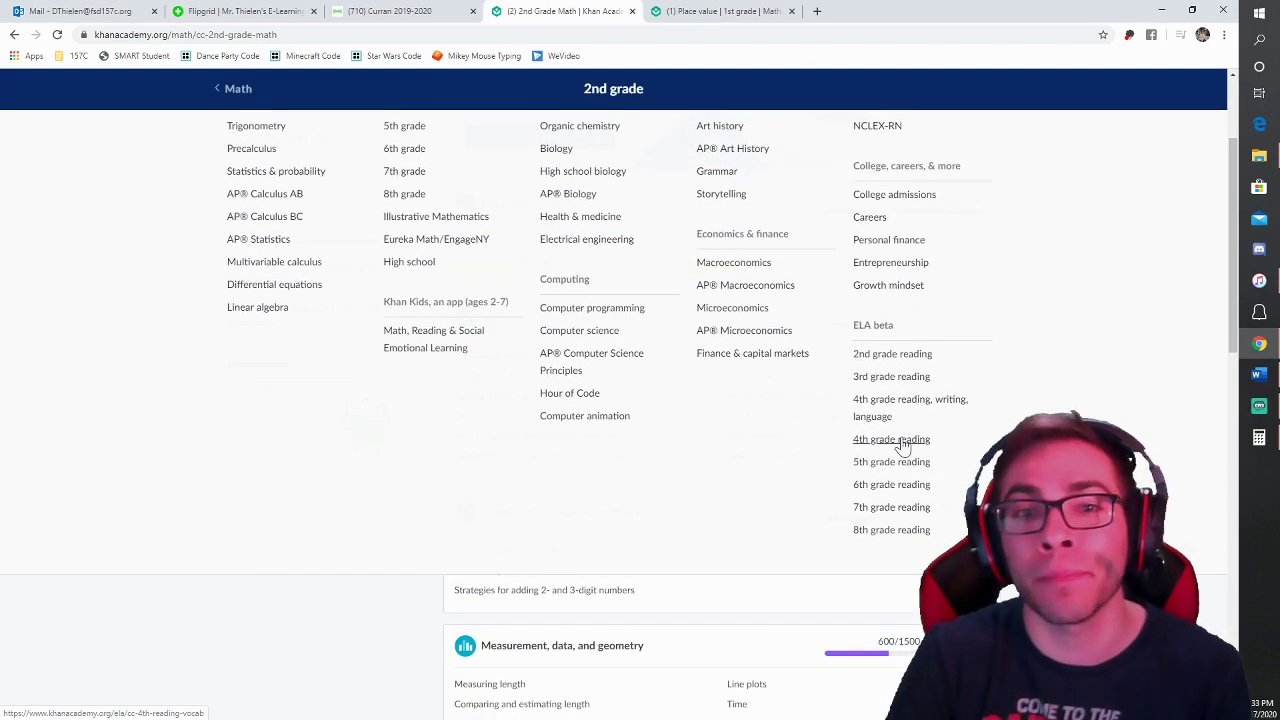
{"action": "left_click", "coordinate": [889, 356]}
{"action": "scroll", "coordinate": [486, 508], "scroll_direction": "down", "scroll_amount": 1}
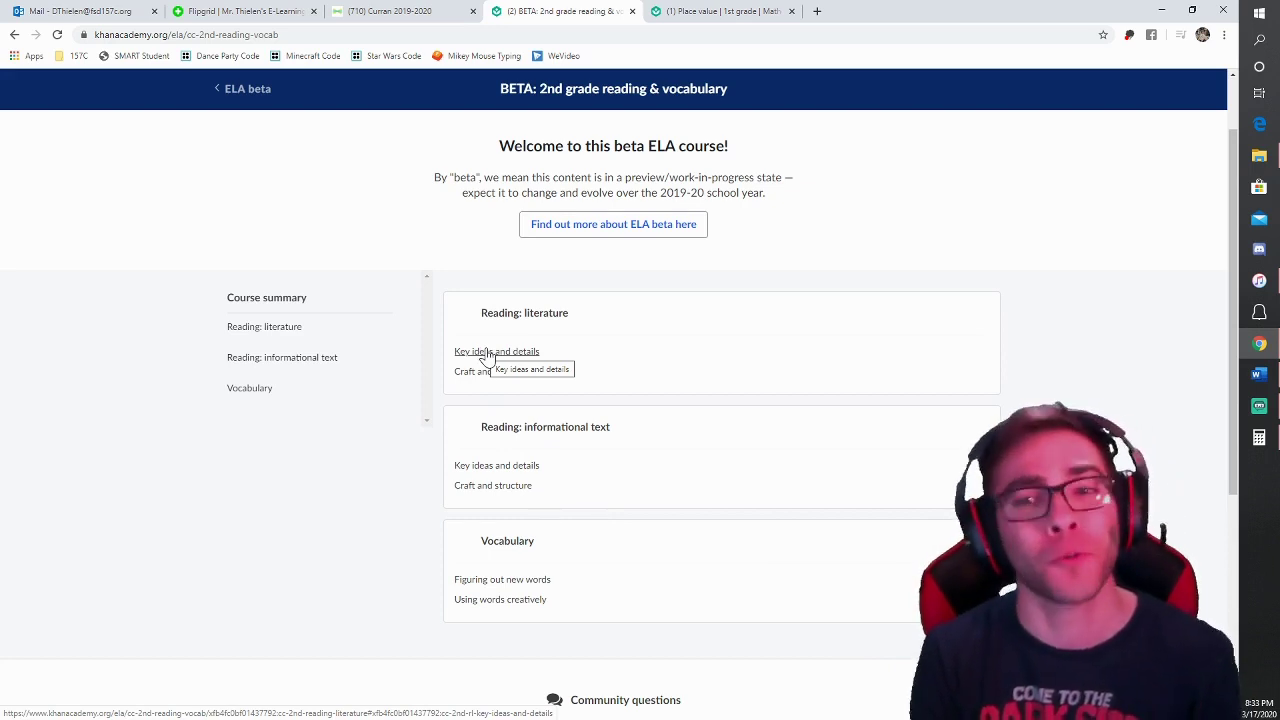
Step: Open the Key ideas and details lessons and practice Answering questions about a story 2
{"action": "left_click", "coordinate": [487, 353]}
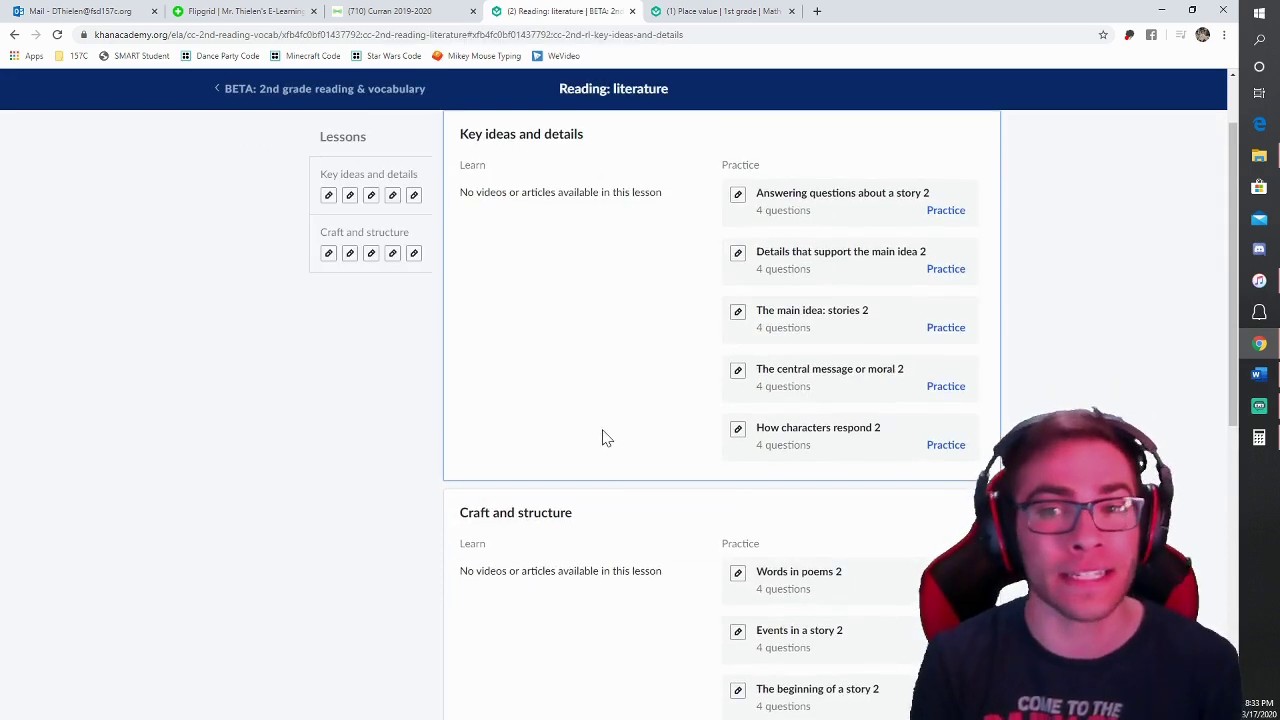
{"action": "scroll", "coordinate": [603, 435], "scroll_direction": "up", "scroll_amount": 1}
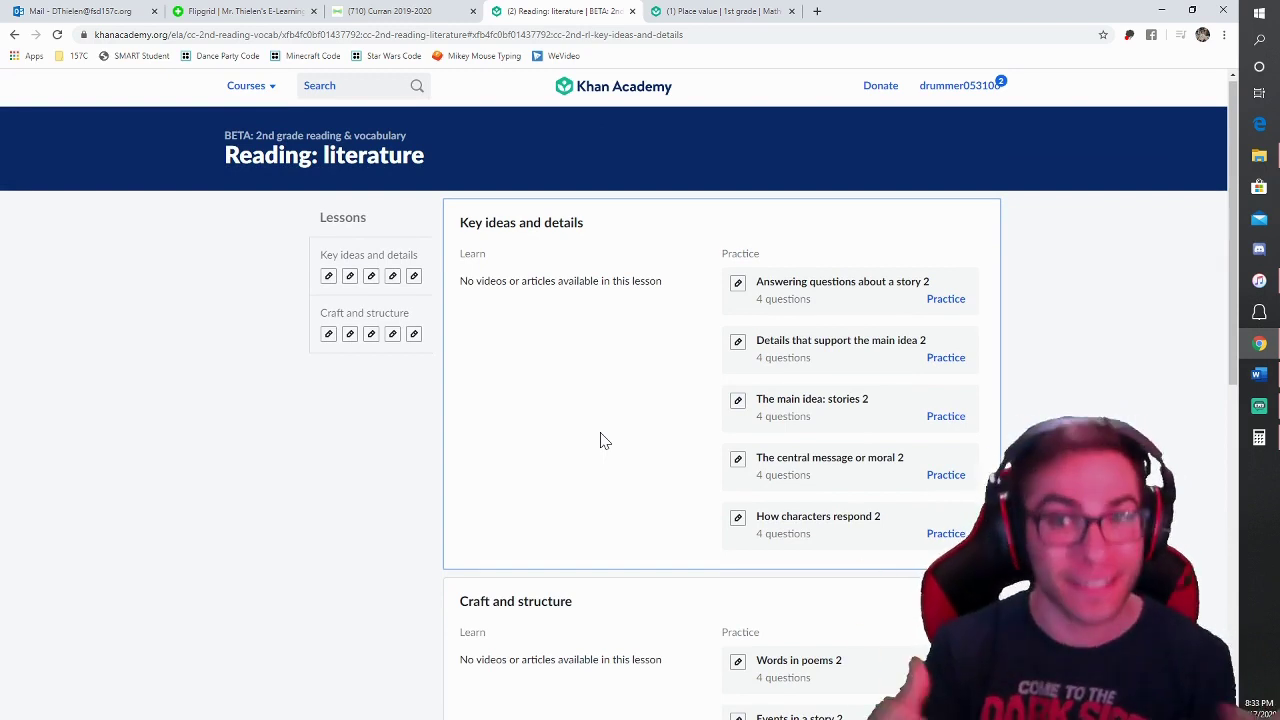
{"action": "scroll", "coordinate": [625, 493], "scroll_direction": "down", "scroll_amount": 1}
{"action": "scroll", "coordinate": [615, 495], "scroll_direction": "down", "scroll_amount": 3}
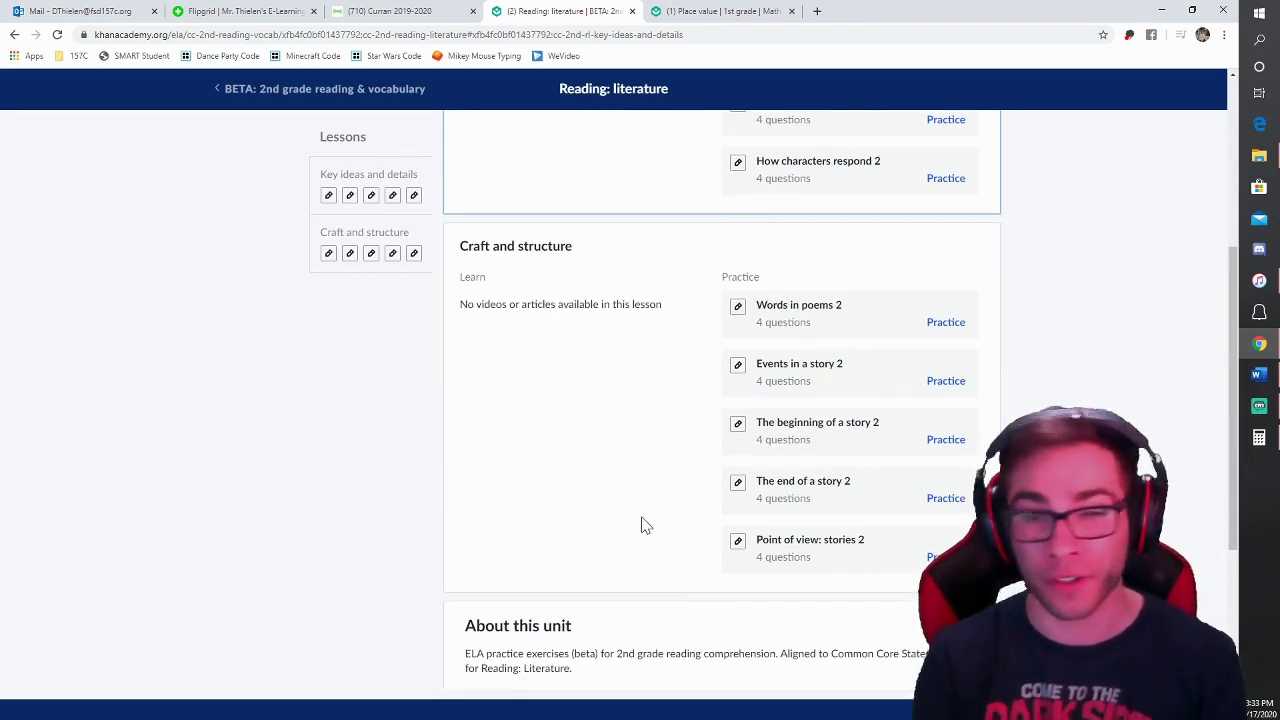
{"action": "scroll", "coordinate": [634, 531], "scroll_direction": "up", "scroll_amount": 4}
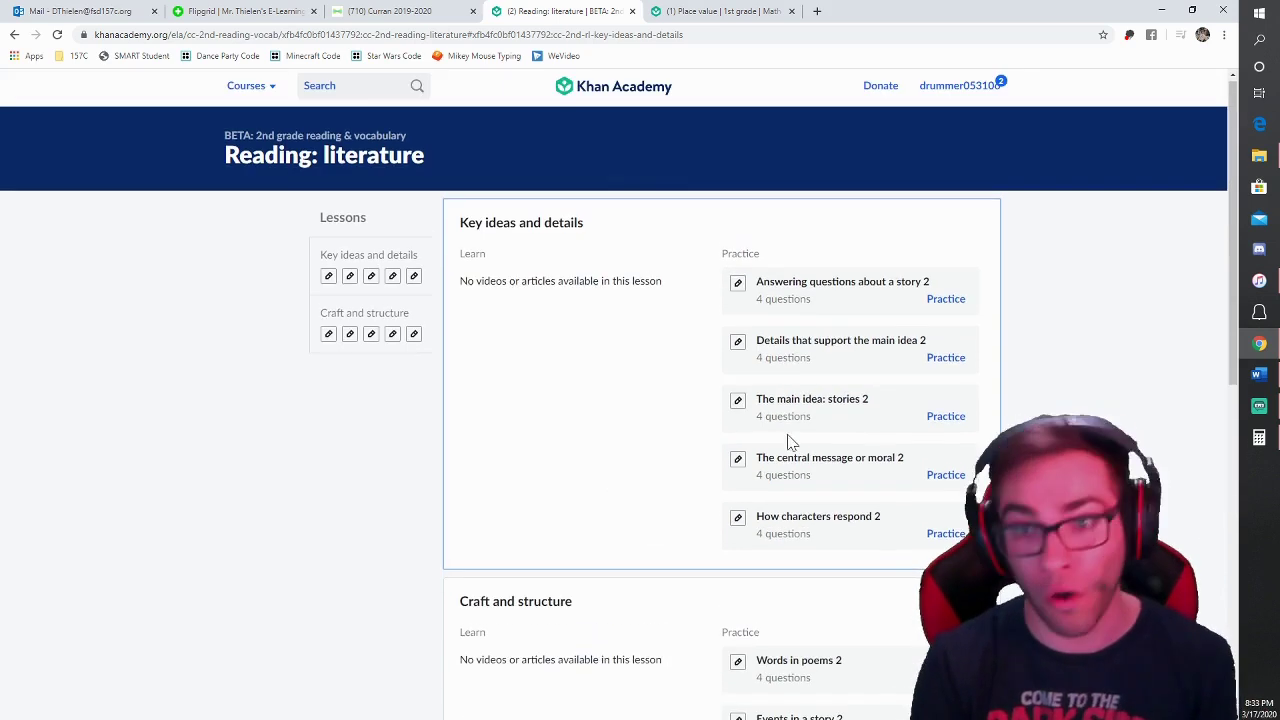
{"action": "left_click", "coordinate": [931, 302]}
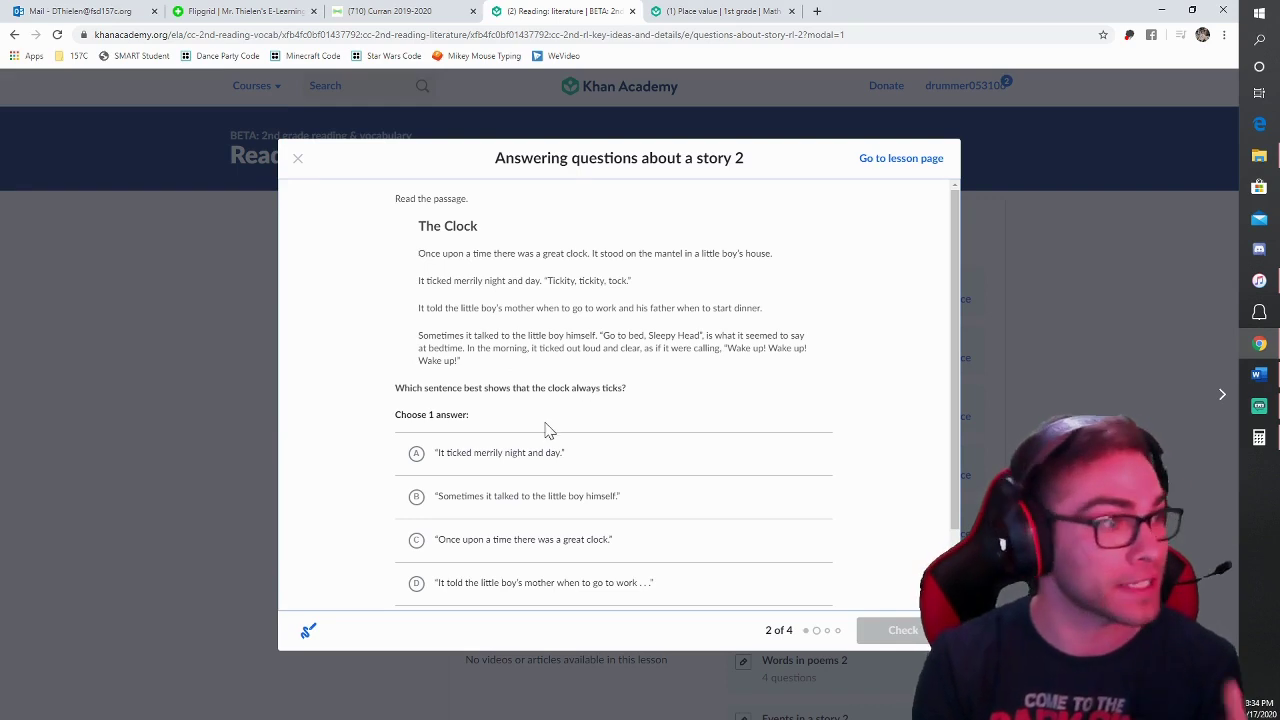
{"action": "scroll", "coordinate": [547, 437], "scroll_direction": "down", "scroll_amount": 1}
{"action": "scroll", "coordinate": [547, 437], "scroll_direction": "down", "scroll_amount": 2}
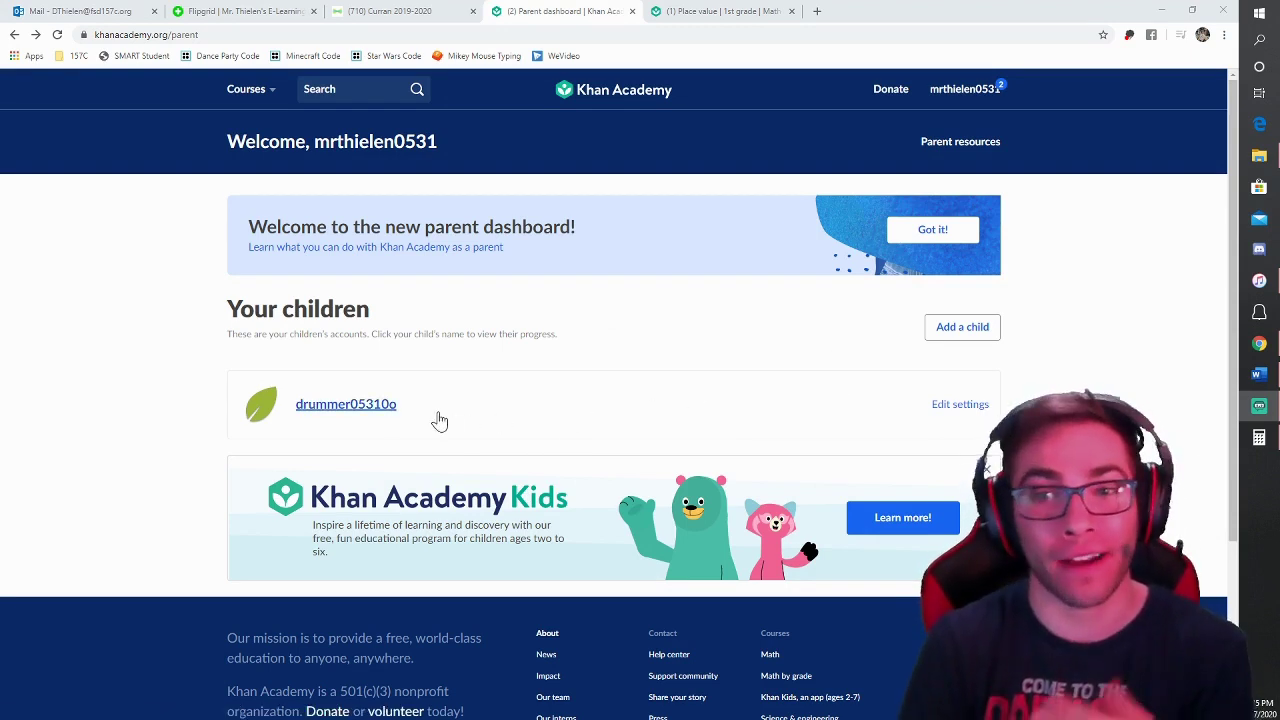
Step: Open the child's progress report and review the course challenge's skill changes
{"action": "left_click", "coordinate": [337, 410]}
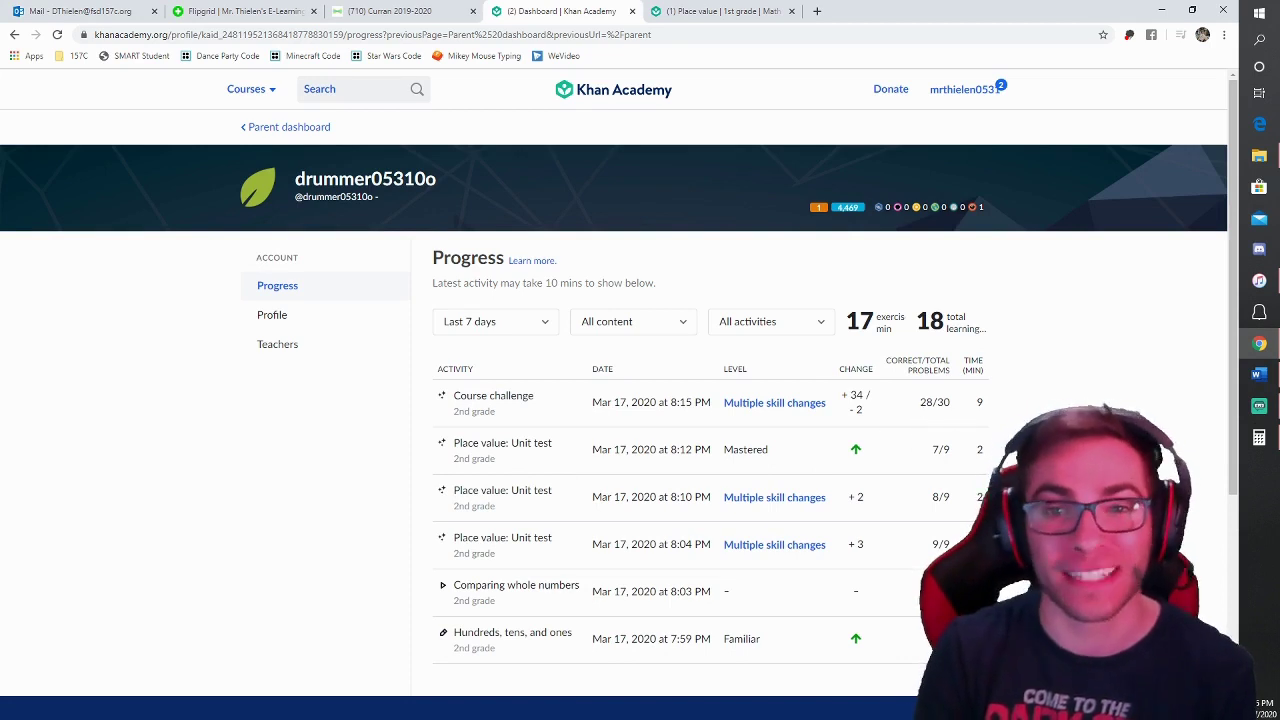
{"action": "left_click", "coordinate": [770, 403]}
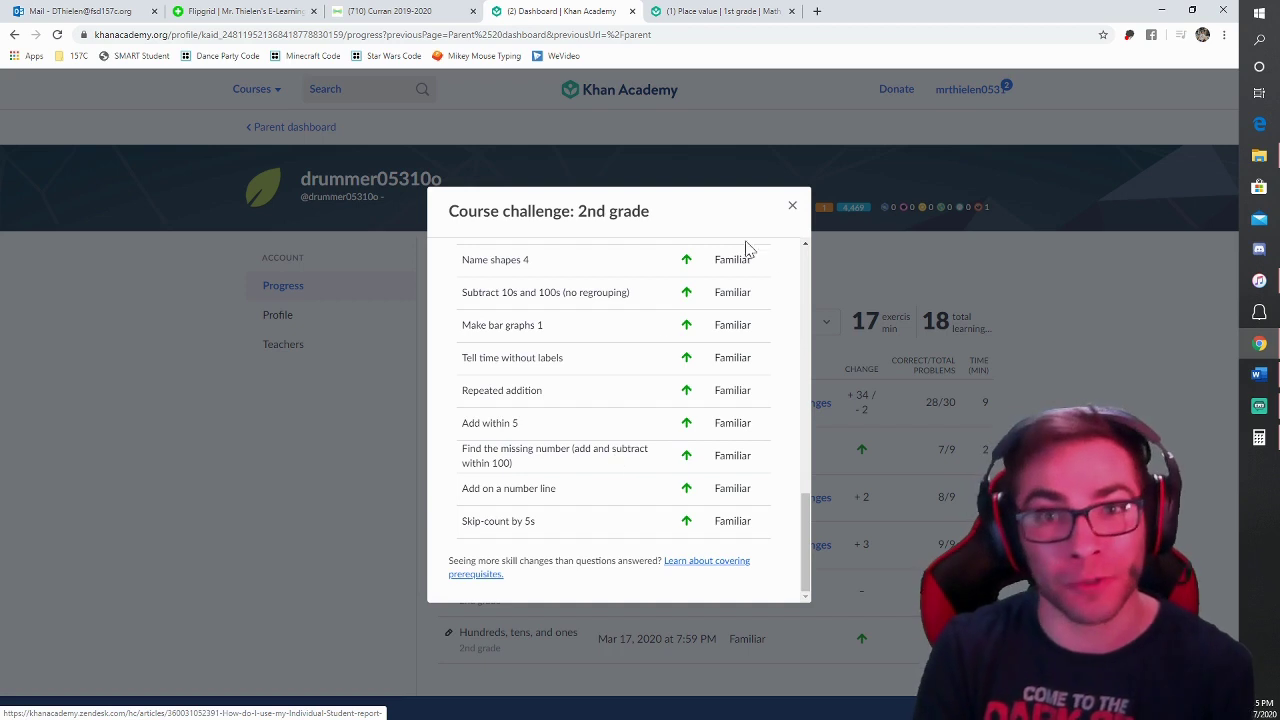
{"action": "left_click", "coordinate": [792, 206]}
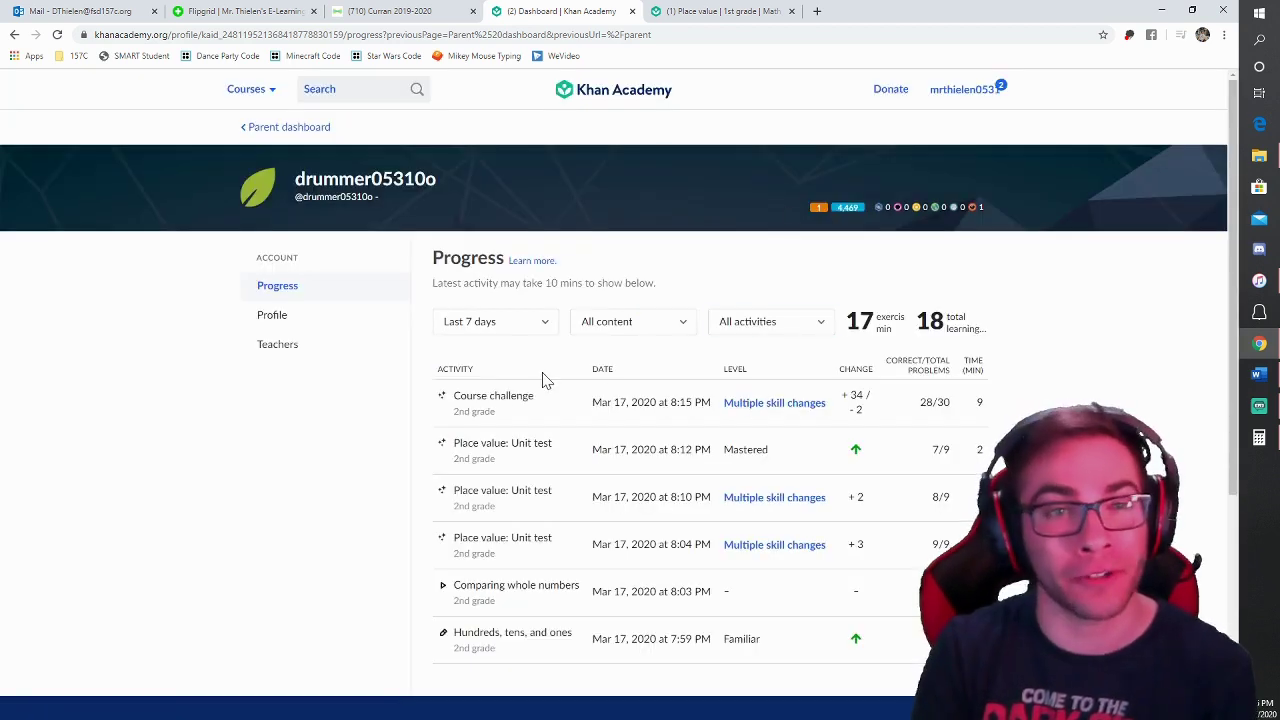
Step: Go to the child's teachers and tutors settings
{"action": "scroll", "coordinate": [620, 490], "scroll_direction": "down", "scroll_amount": 2}
{"action": "scroll", "coordinate": [600, 492], "scroll_direction": "up", "scroll_amount": 2}
{"action": "left_click", "coordinate": [277, 343]}
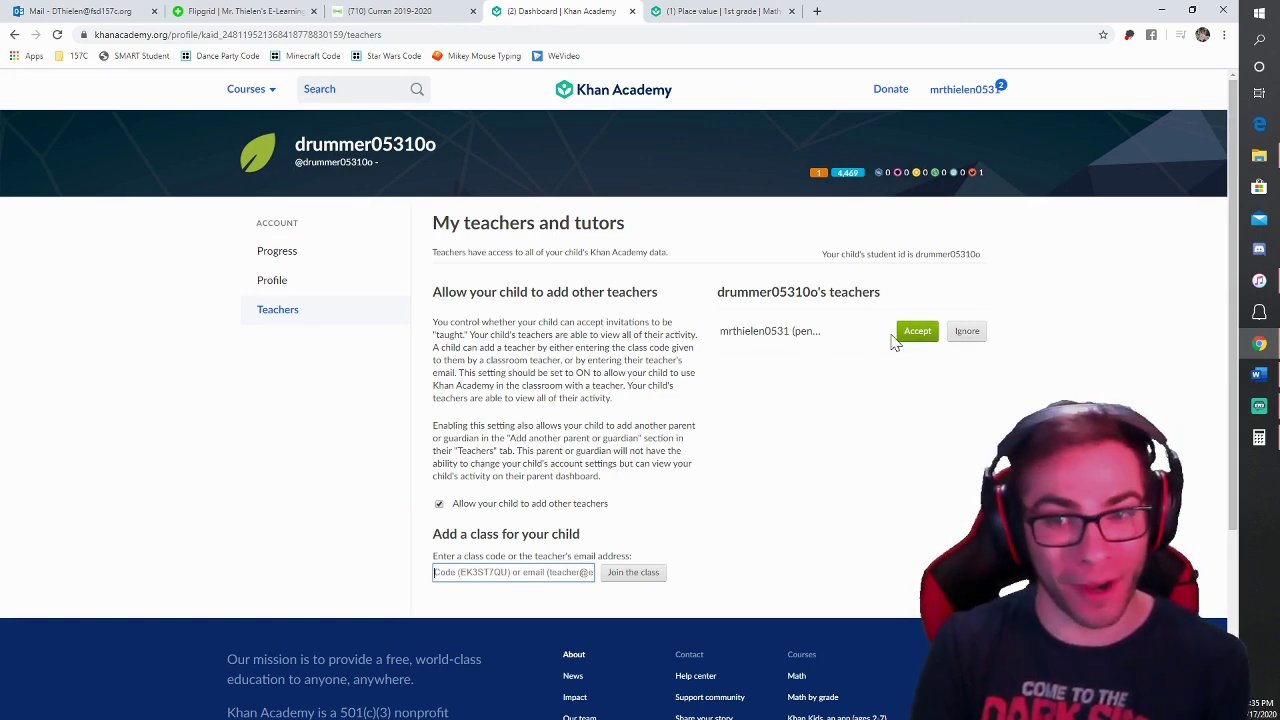
Step: Return to Khan Academy and click into the child's class code box on the Teachers page
{"action": "left_click", "coordinate": [1259, 405]}
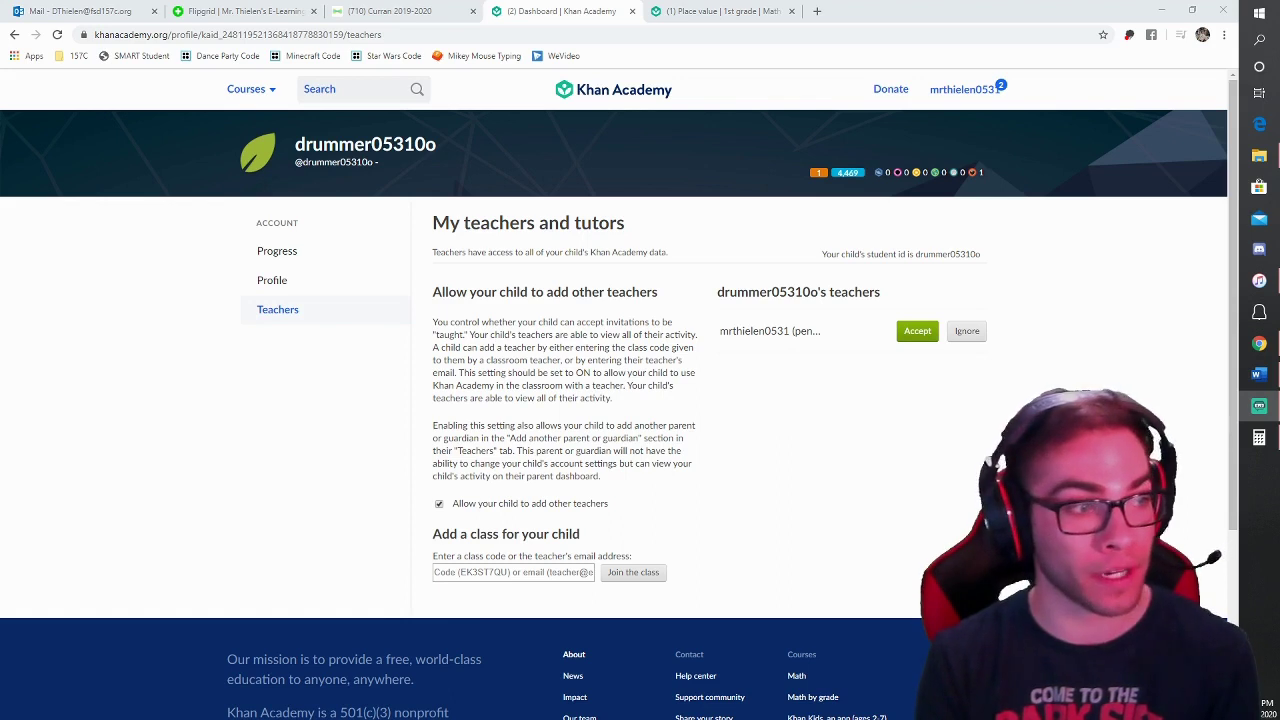
{"action": "left_click", "coordinate": [500, 573]}
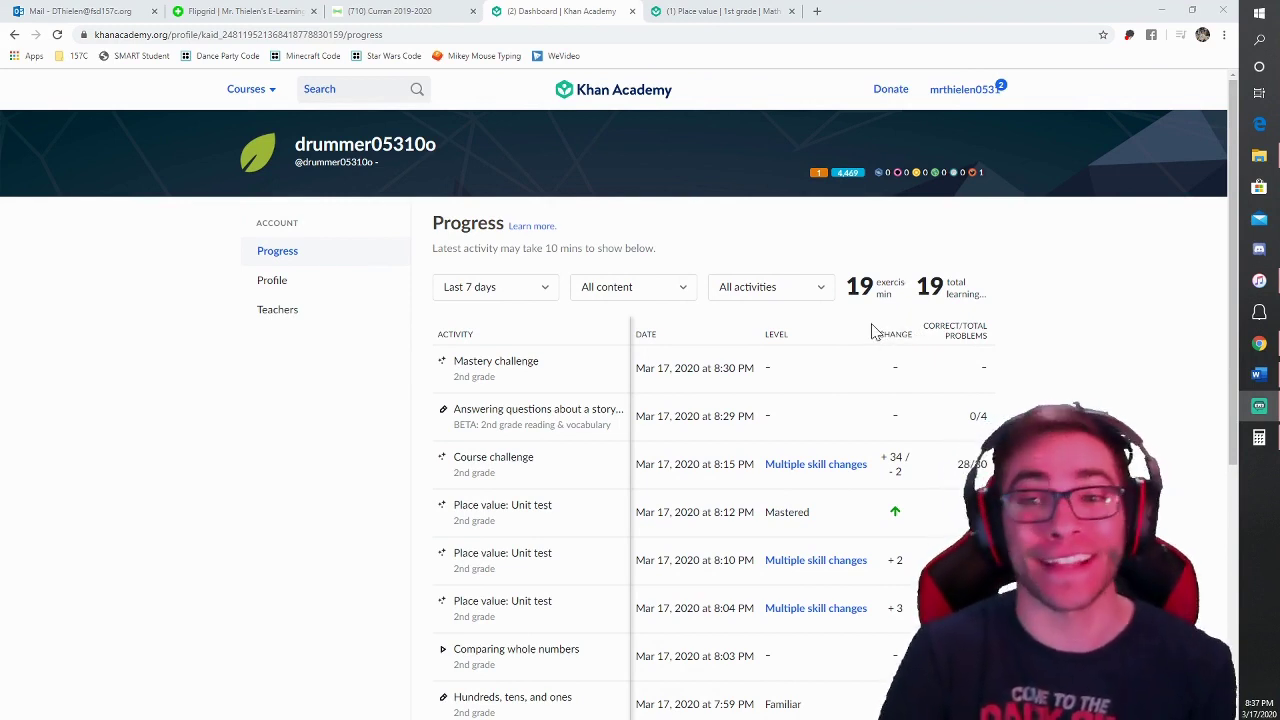
Step: Filter the child's Progress list to show only Videos activity
{"action": "left_click", "coordinate": [797, 292]}
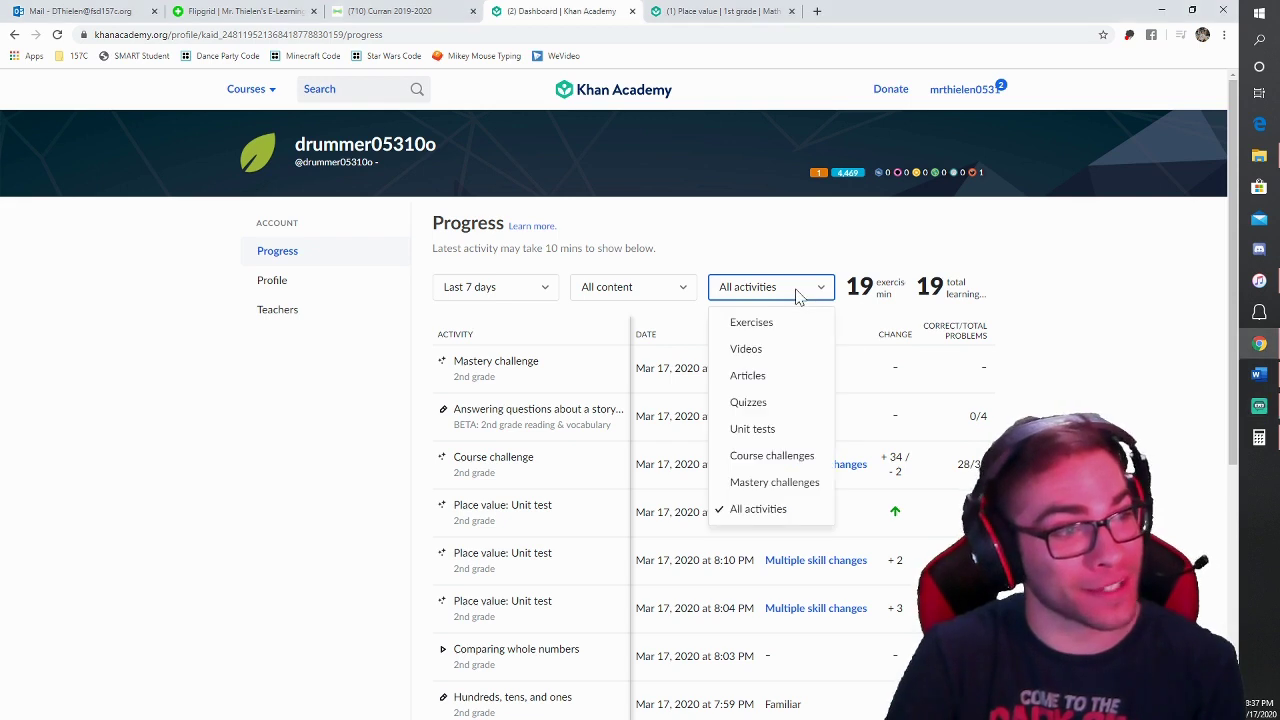
{"action": "left_click", "coordinate": [765, 350]}
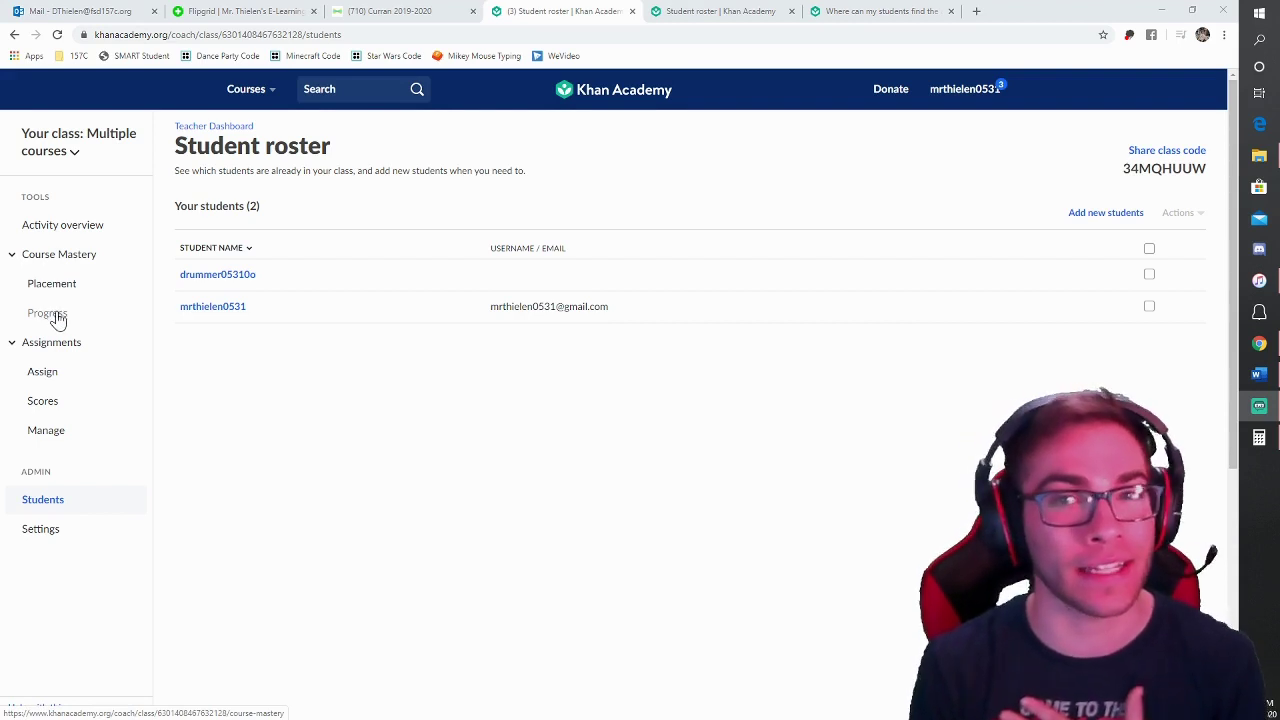
Step: Choose 2nd grade content and select Subtracting 1s and 10s with its items
{"action": "left_click", "coordinate": [47, 383]}
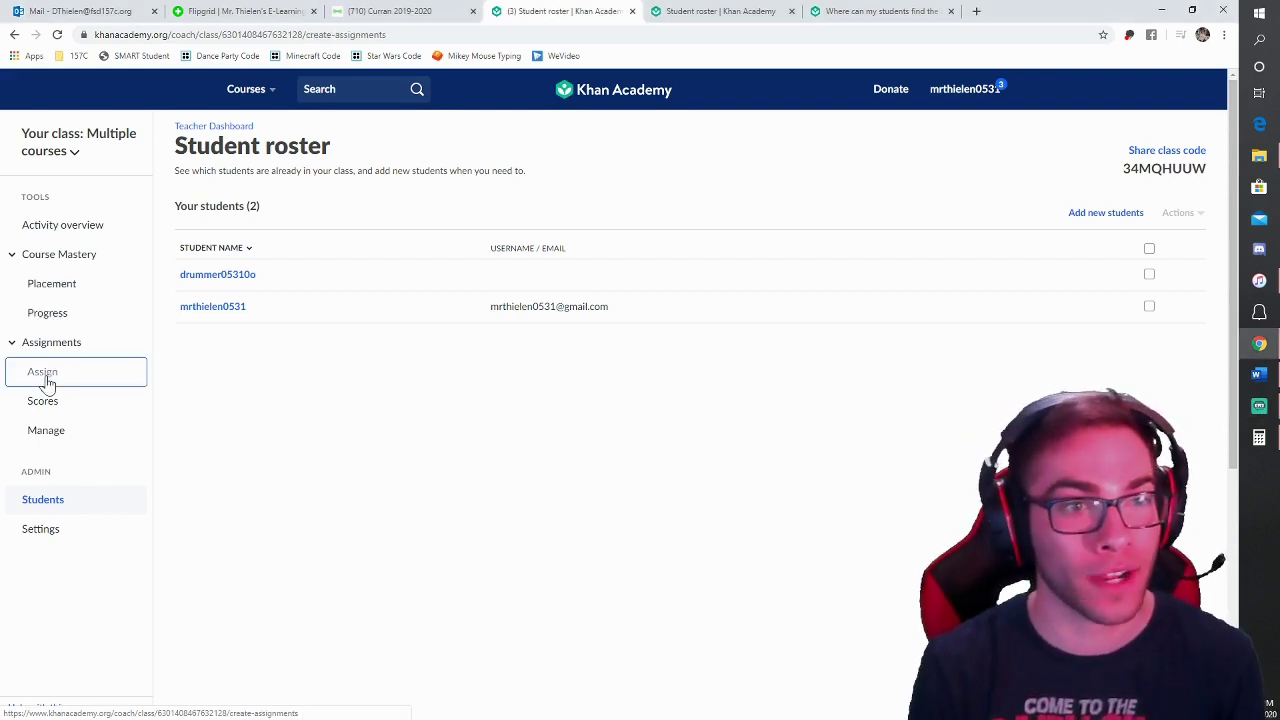
{"action": "left_click", "coordinate": [196, 250]}
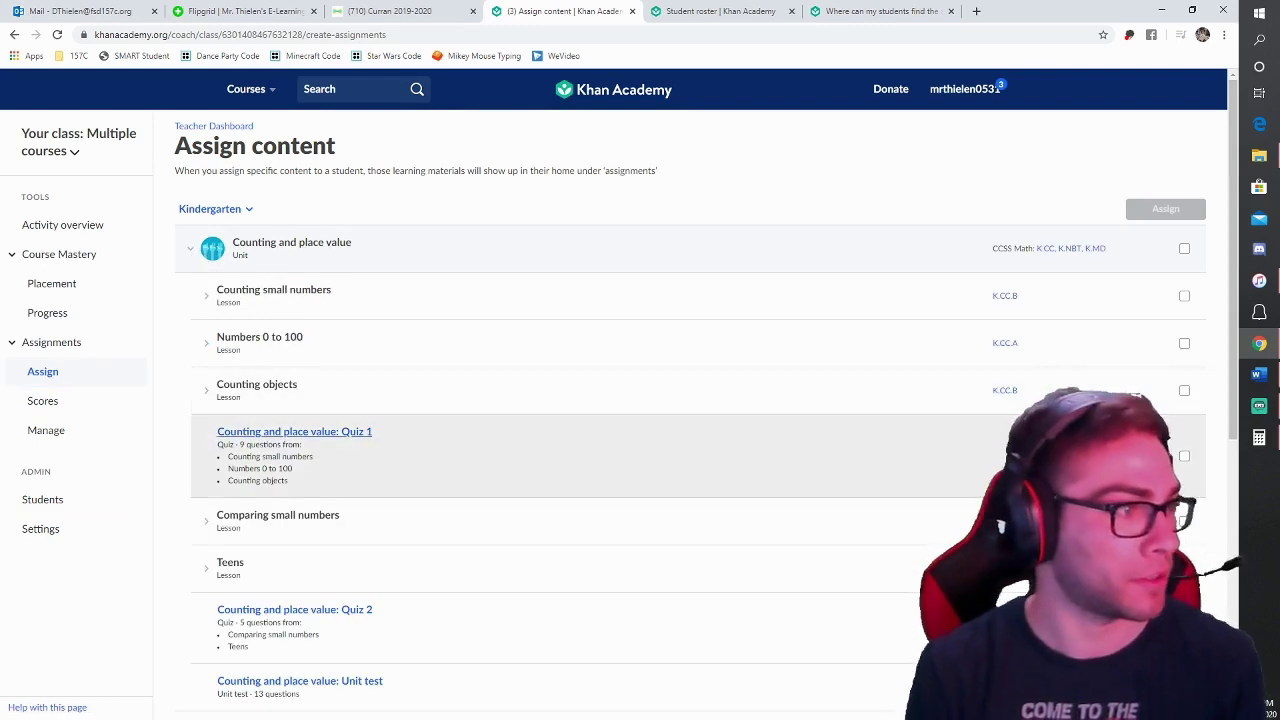
{"action": "left_click", "coordinate": [222, 209]}
{"action": "left_click", "coordinate": [225, 260]}
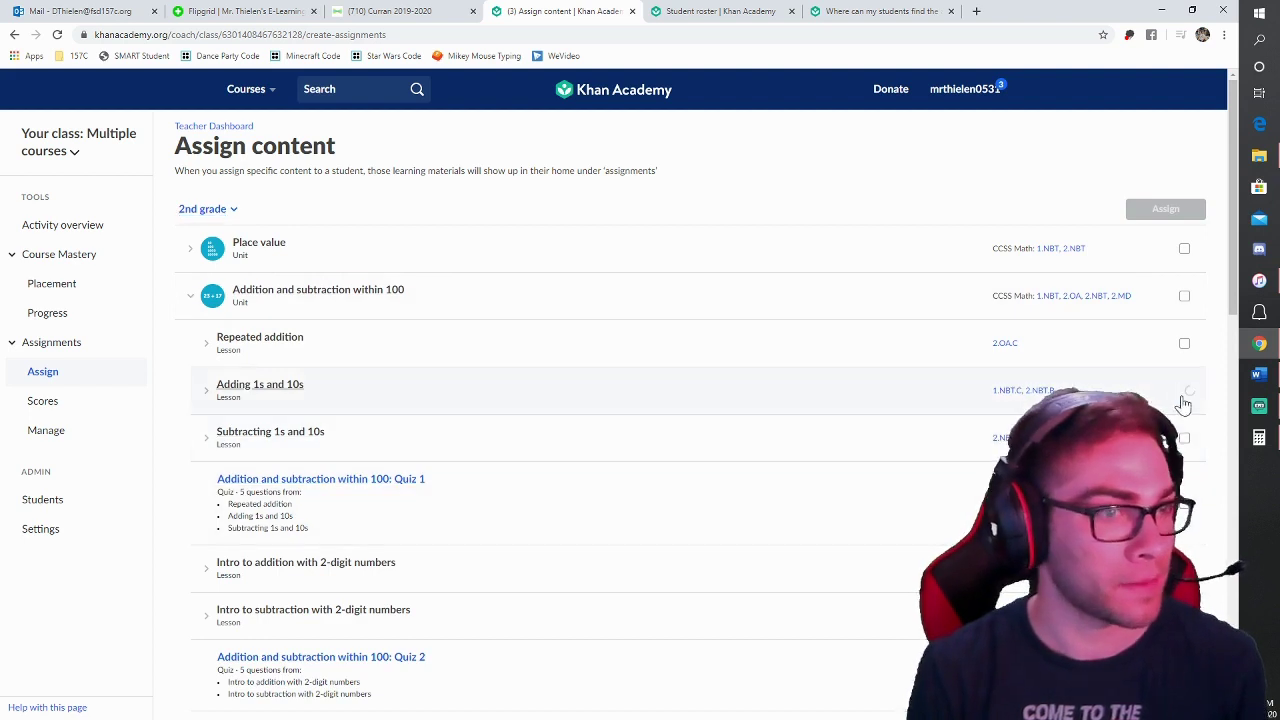
{"action": "left_click", "coordinate": [1184, 438]}
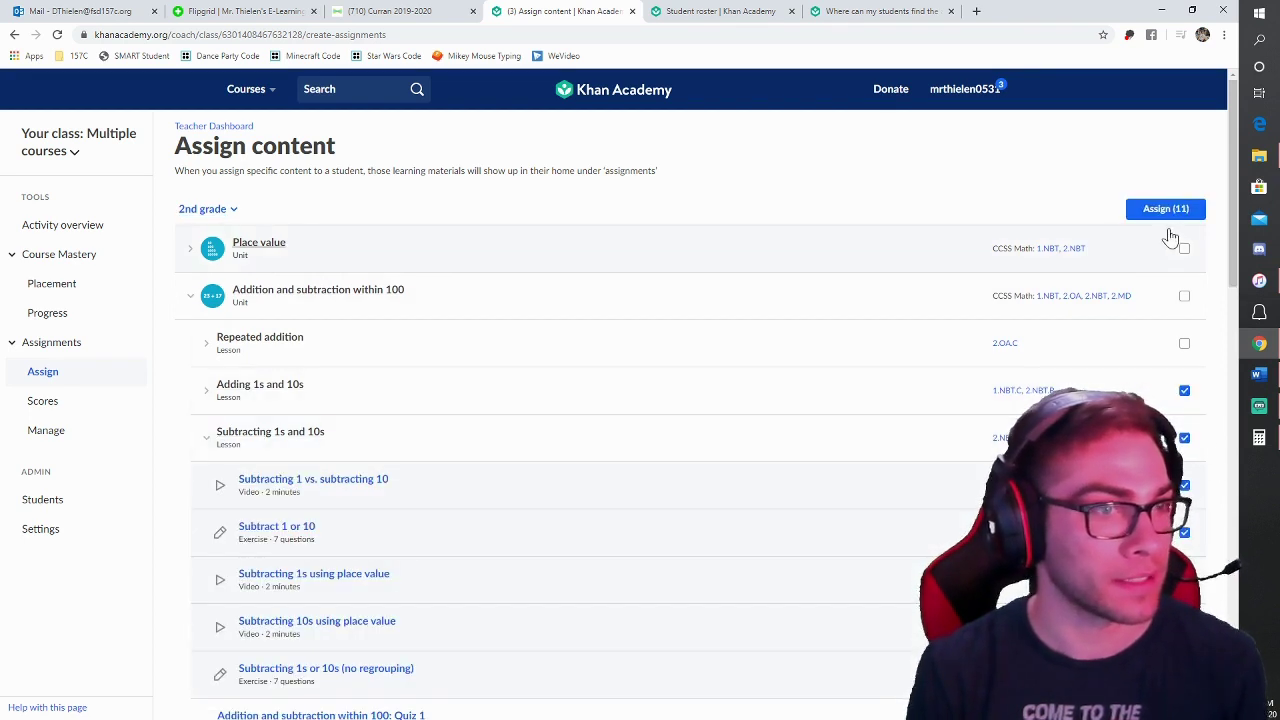
Step: Assign the 11 selected items to the class, due March 20
{"action": "left_click", "coordinate": [1156, 209]}
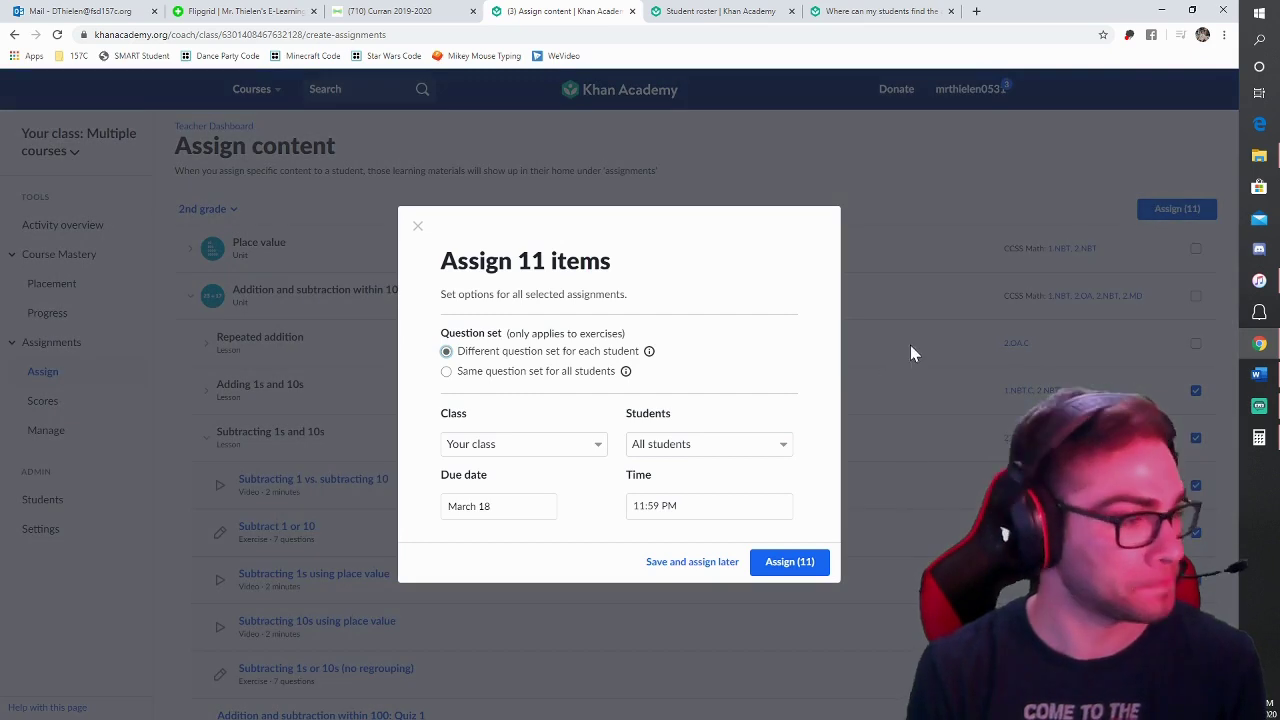
{"action": "left_click", "coordinate": [668, 453]}
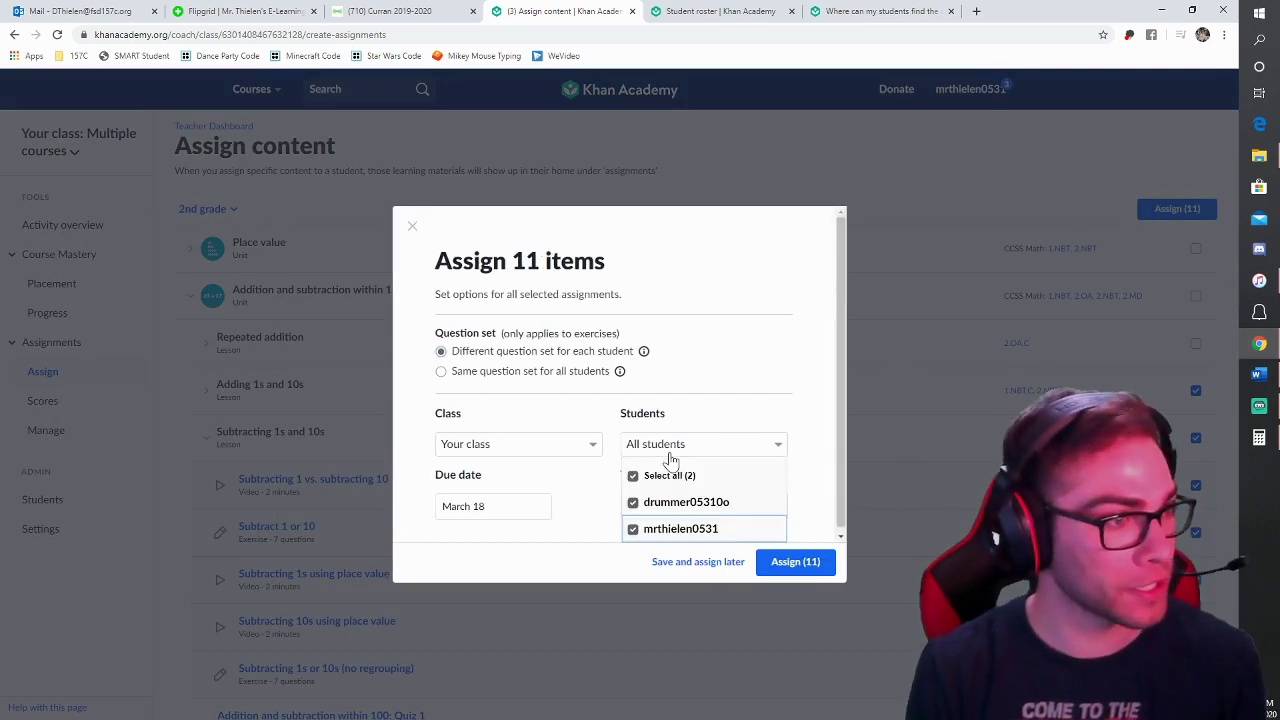
{"action": "left_click", "coordinate": [540, 450]}
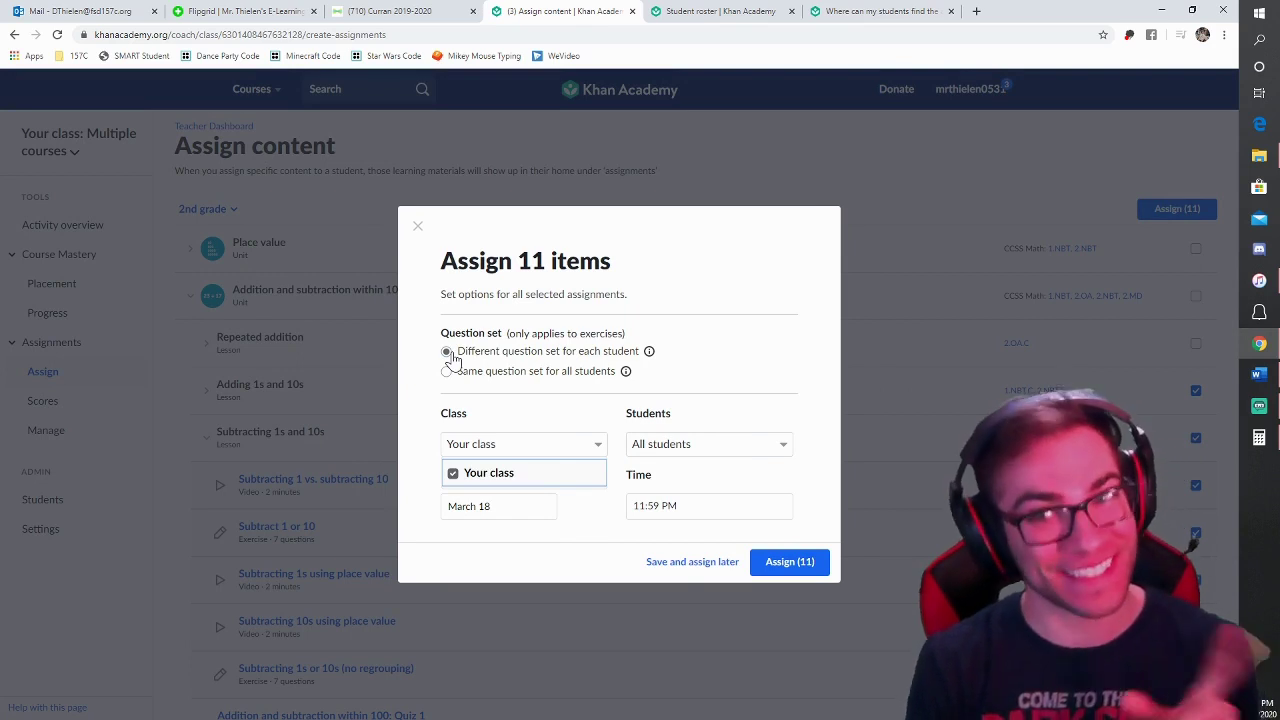
{"action": "left_click", "coordinate": [498, 506]}
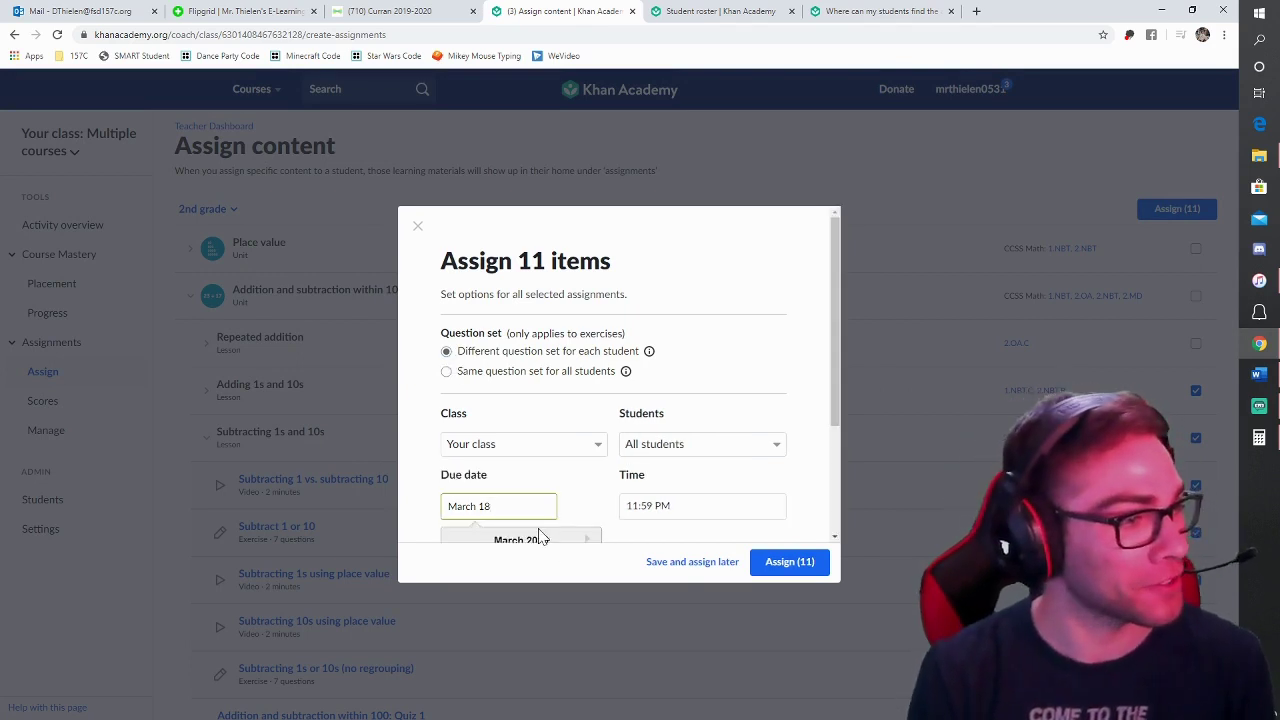
{"action": "scroll", "coordinate": [540, 536], "scroll_direction": "down", "scroll_amount": 1}
{"action": "left_click", "coordinate": [566, 543]}
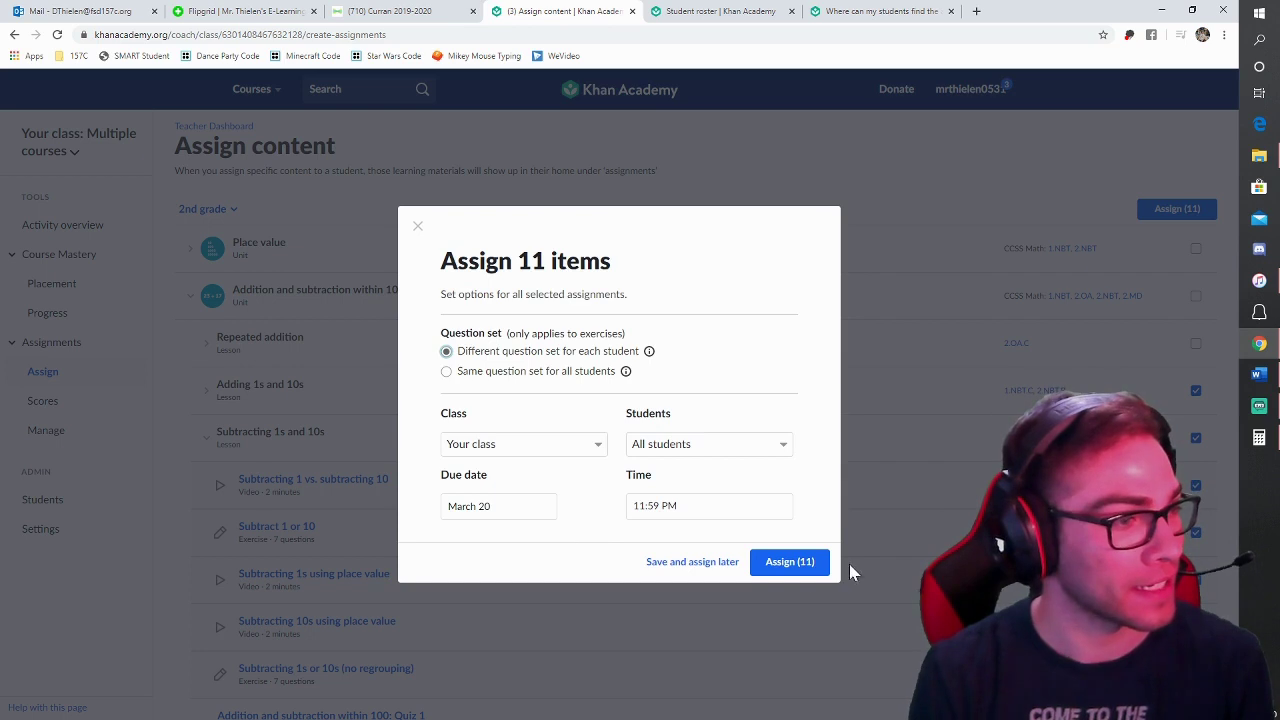
{"action": "left_click", "coordinate": [792, 566]}
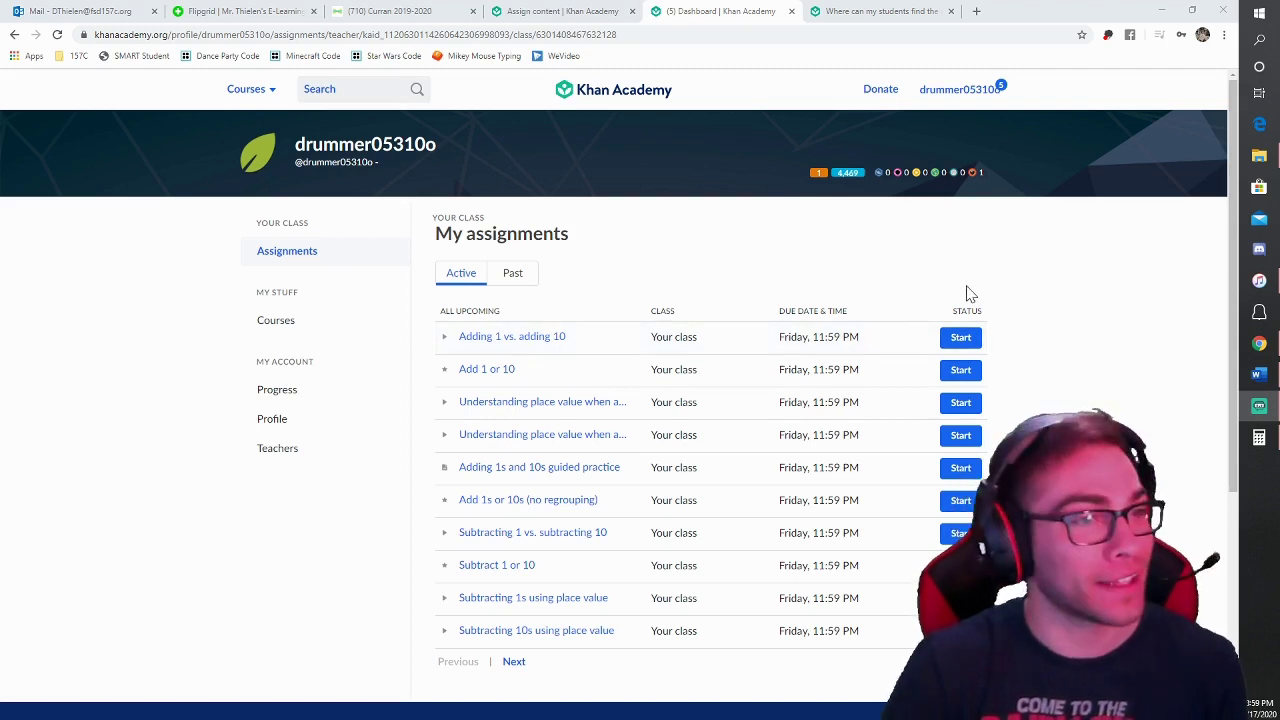
Step: Start the Adding 1 vs. adding 10 assignment, then play and pause its video
{"action": "left_click", "coordinate": [961, 338]}
{"action": "left_click", "coordinate": [640, 395]}
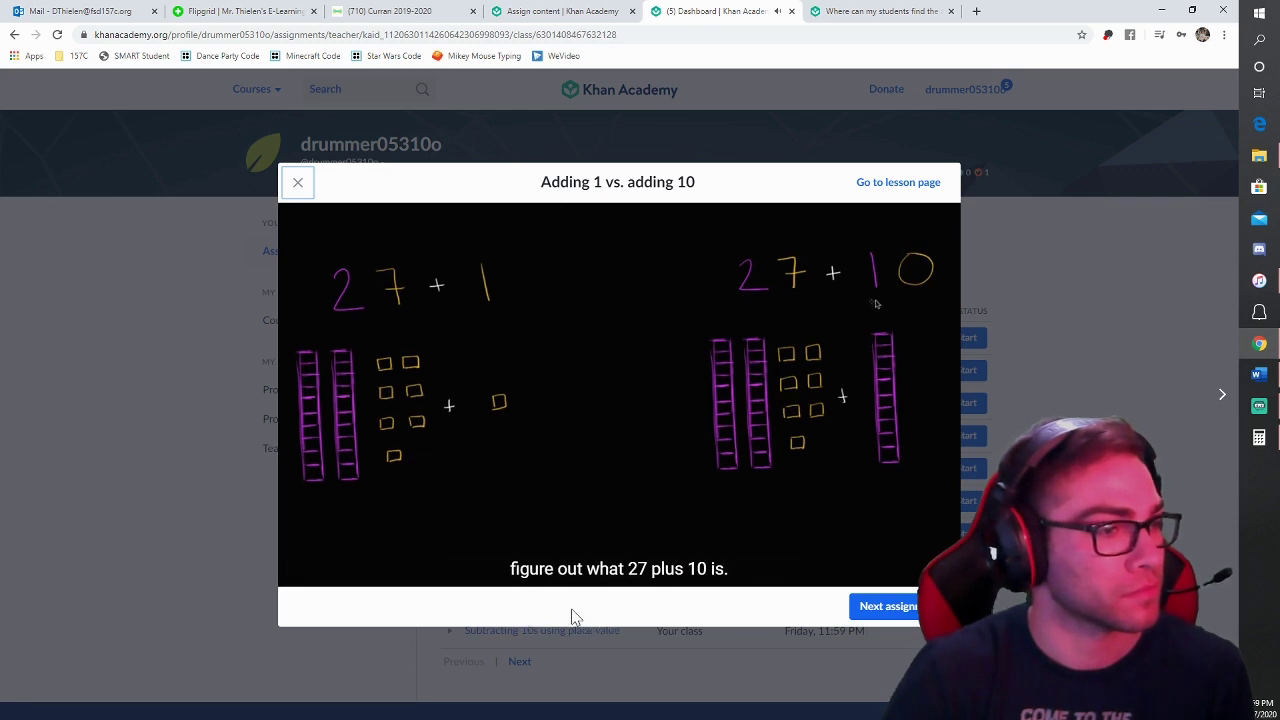
{"action": "left_click", "coordinate": [300, 575]}
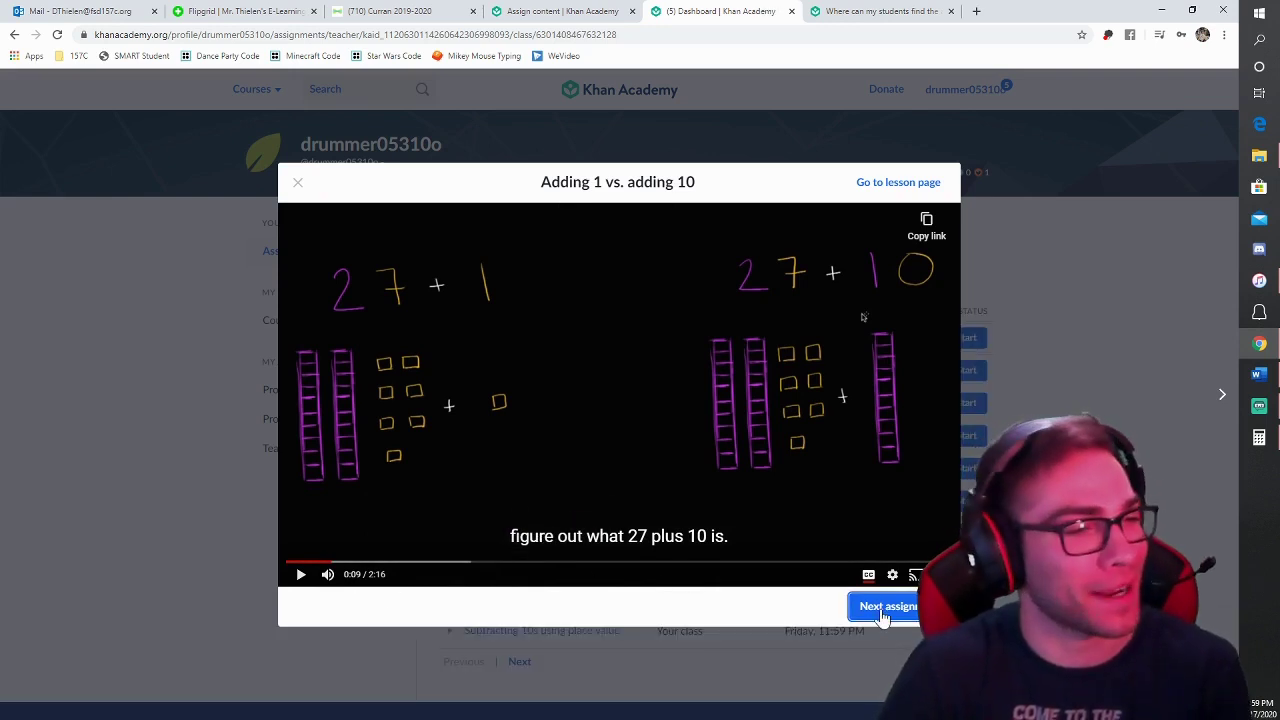
Step: Complete the Add 1 or 10 practice, then reopen and pause the Adding 1 vs. adding 10 video
{"action": "left_click", "coordinate": [883, 607]}
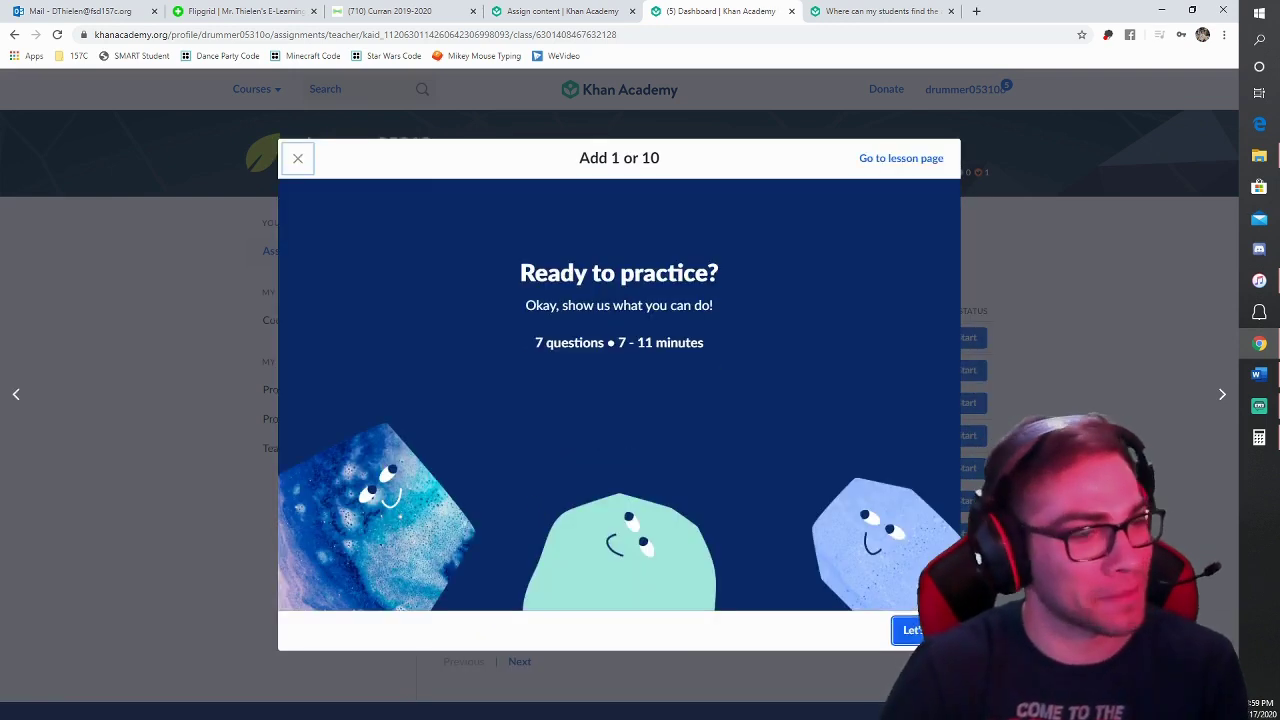
{"action": "left_click", "coordinate": [908, 630]}
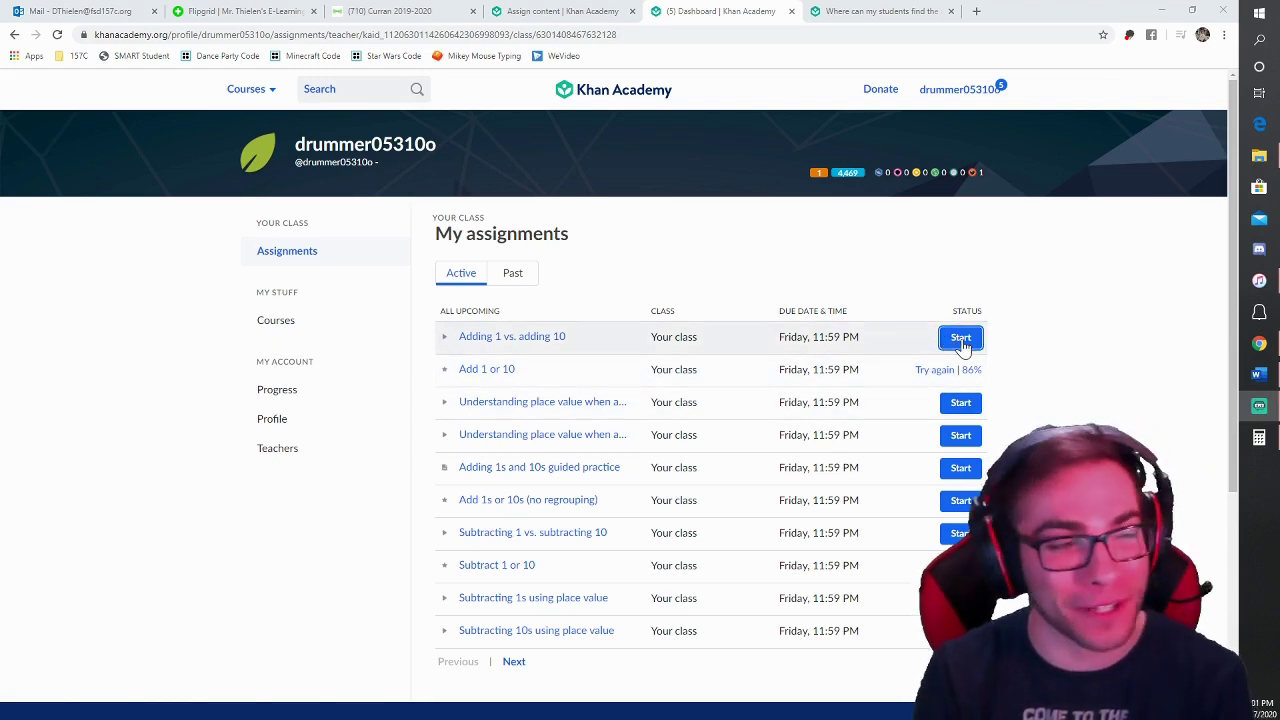
{"action": "left_click", "coordinate": [955, 340]}
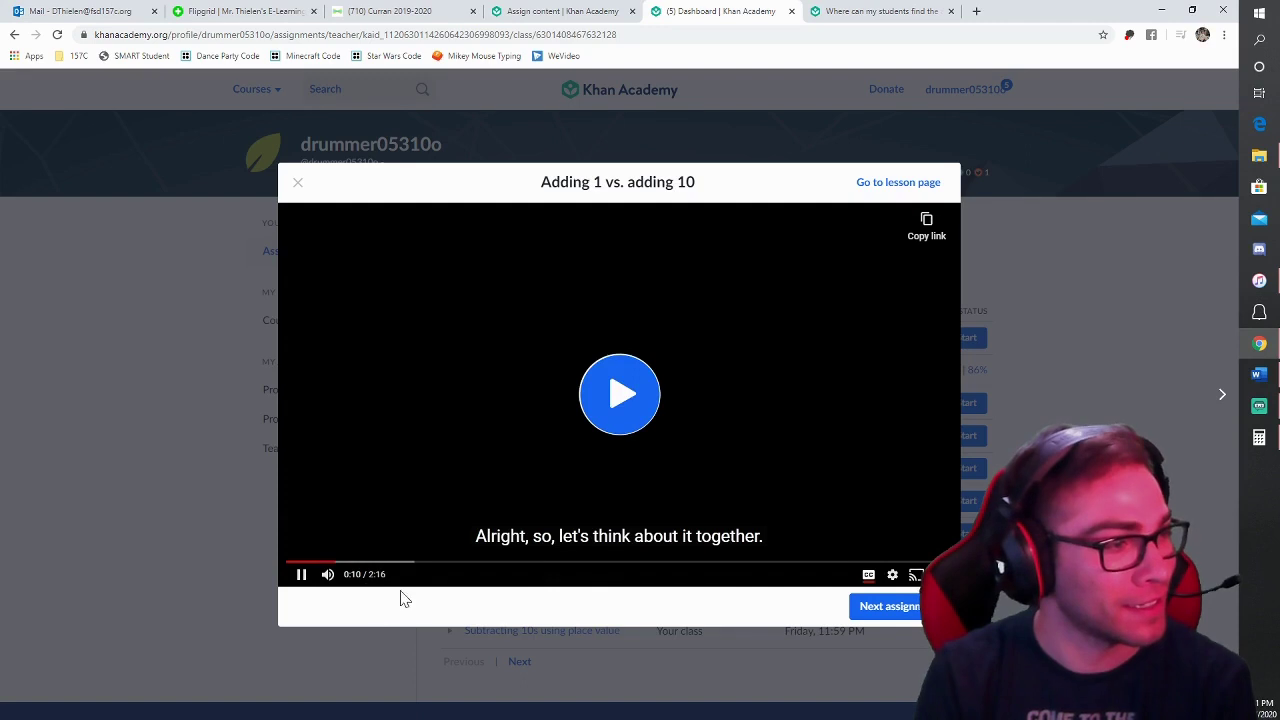
{"action": "left_click", "coordinate": [302, 578]}
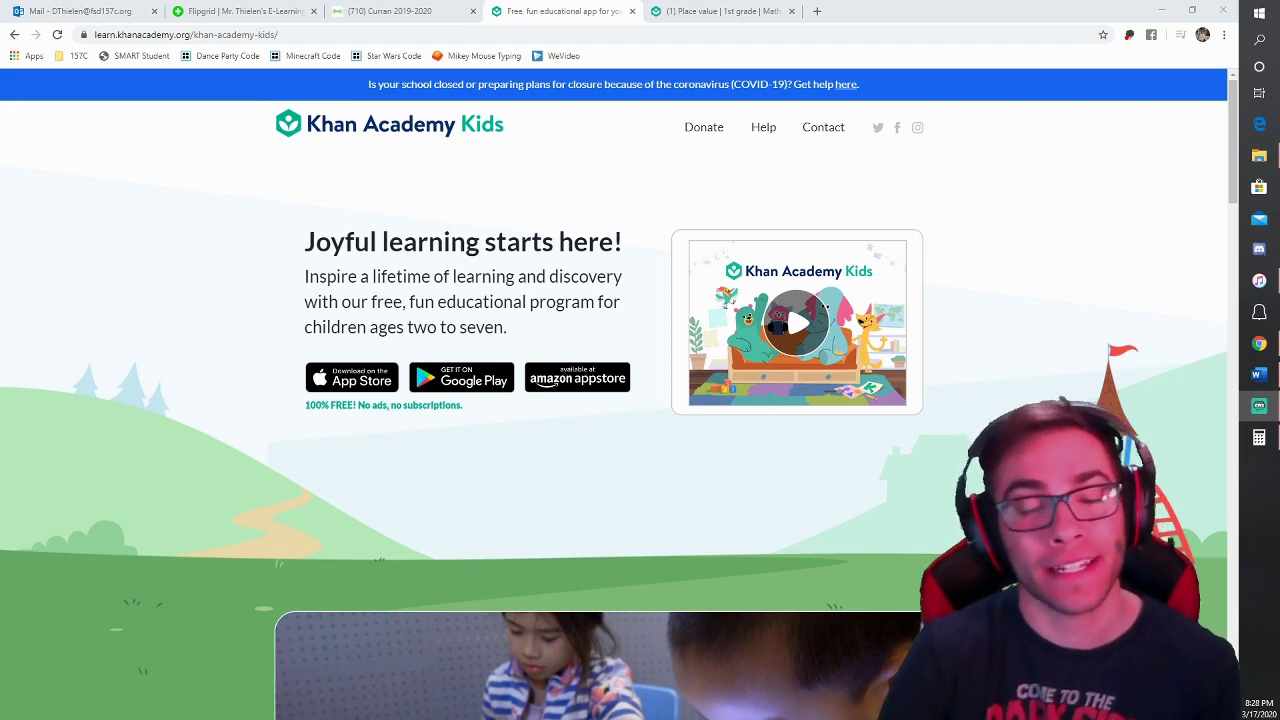
Step: Scroll down the Khan Academy Kids page to its 'why kids will love to learn' section
{"action": "scroll", "coordinate": [917, 512], "scroll_direction": "down", "scroll_amount": 5}
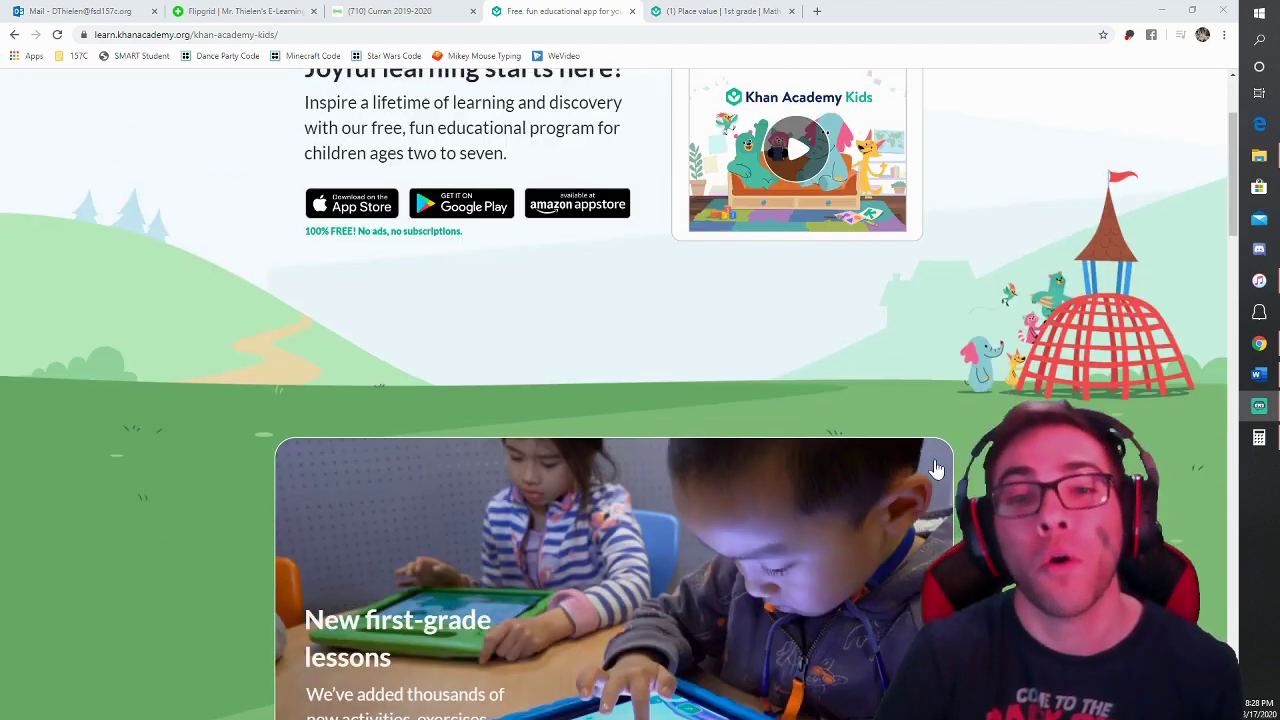
{"action": "scroll", "coordinate": [912, 508], "scroll_direction": "down", "scroll_amount": 5}
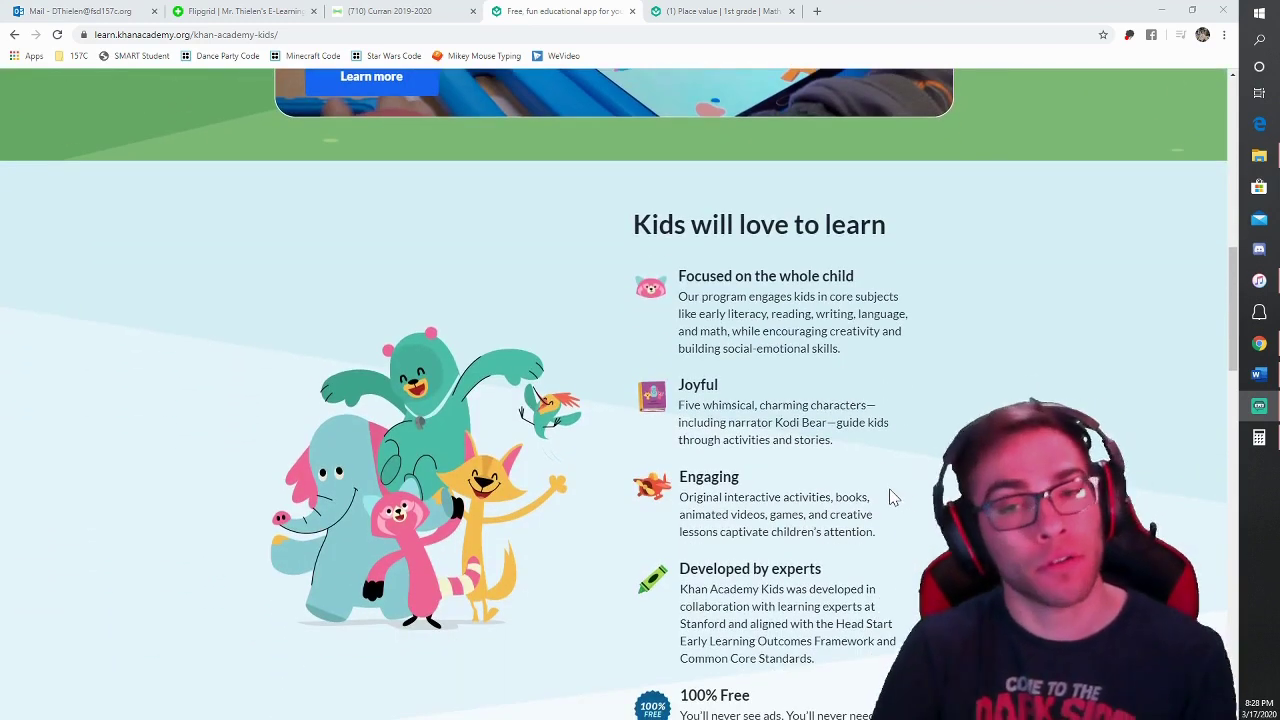
{"action": "scroll", "coordinate": [885, 497], "scroll_direction": "down", "scroll_amount": 1}
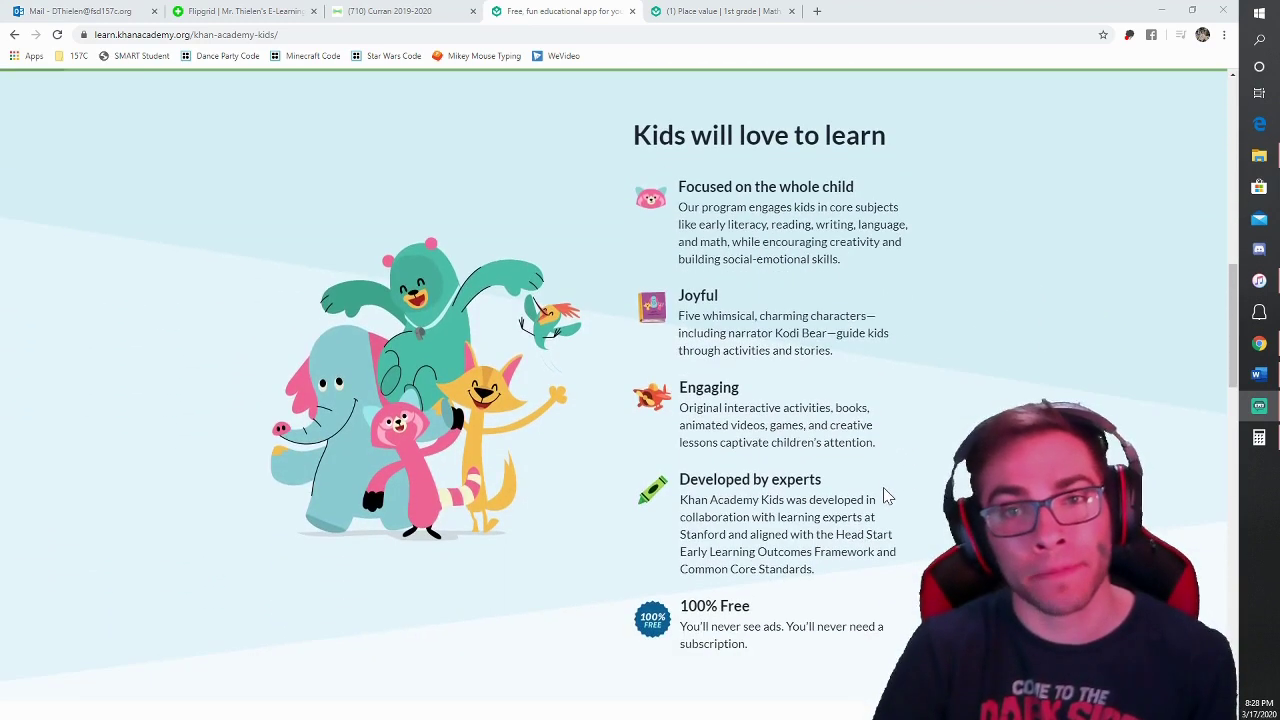